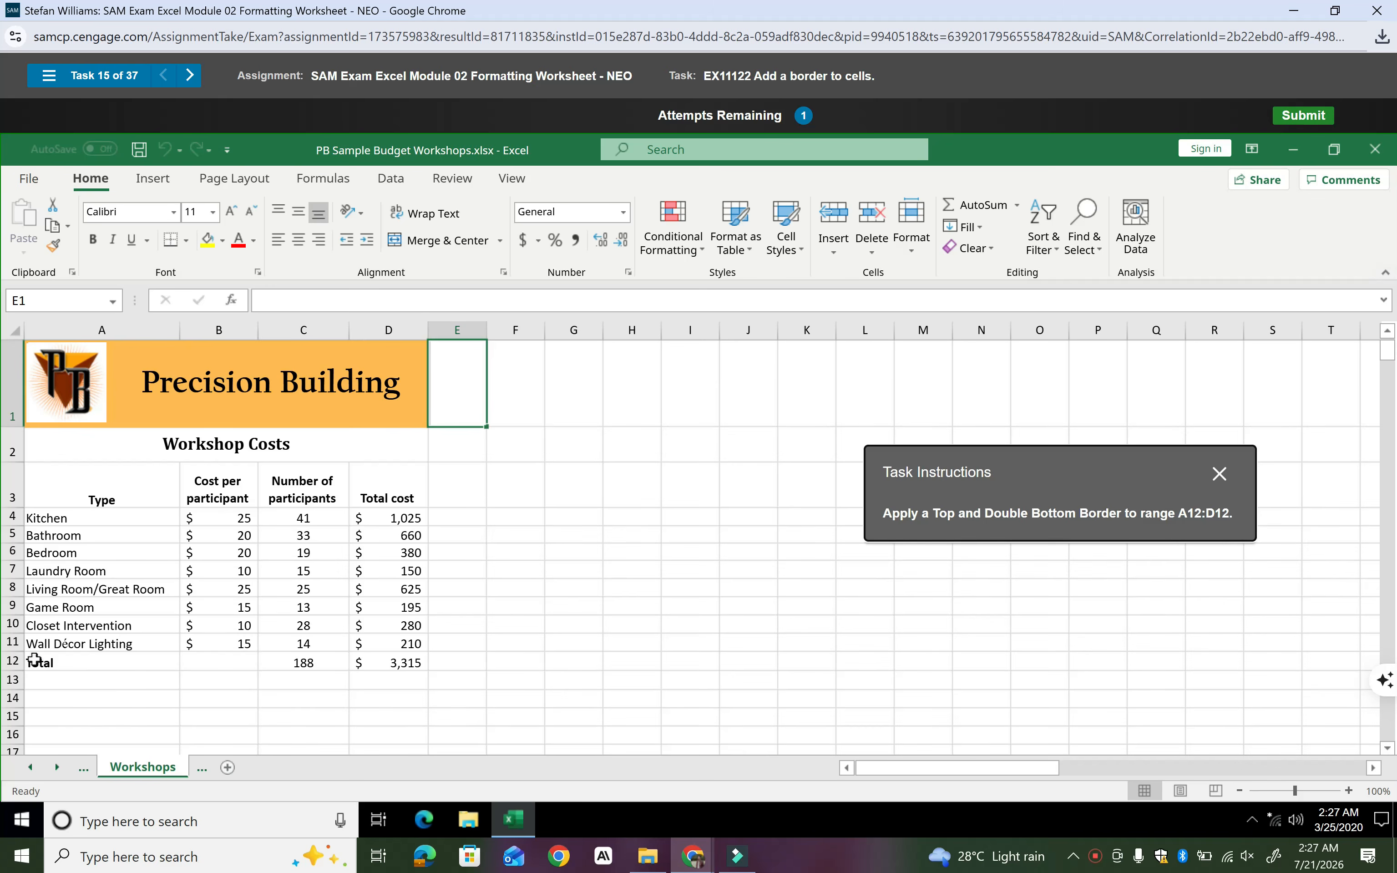
Apply a Top and Double Bottom Border to the Total row, range A12:D12
left_click_drag(33, 662, 368, 653)
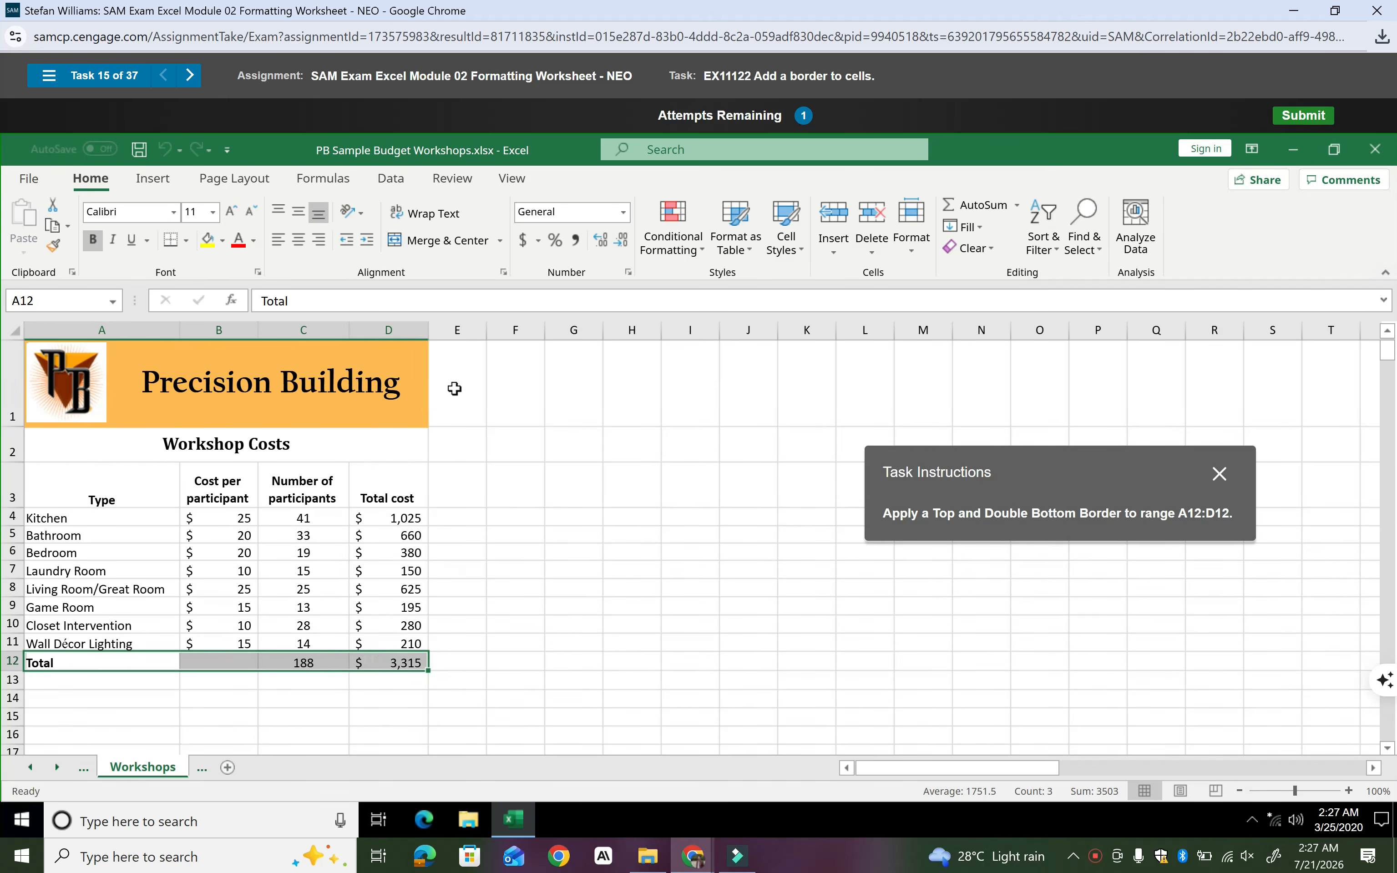
left_click(186, 241)
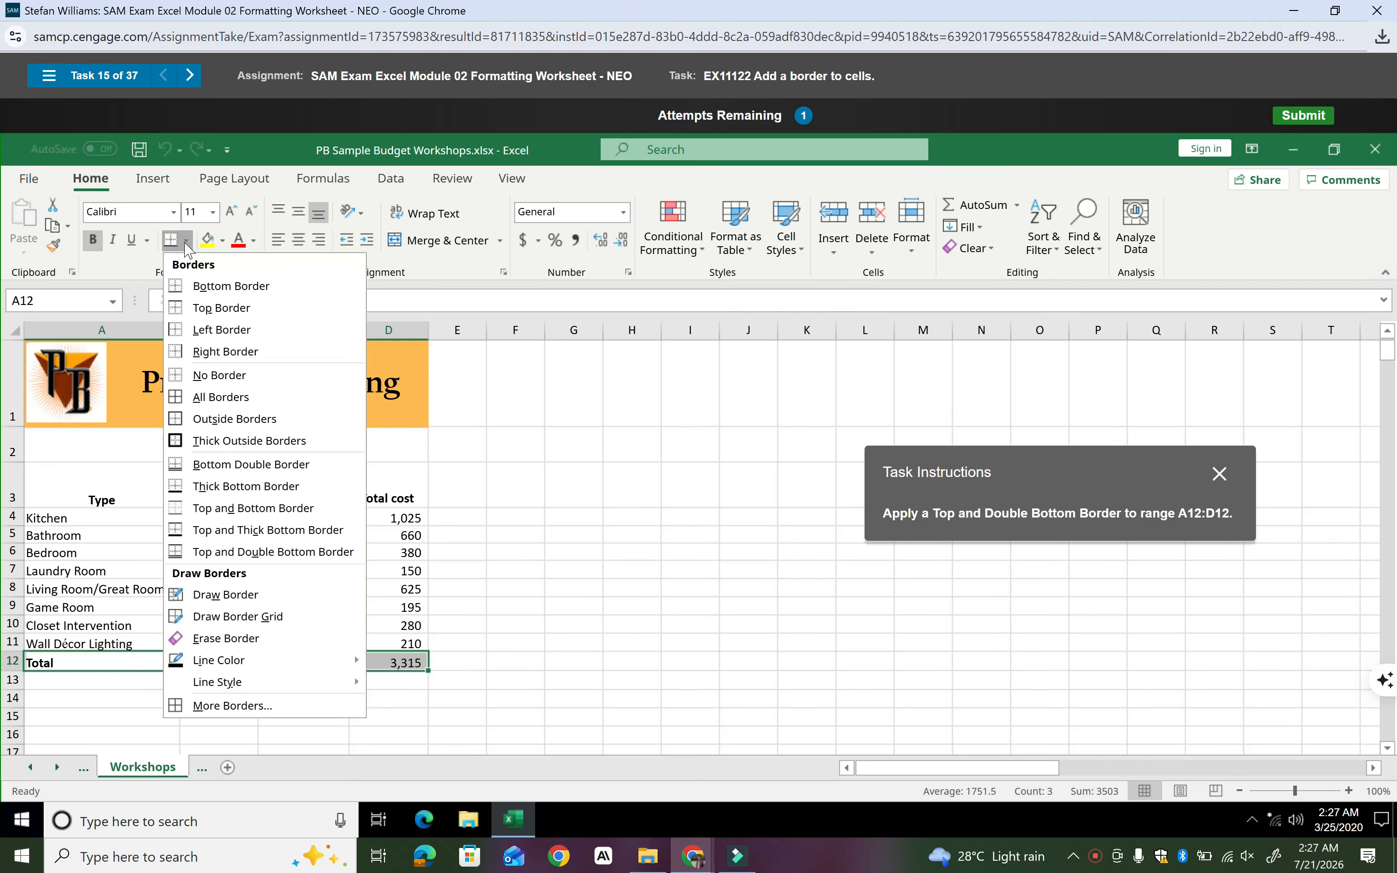
left_click(229, 309)
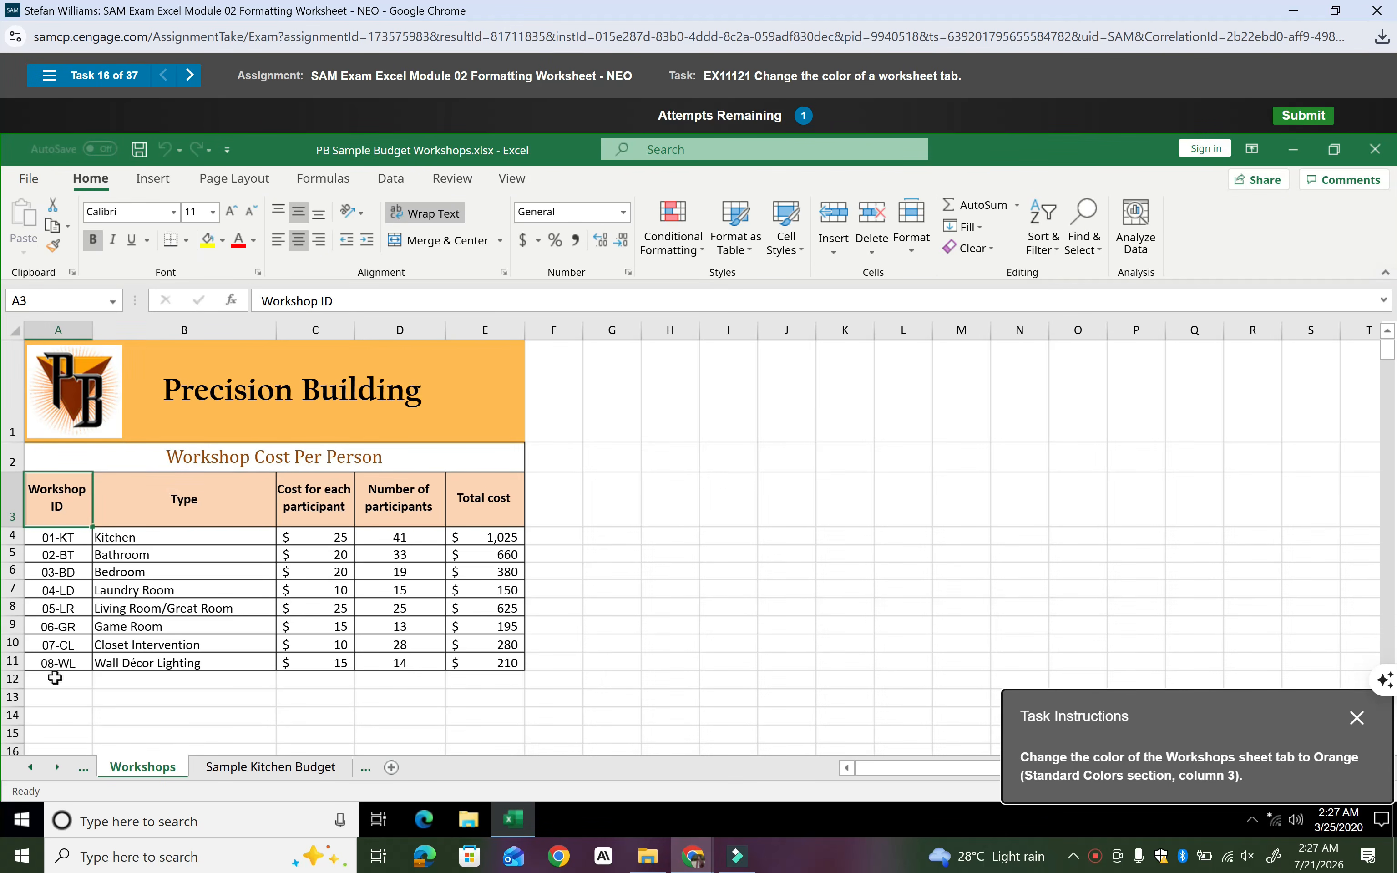
Change the Workshops sheet tab color to Orange from the Standard Colors
left_click_drag(1236, 727, 897, 511)
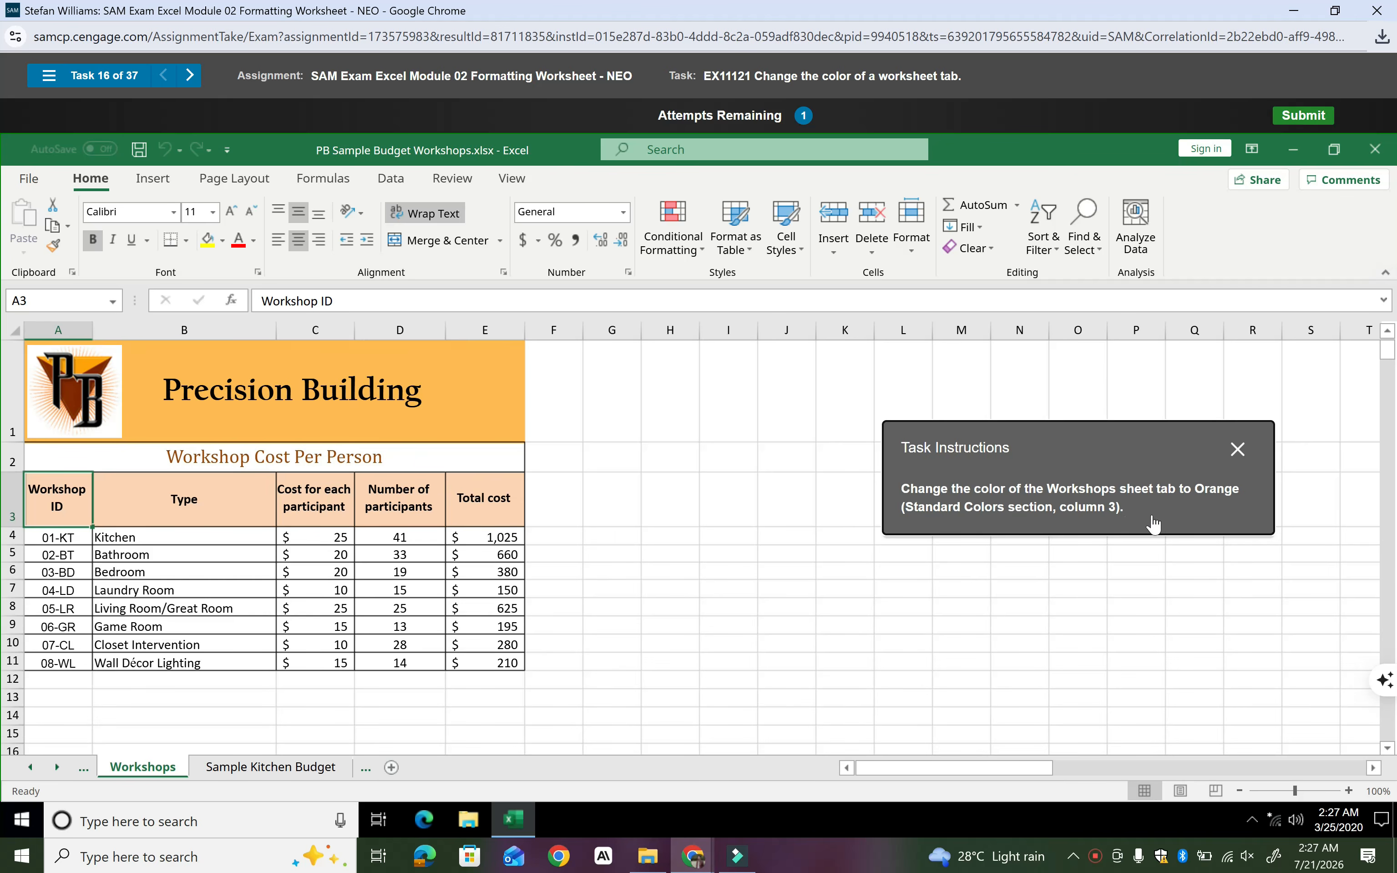
right_click(161, 775)
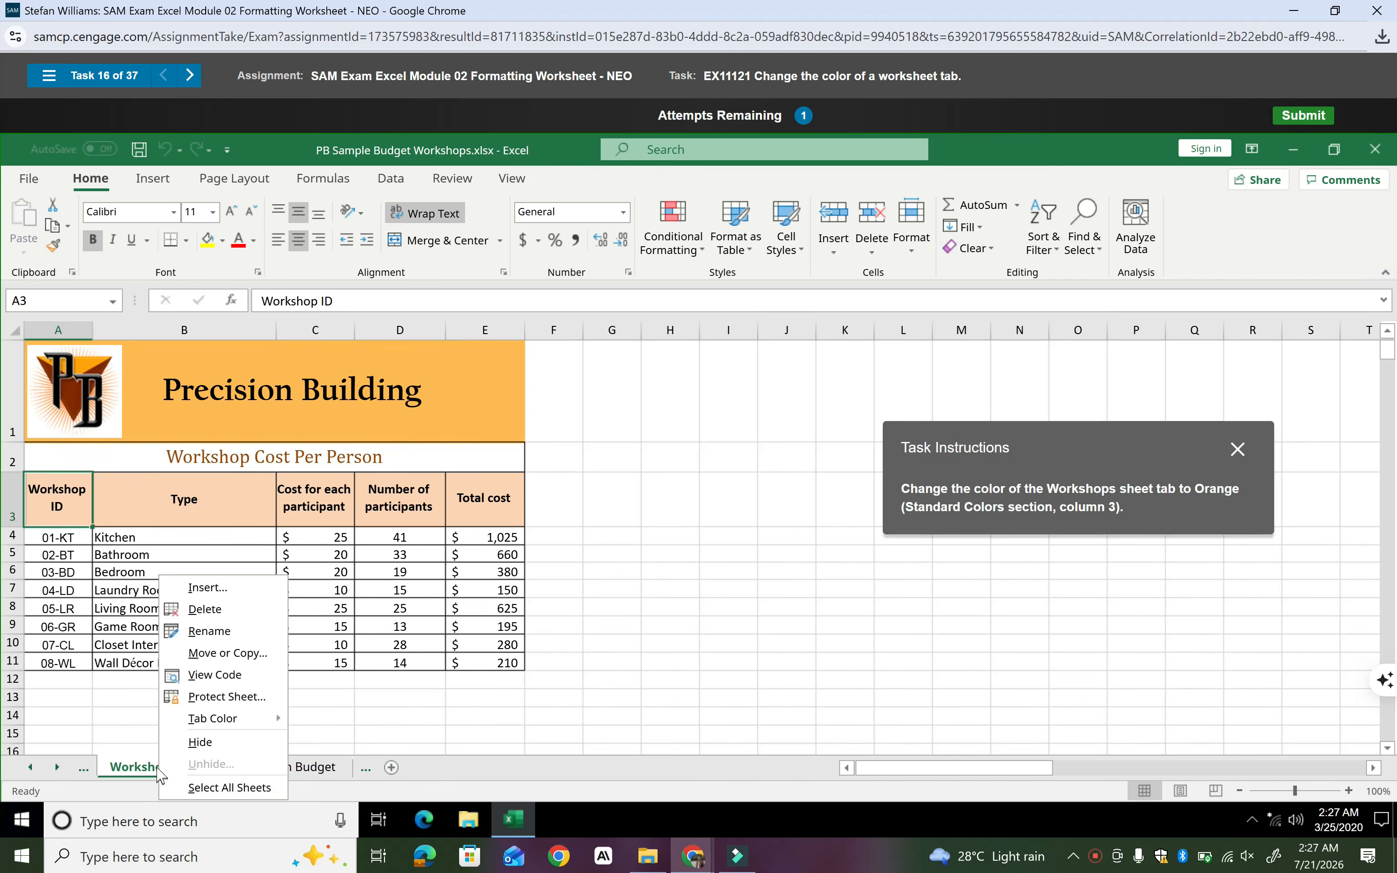
mouse_move(231, 718)
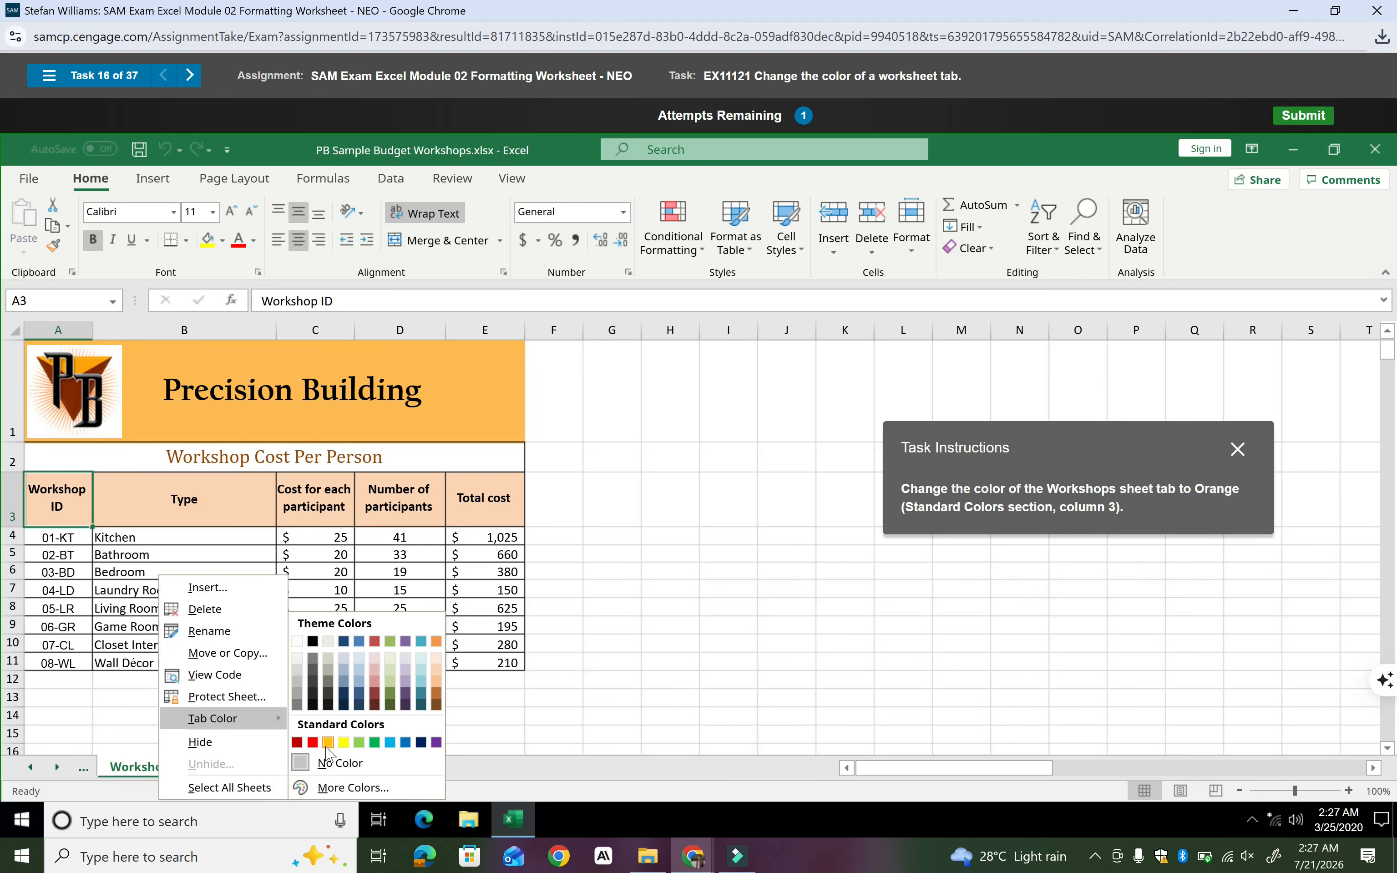
left_click(328, 743)
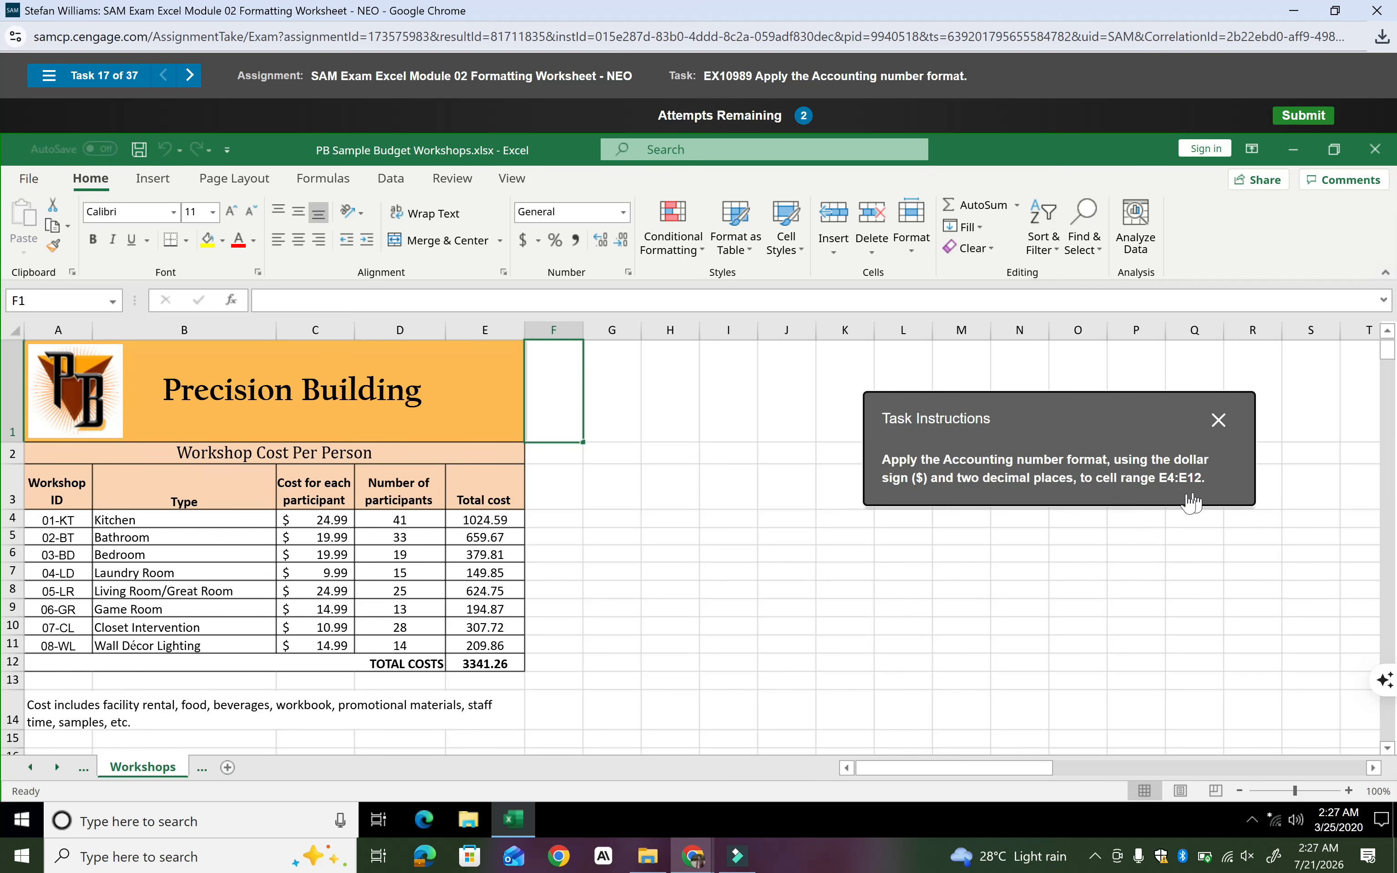
Apply the Accounting number format with dollar sign and two decimal places to the Total cost values in E4:E12
left_click(488, 519)
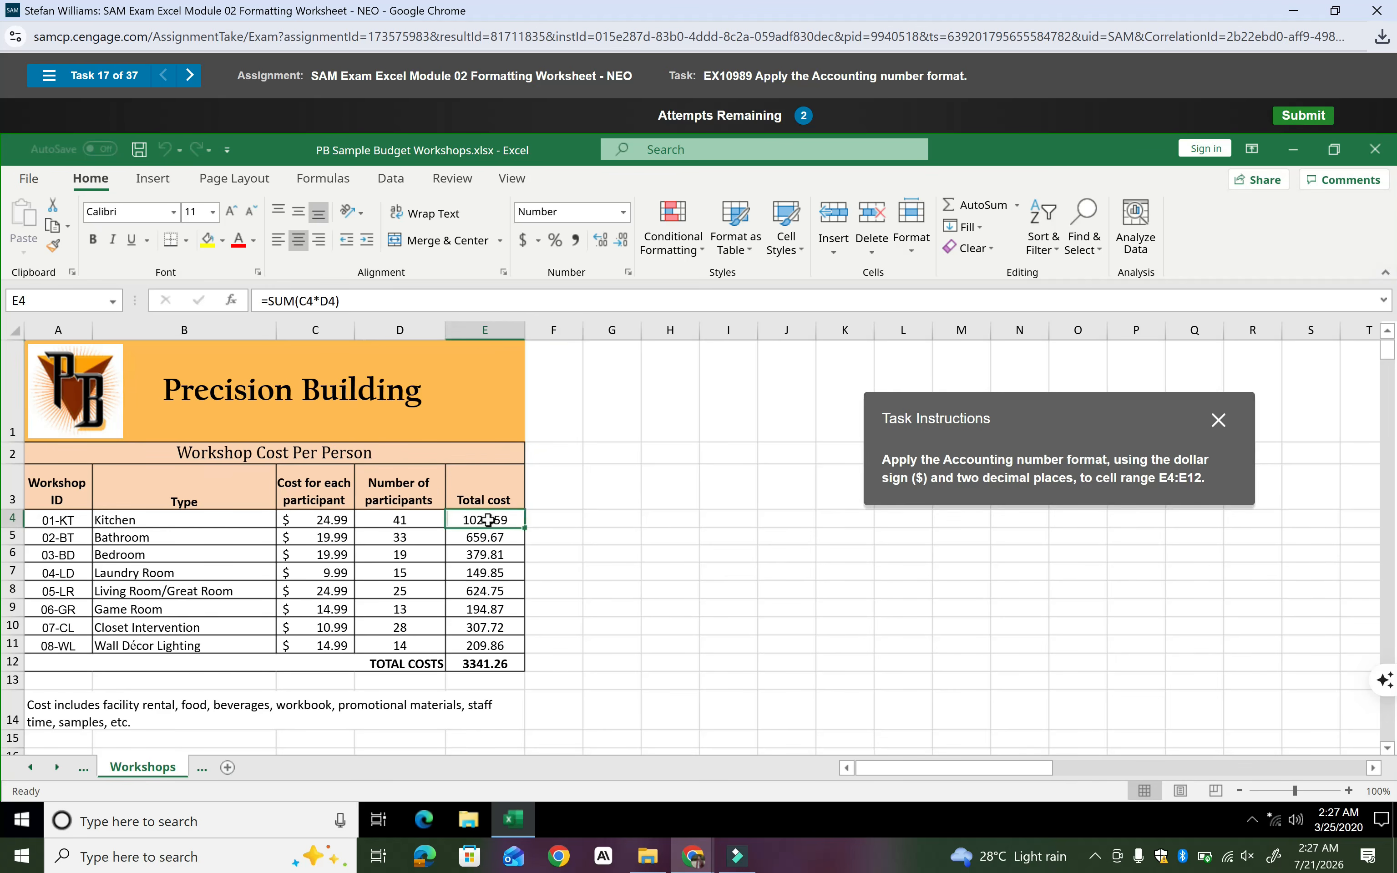
left_click_drag(488, 520, 488, 652)
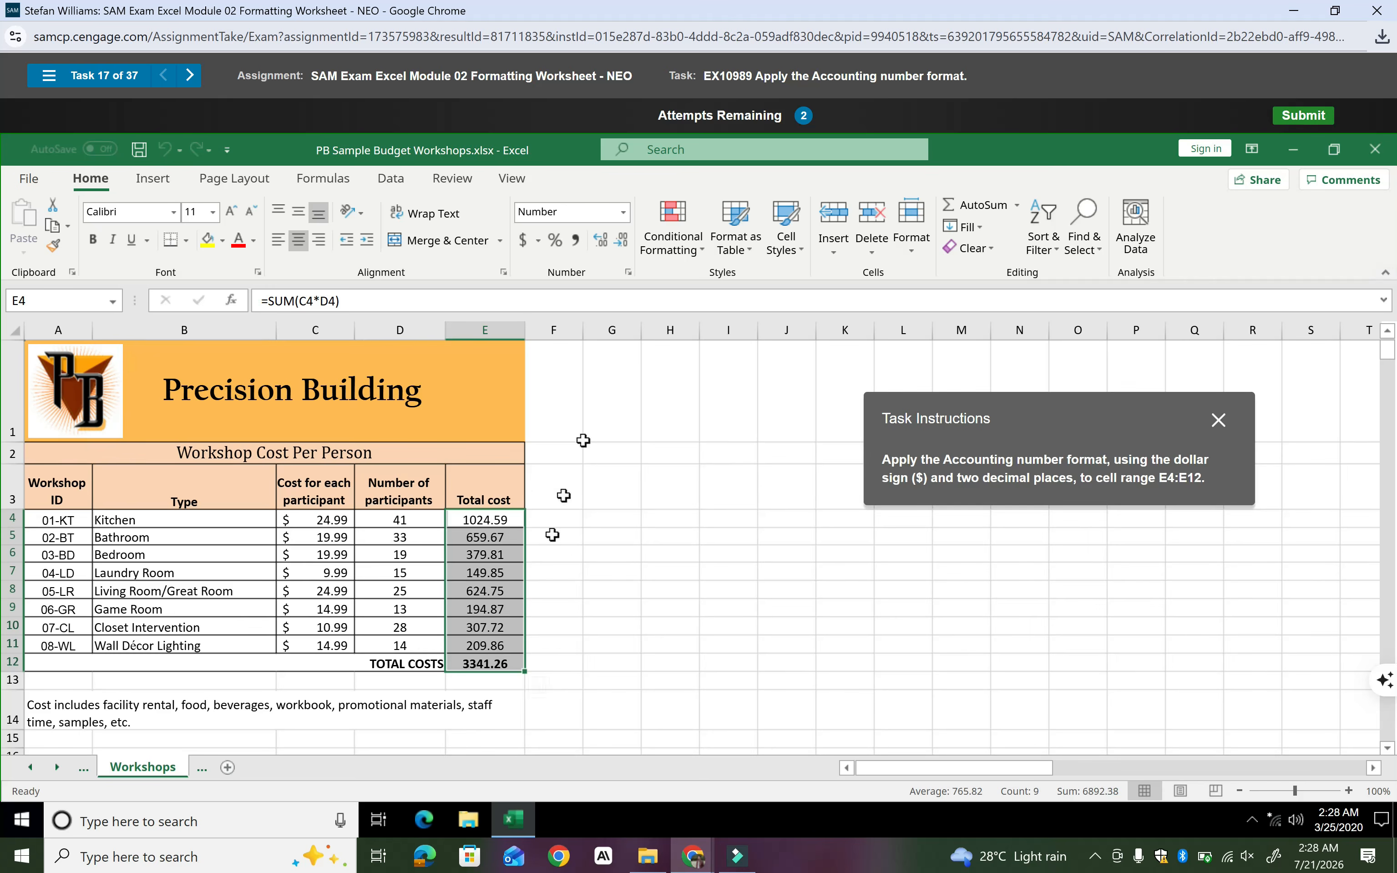
left_click(523, 240)
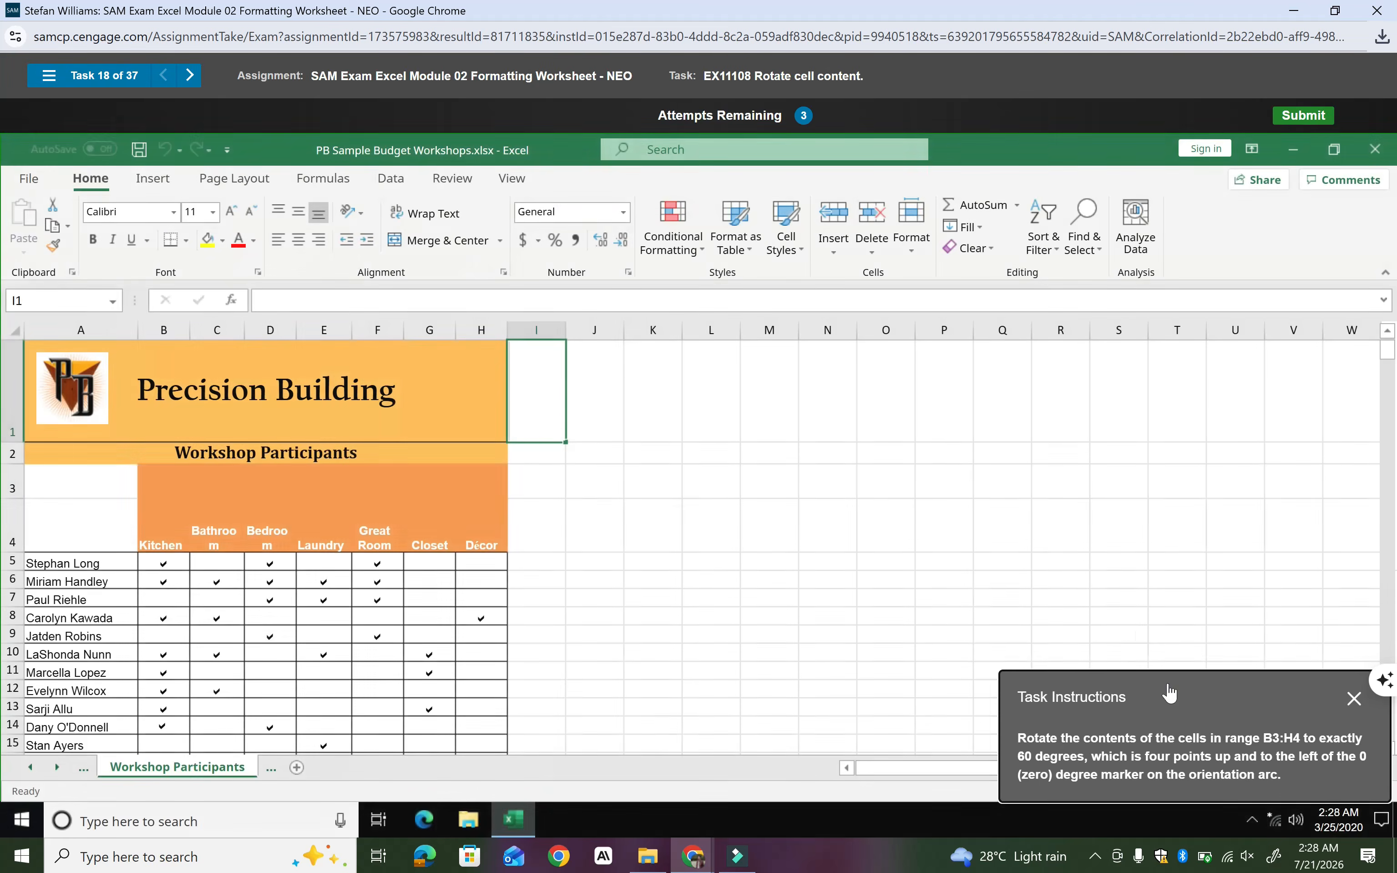
Rotate the contents of the workshop heading cells in B3:H4 to 60 degrees
left_click_drag(1169, 692, 971, 398)
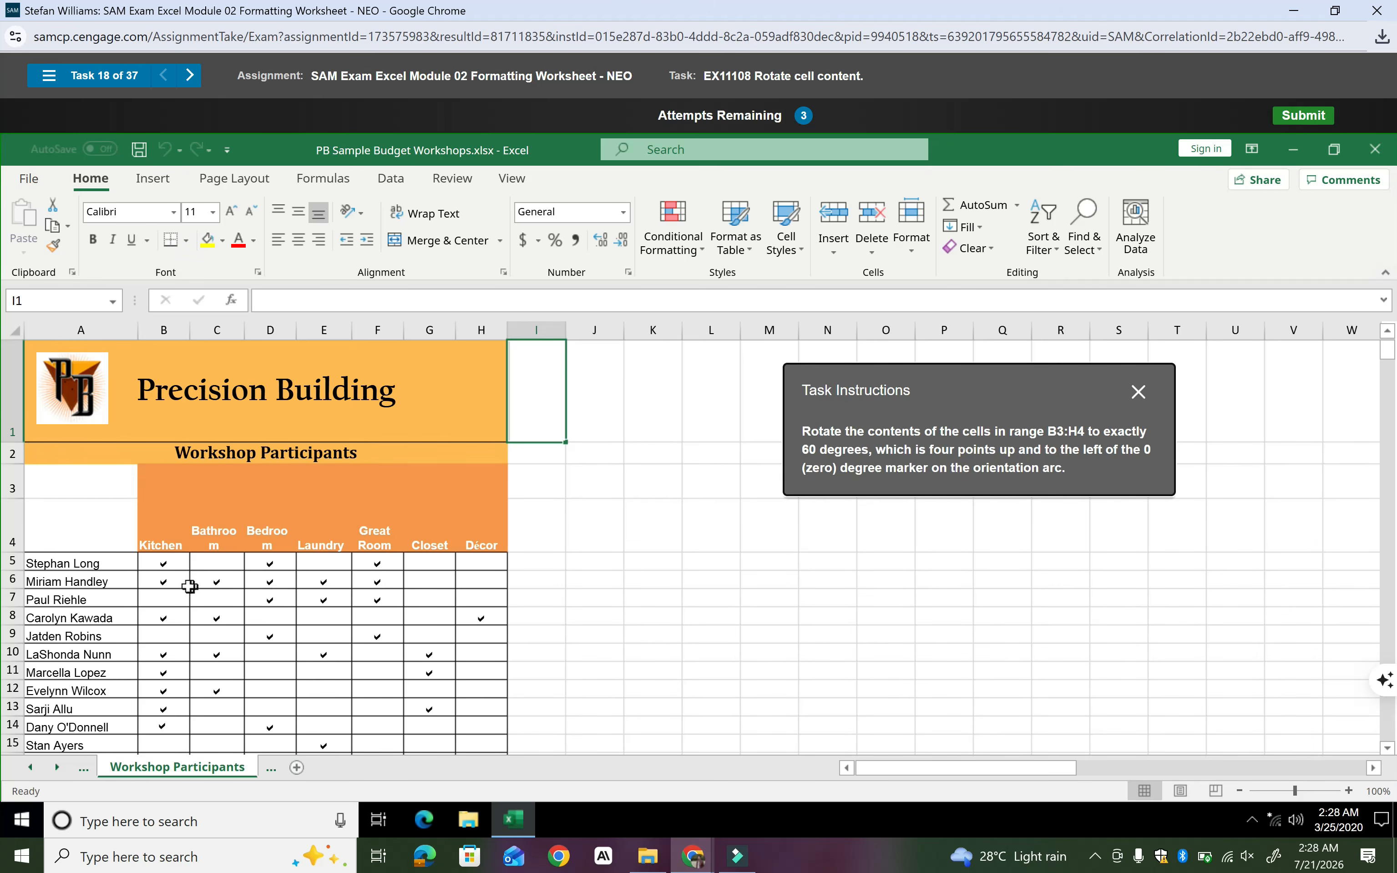
left_click(161, 487)
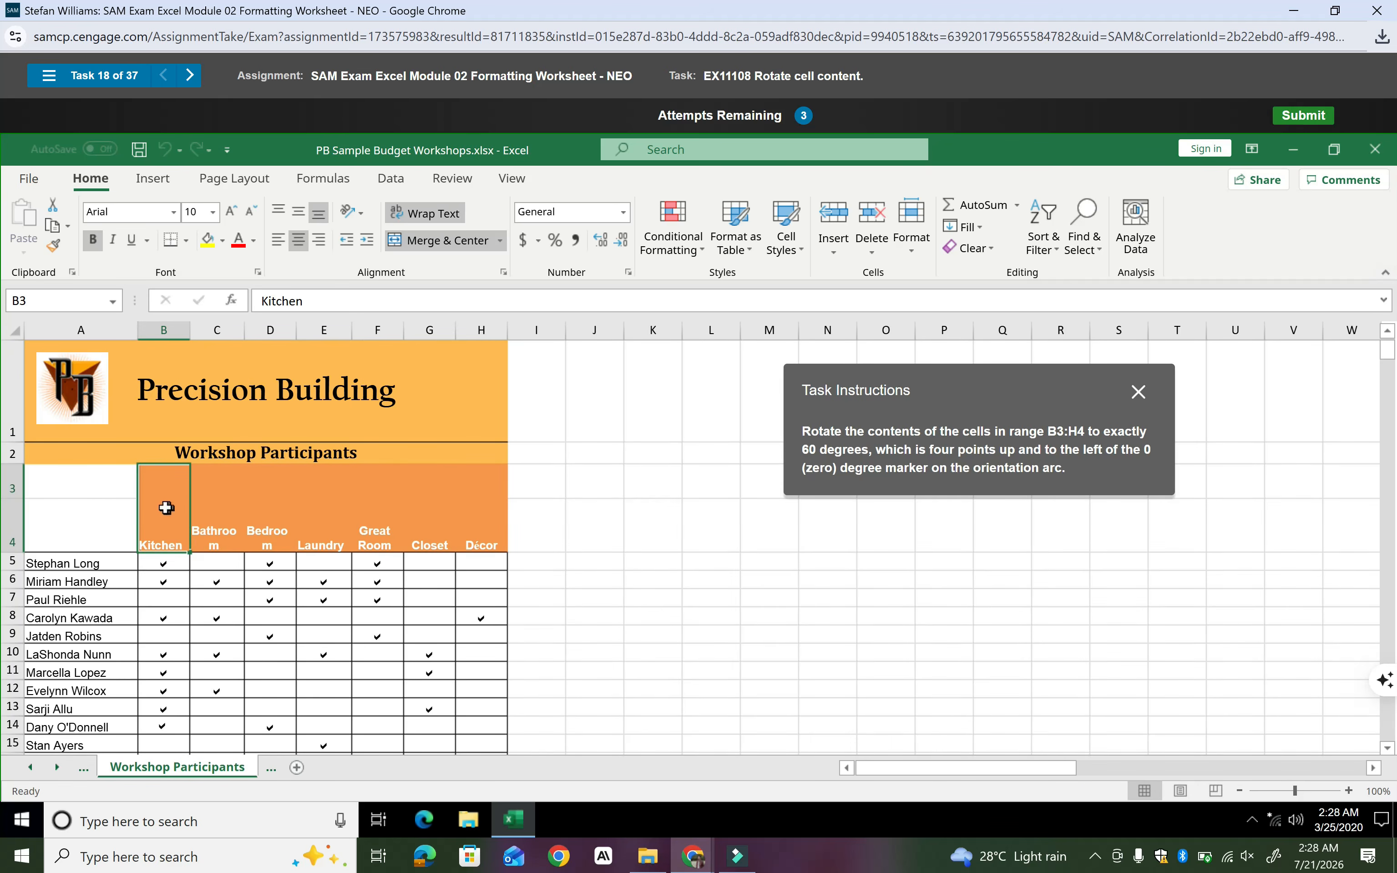
left_click_drag(159, 506, 466, 514)
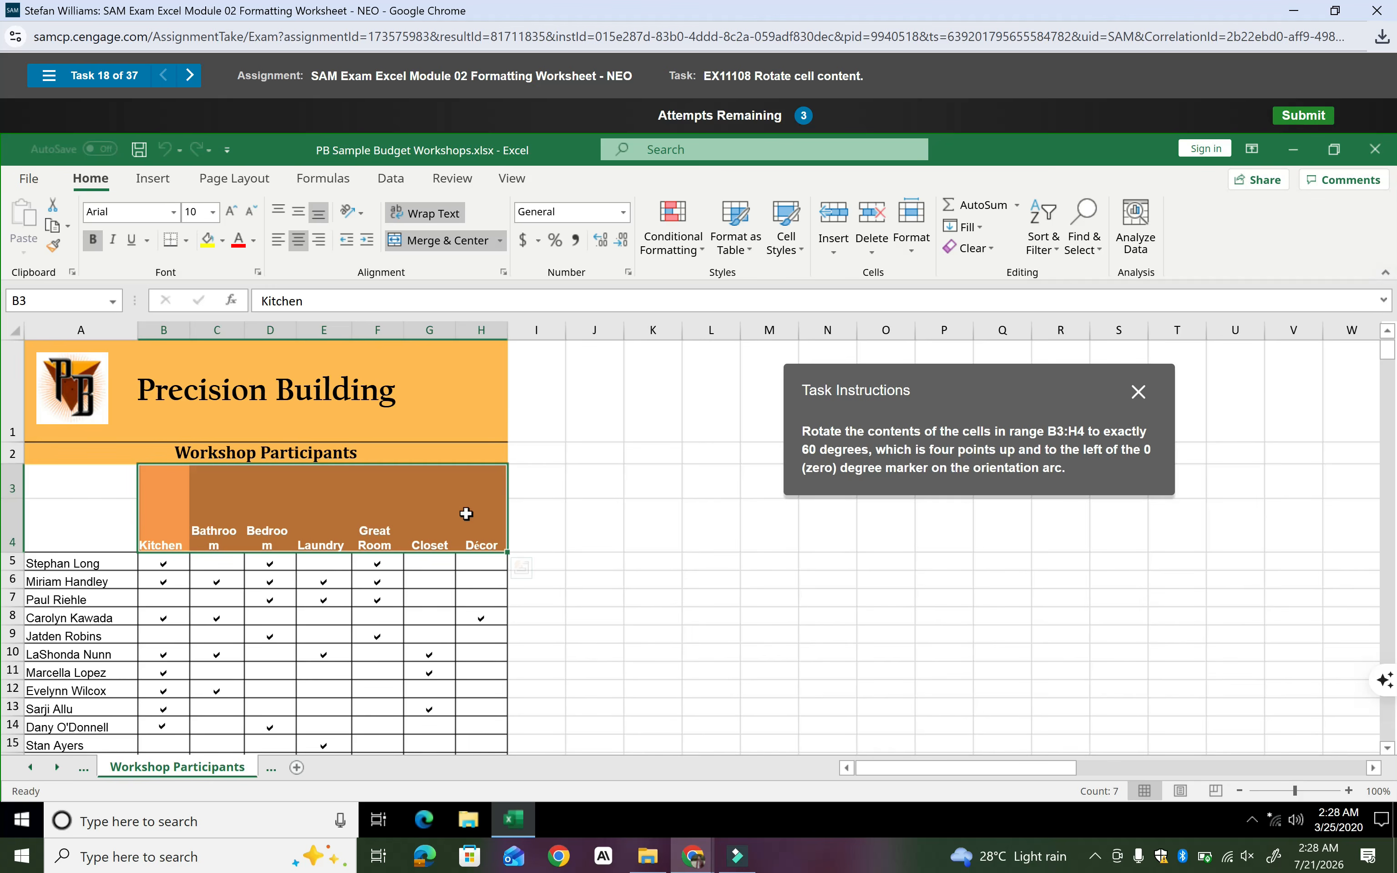
left_click(503, 272)
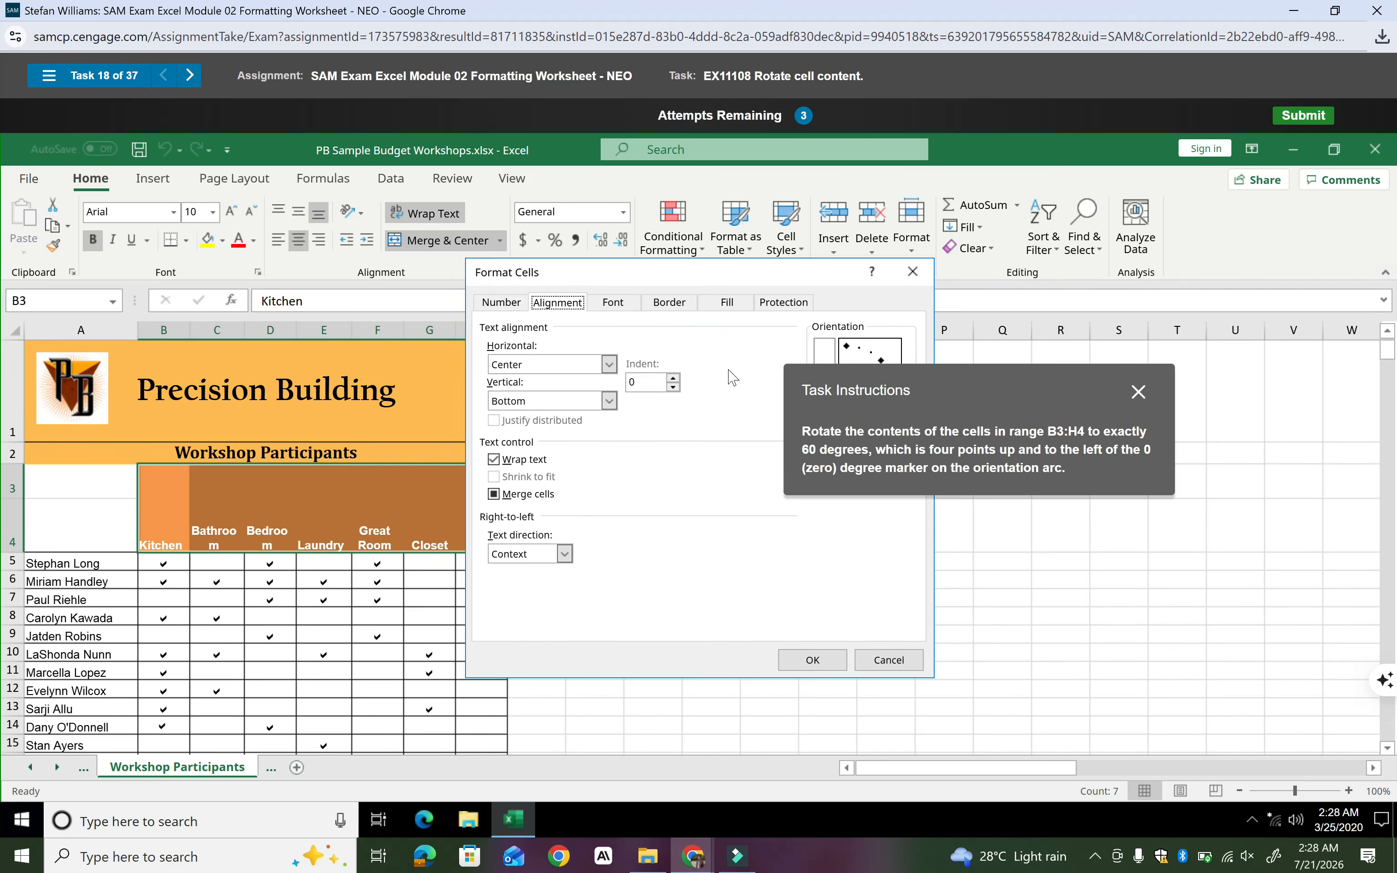
left_click_drag(897, 406, 1079, 509)
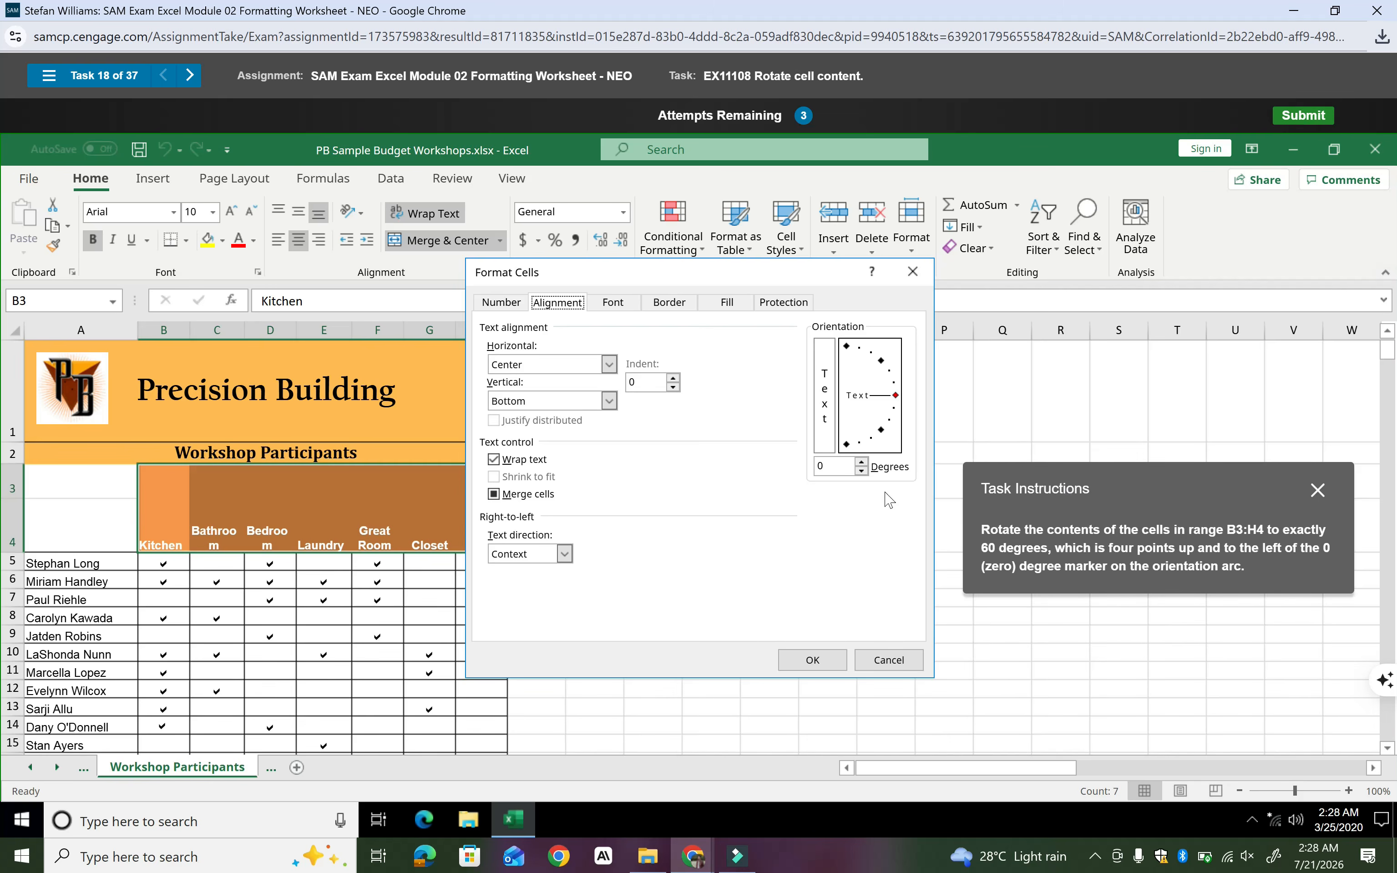
left_click_drag(832, 466, 807, 467)
type("60")
left_click(813, 659)
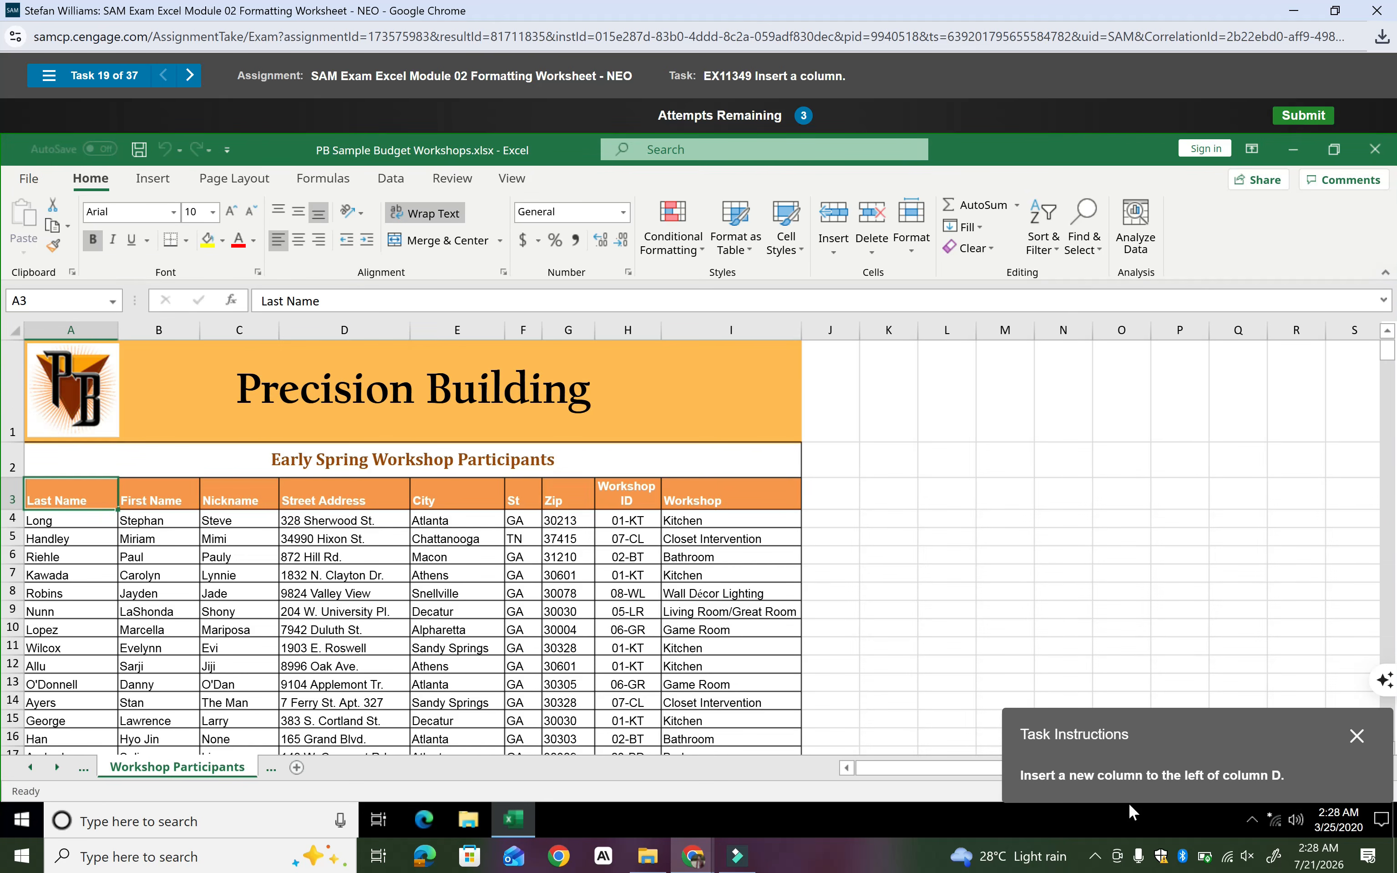
Insert a new column to the left of column D, before Street Address
left_click_drag(1130, 760, 1077, 490)
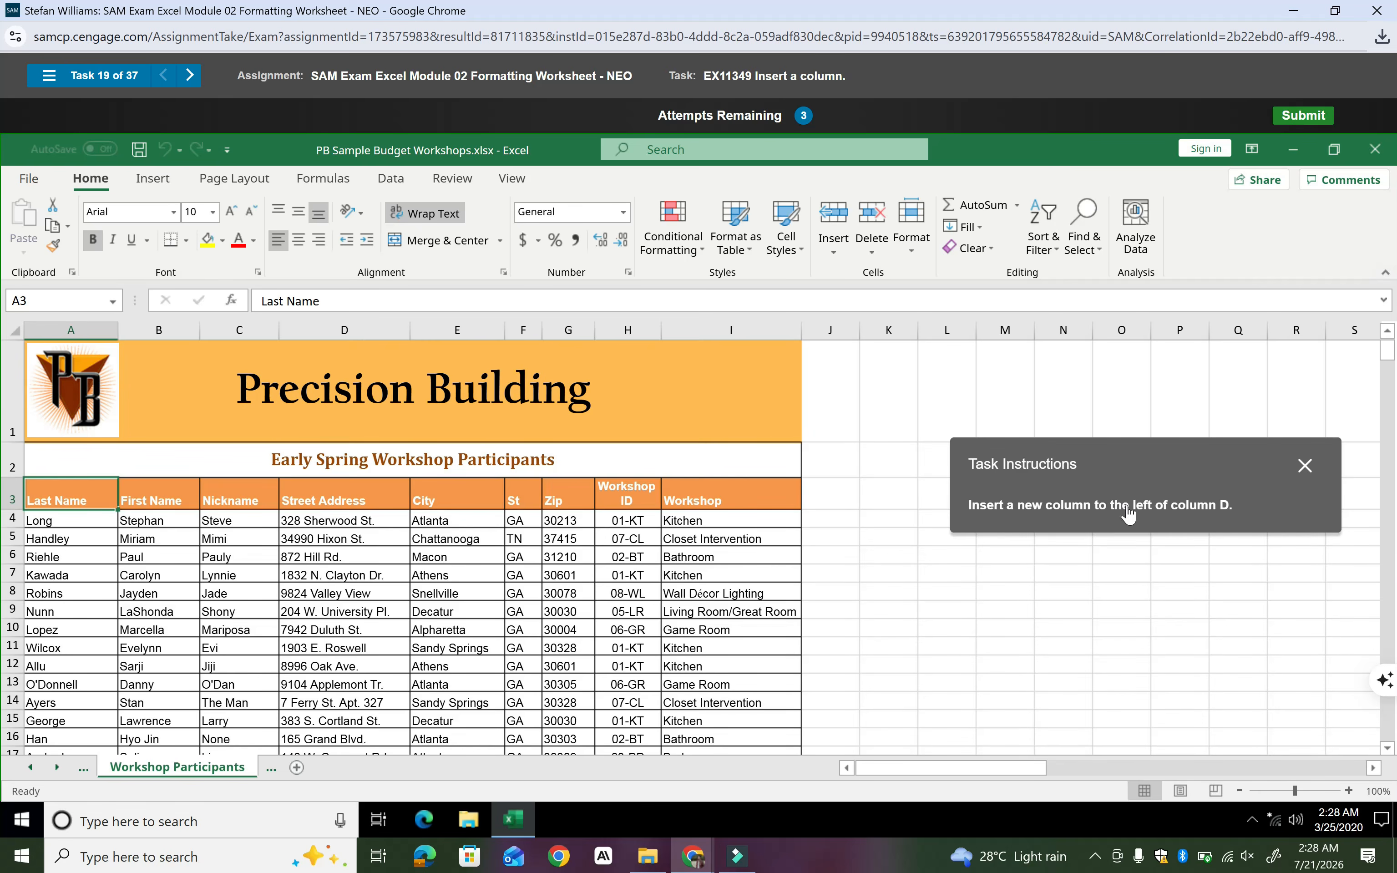
left_click(333, 330)
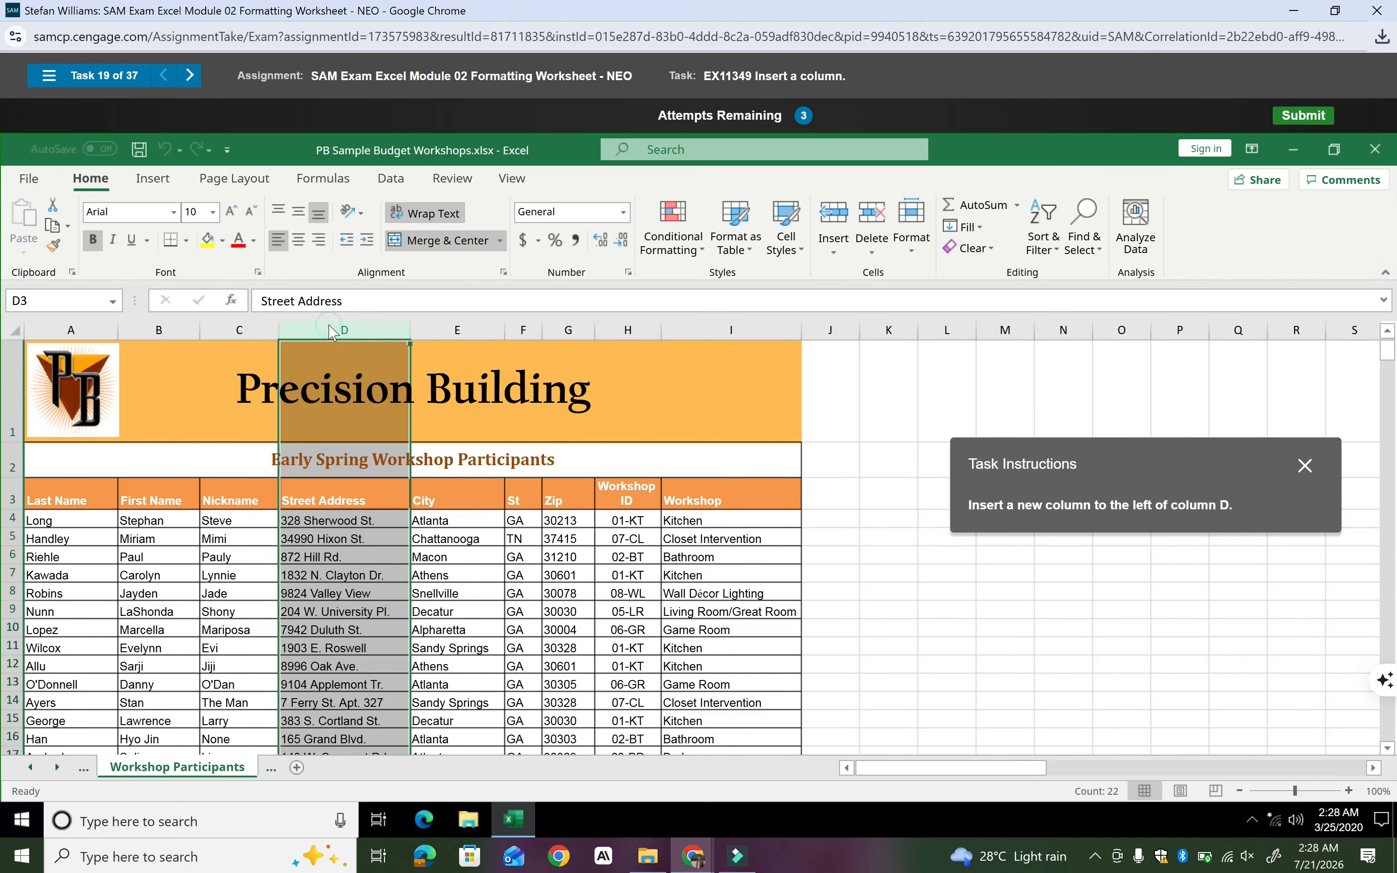
left_click(317, 331)
right_click(318, 331)
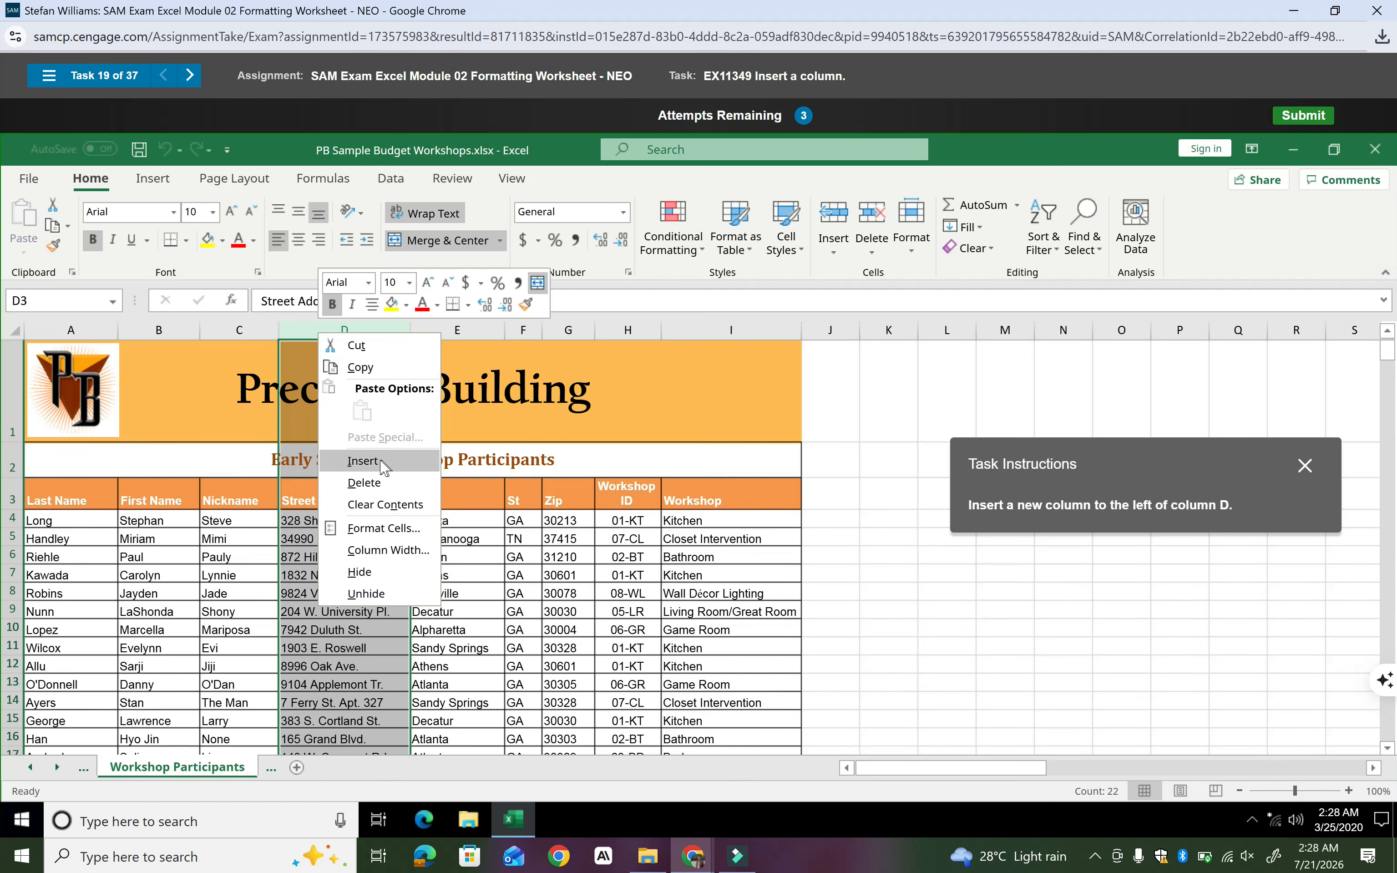
left_click(363, 460)
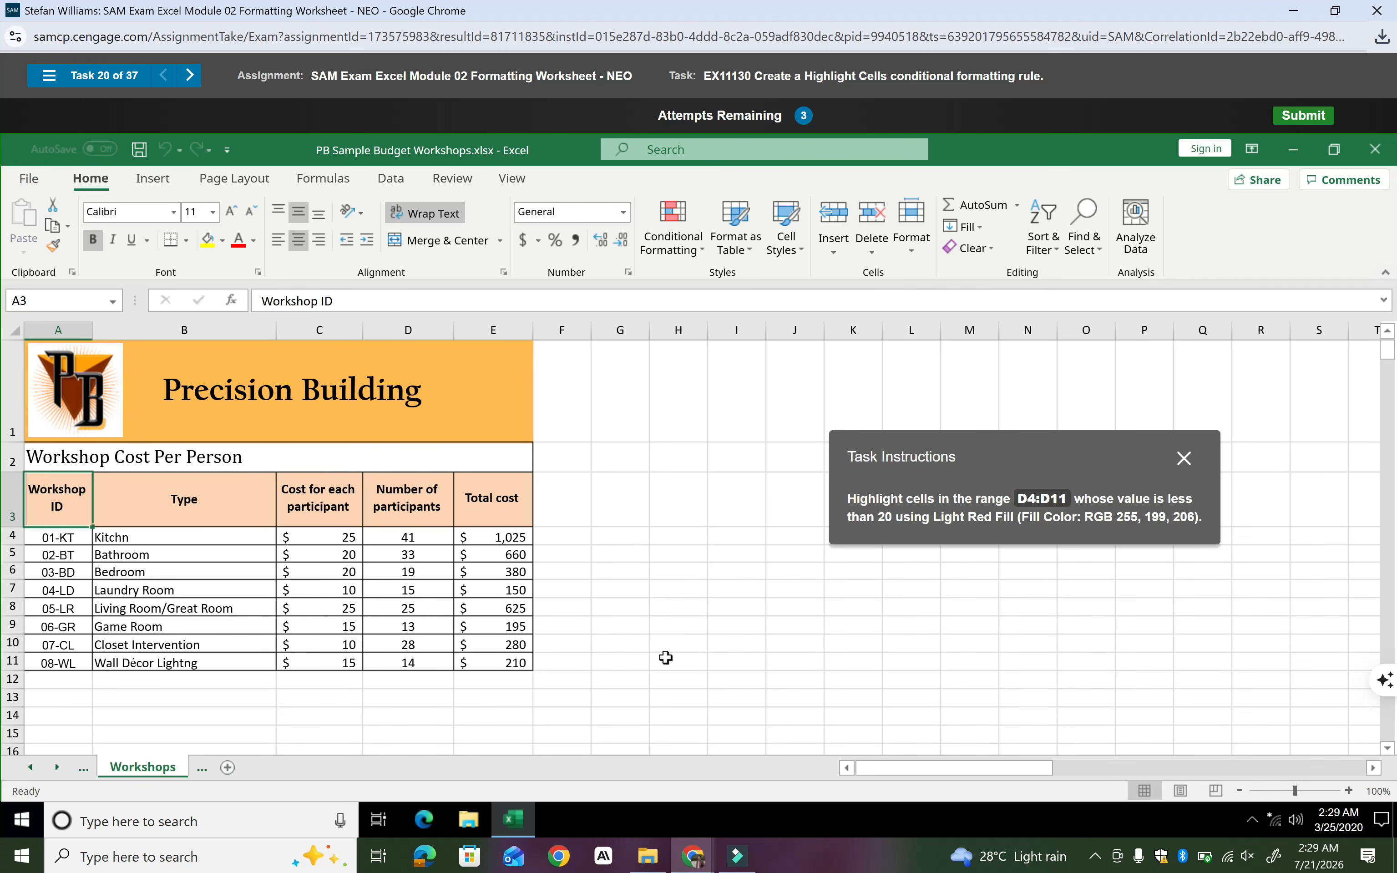
Add a Less Than conditional formatting rule to D4:D11 that highlights values below 20 with Light Red Fill
left_click_drag(407, 534, 404, 659)
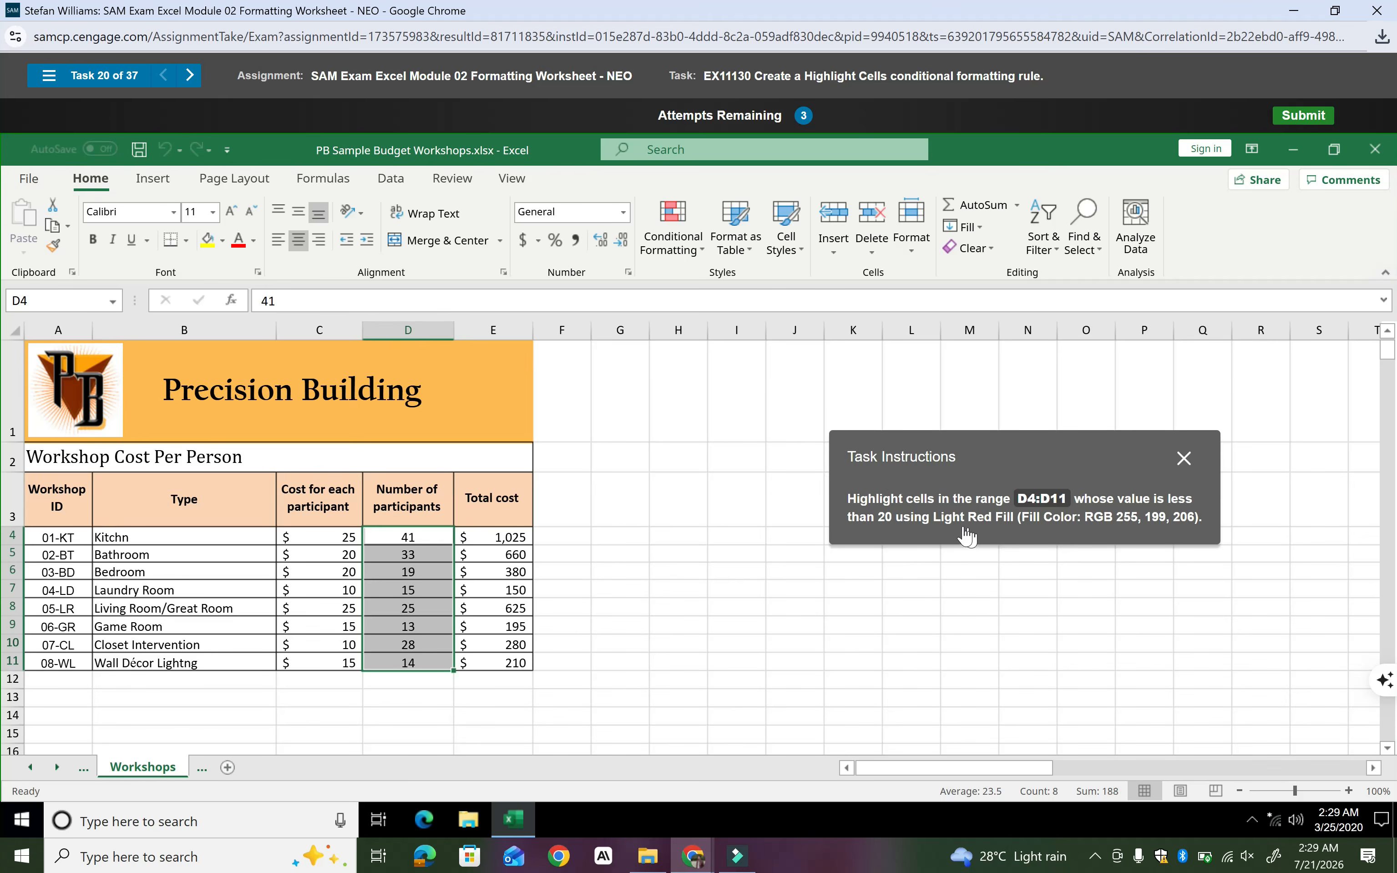
left_click(700, 260)
mouse_move(779, 285)
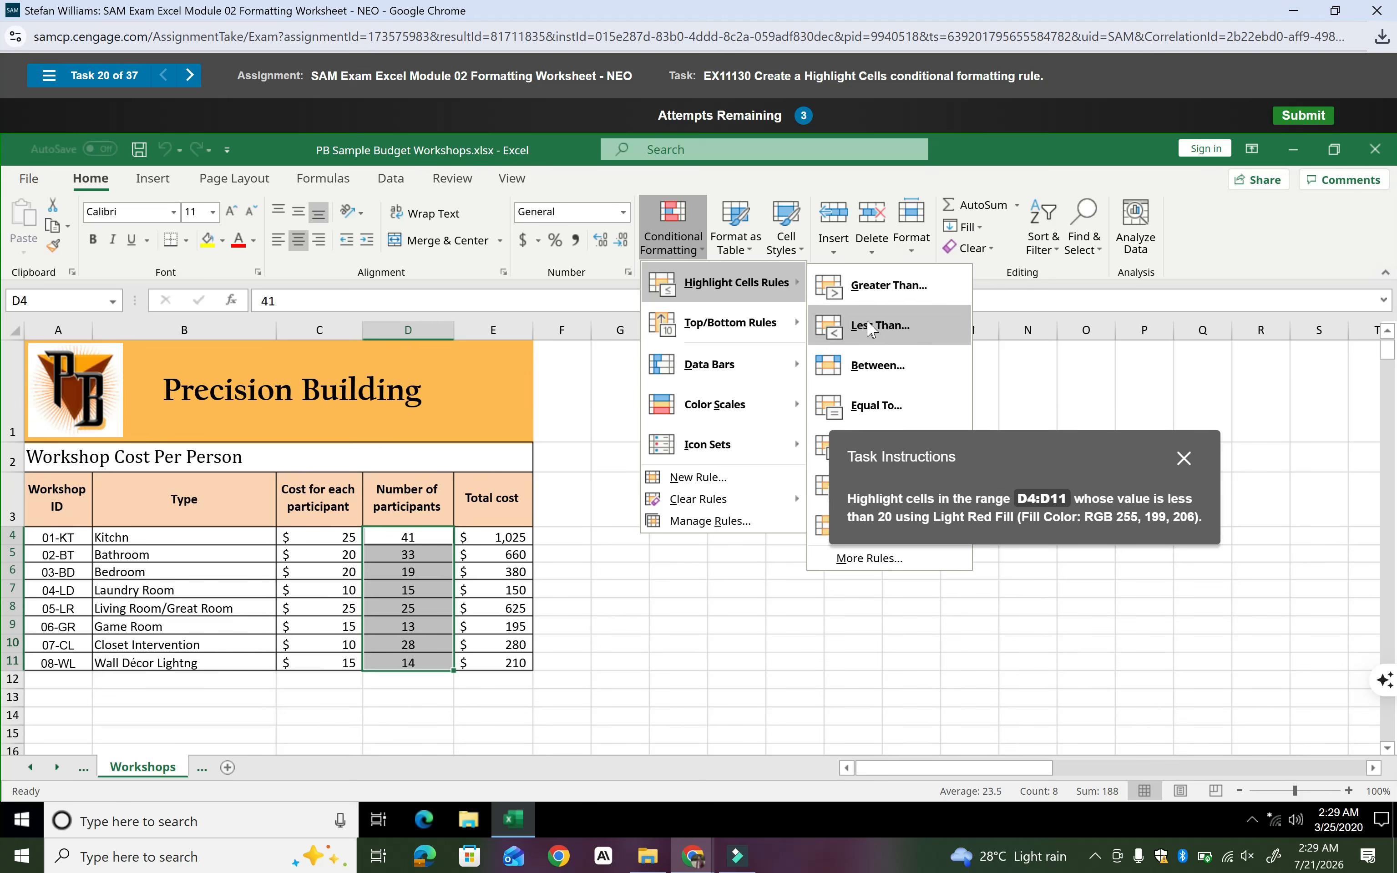
left_click(881, 327)
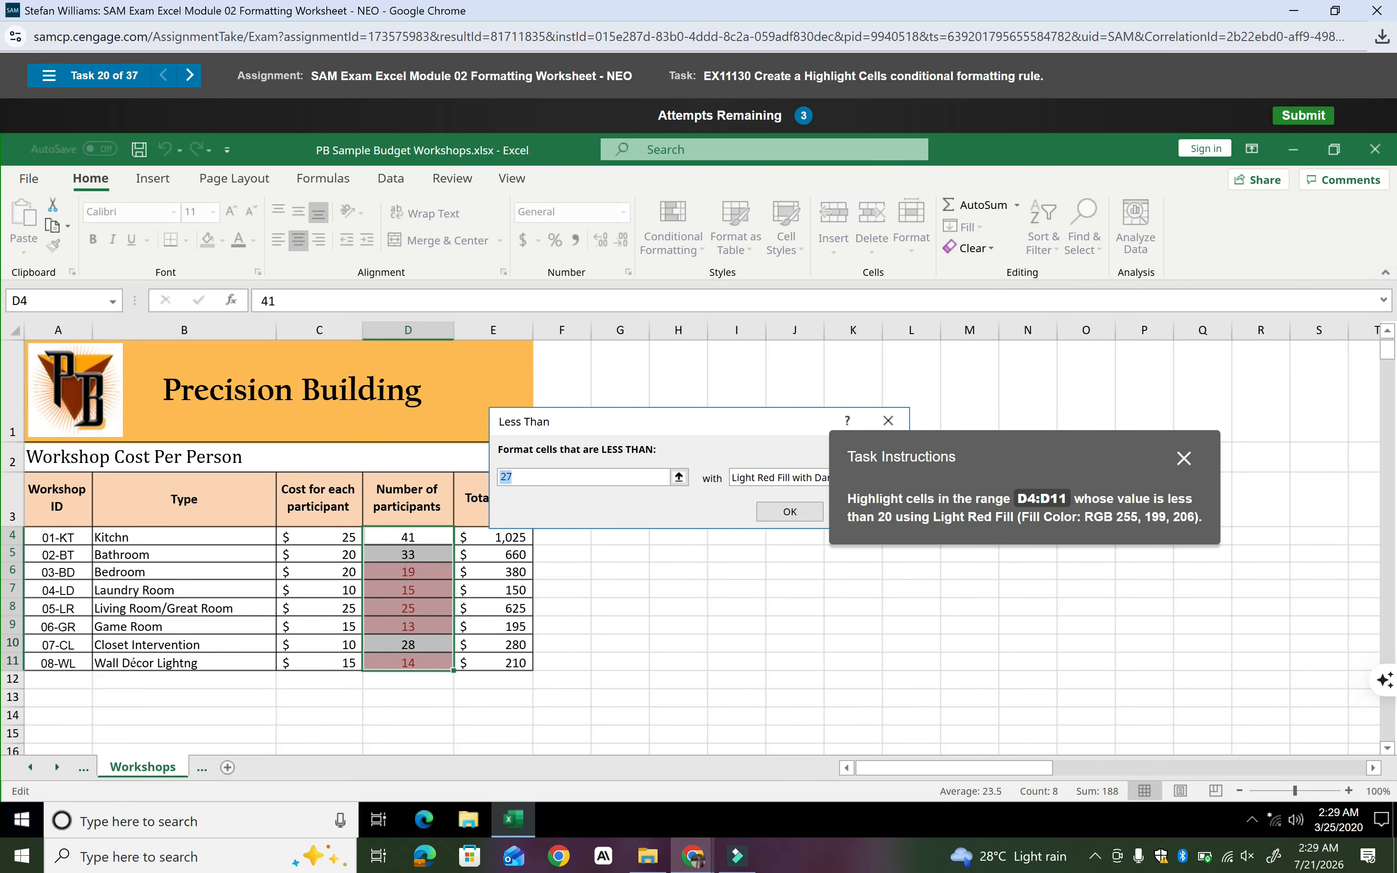
type("20")
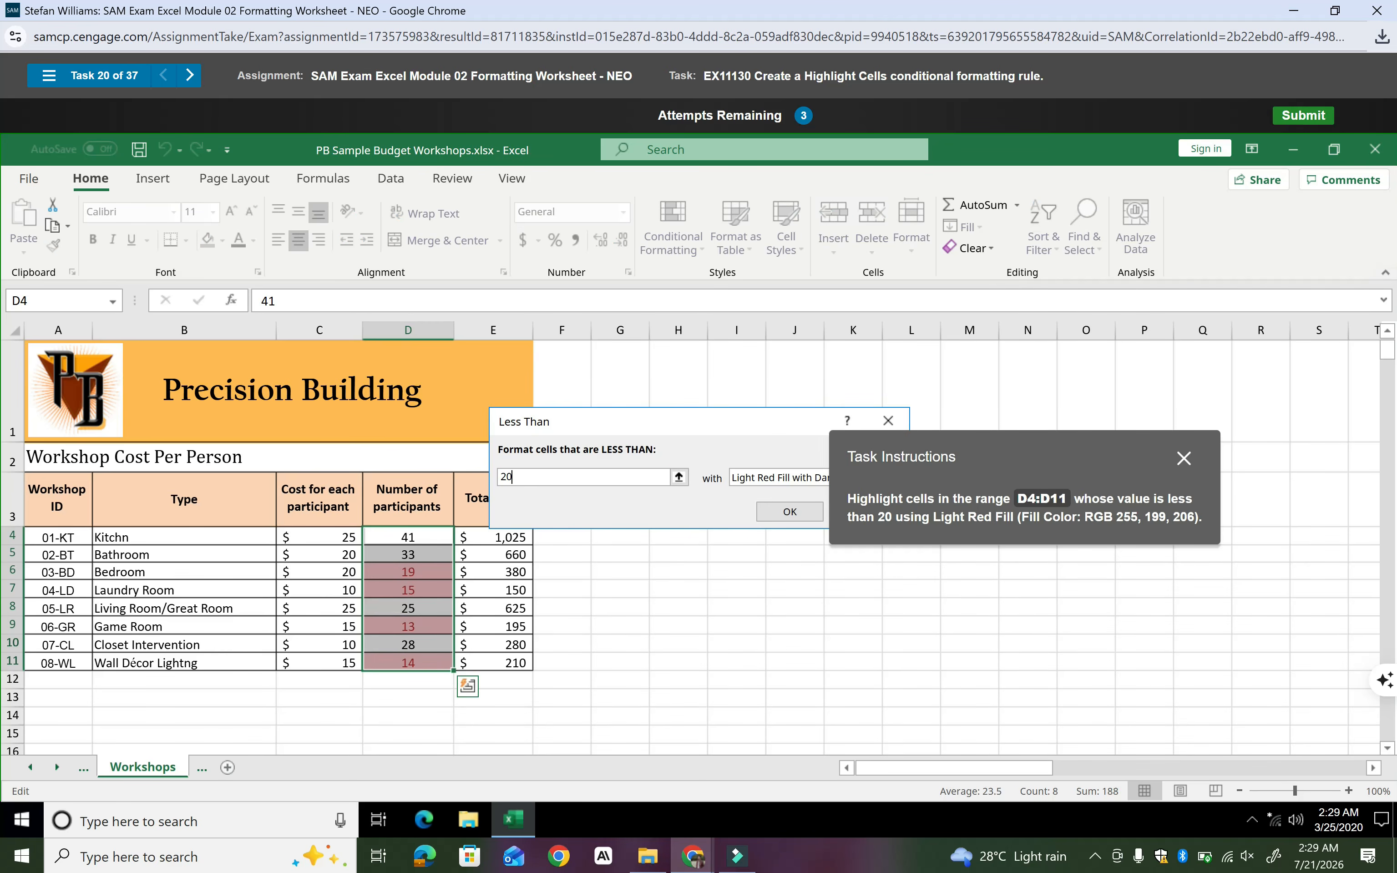
left_click_drag(1008, 485, 1176, 434)
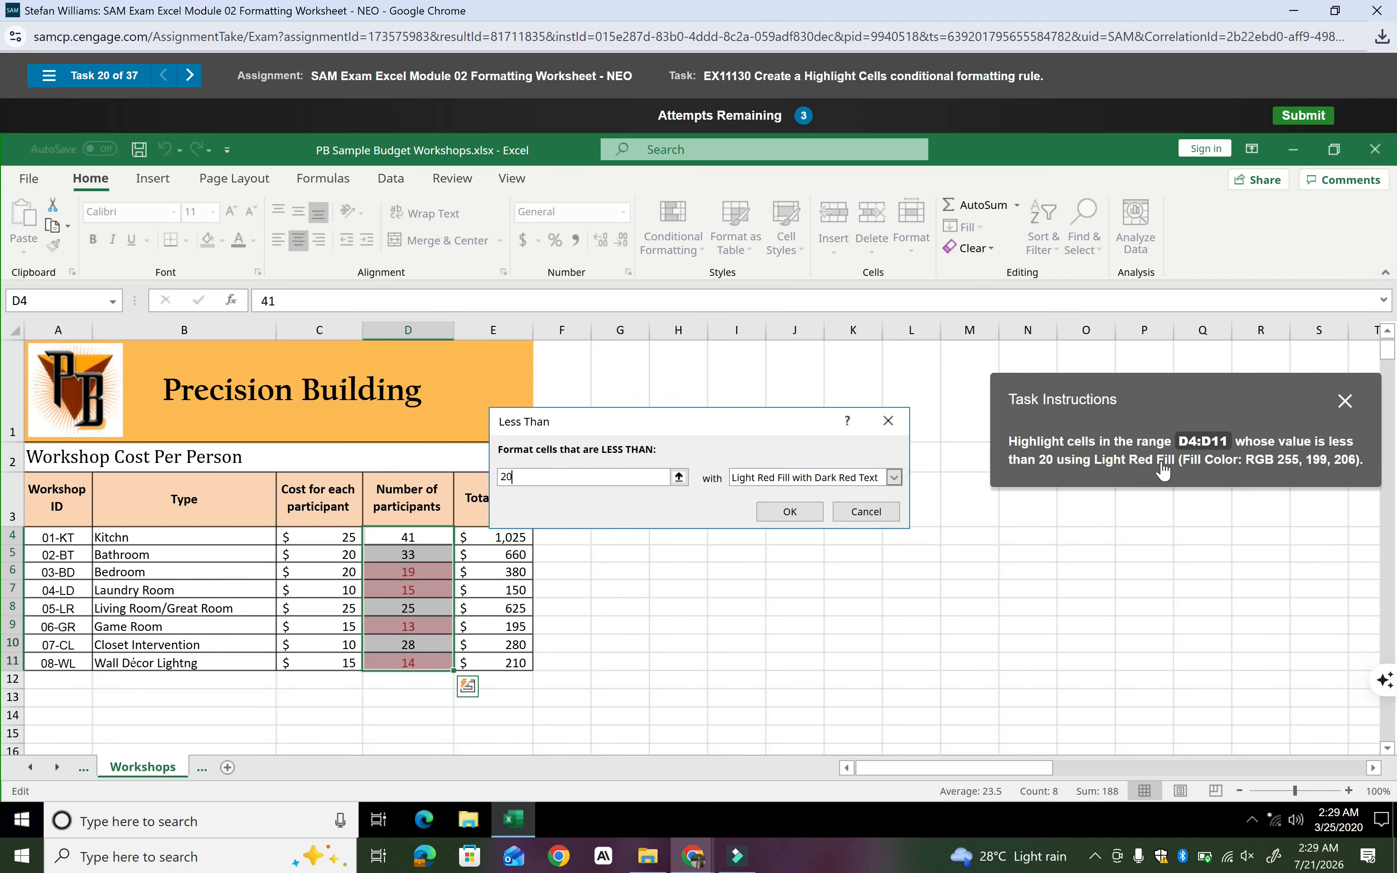
left_click(894, 477)
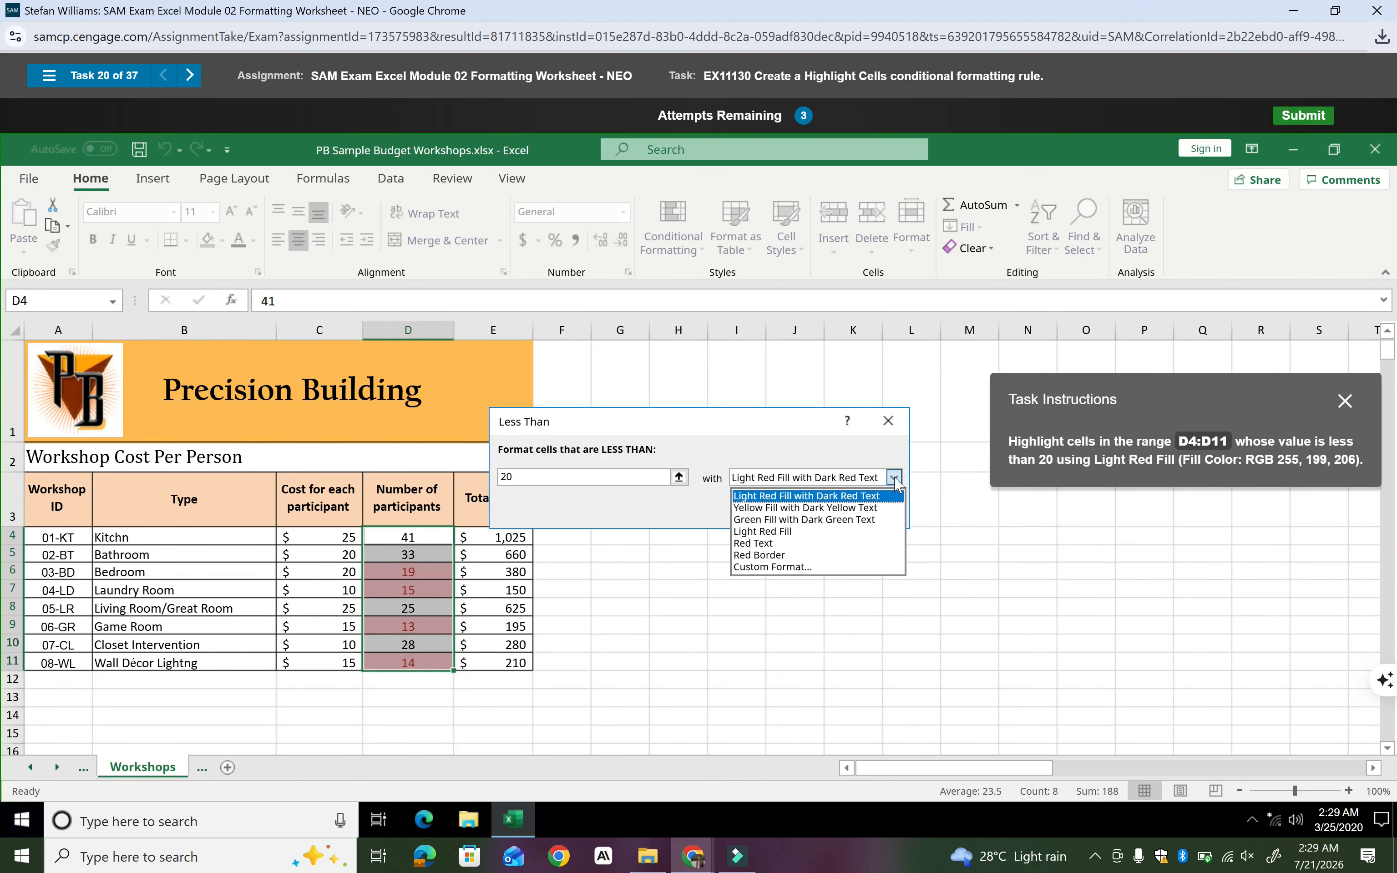
left_click(767, 531)
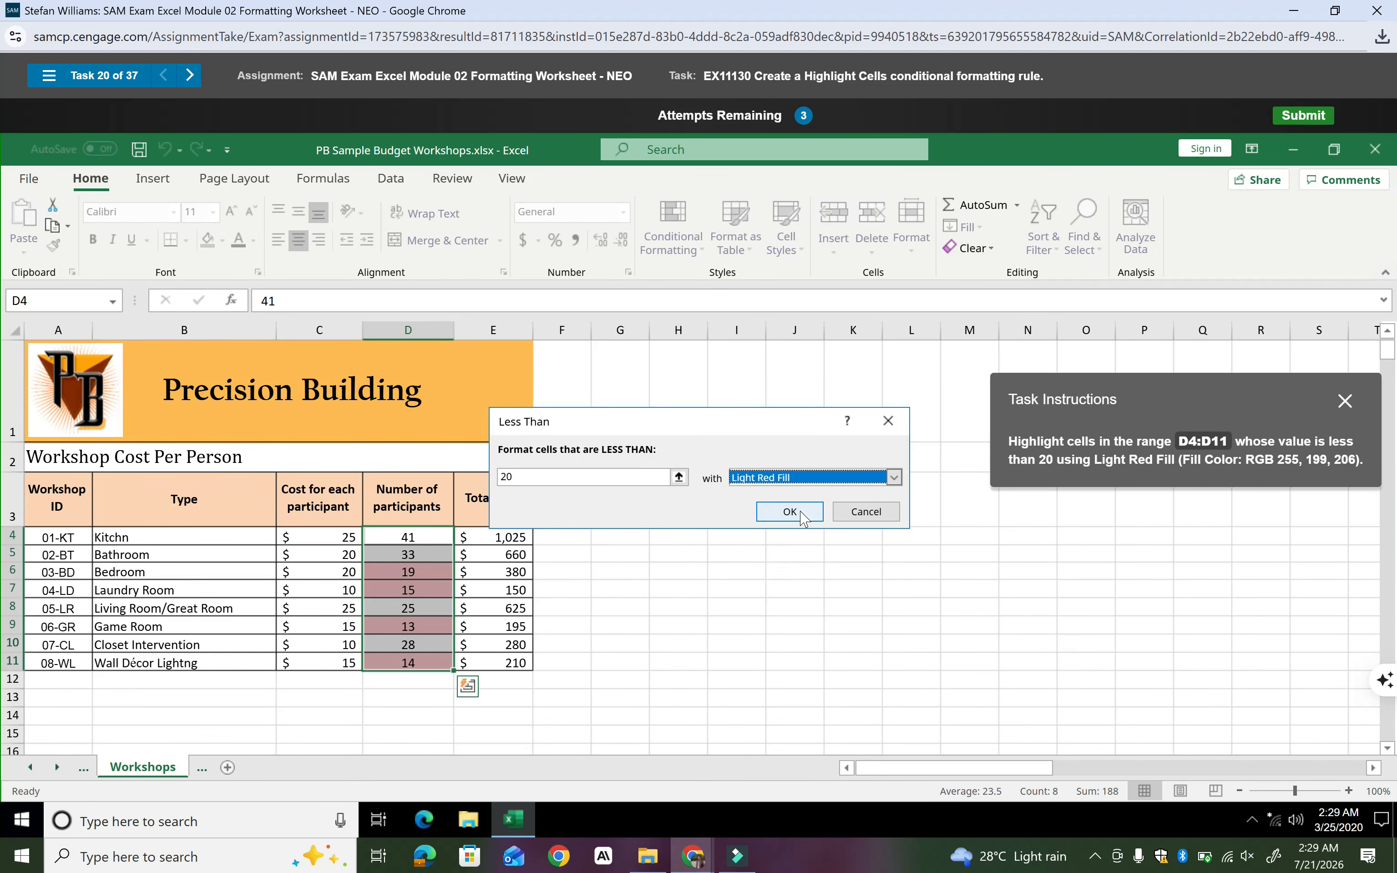
left_click(796, 512)
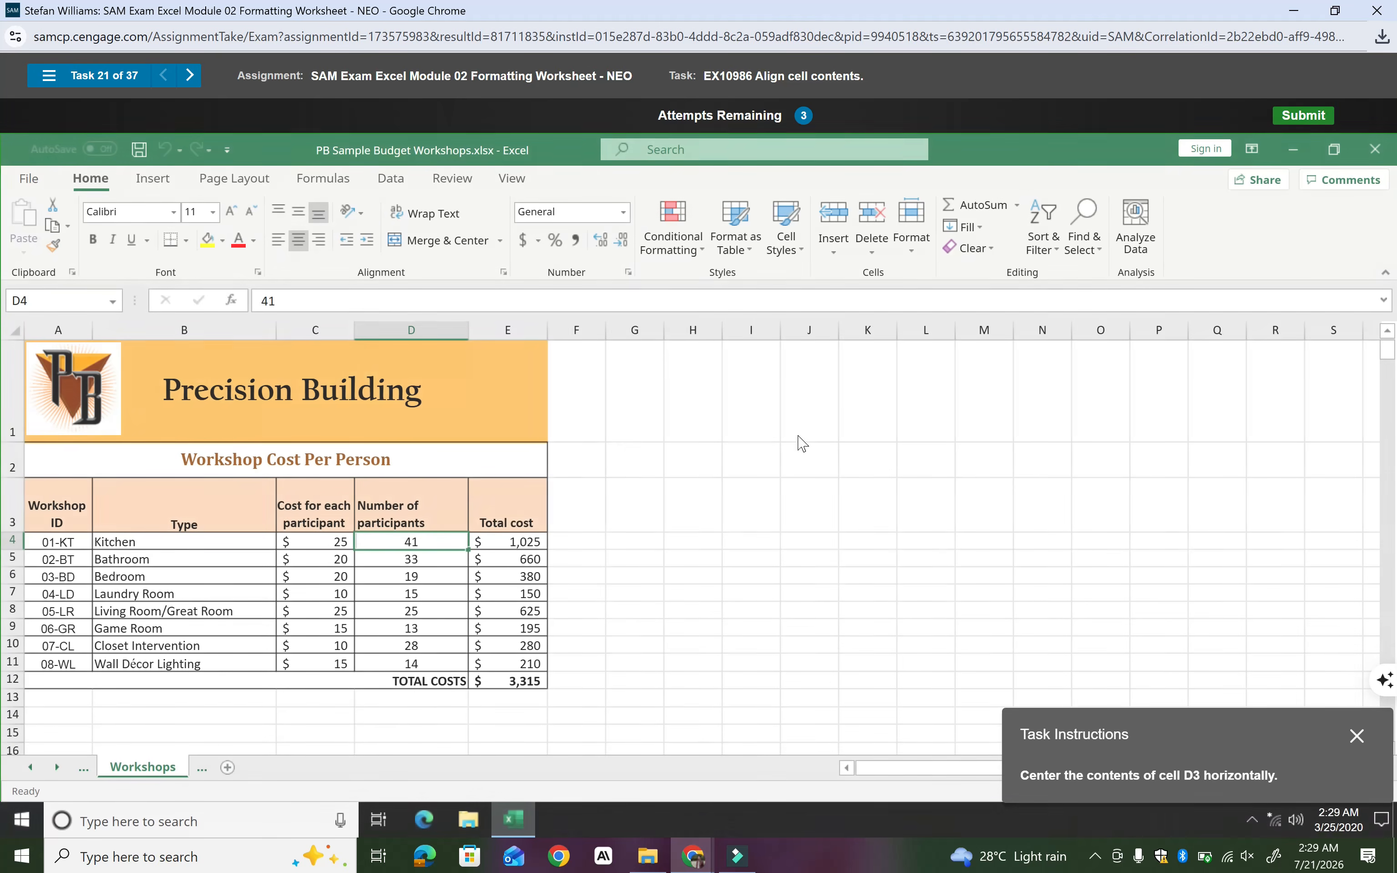
Center the "Number of participants" heading in cell D3 horizontally
left_click_drag(1122, 758, 906, 430)
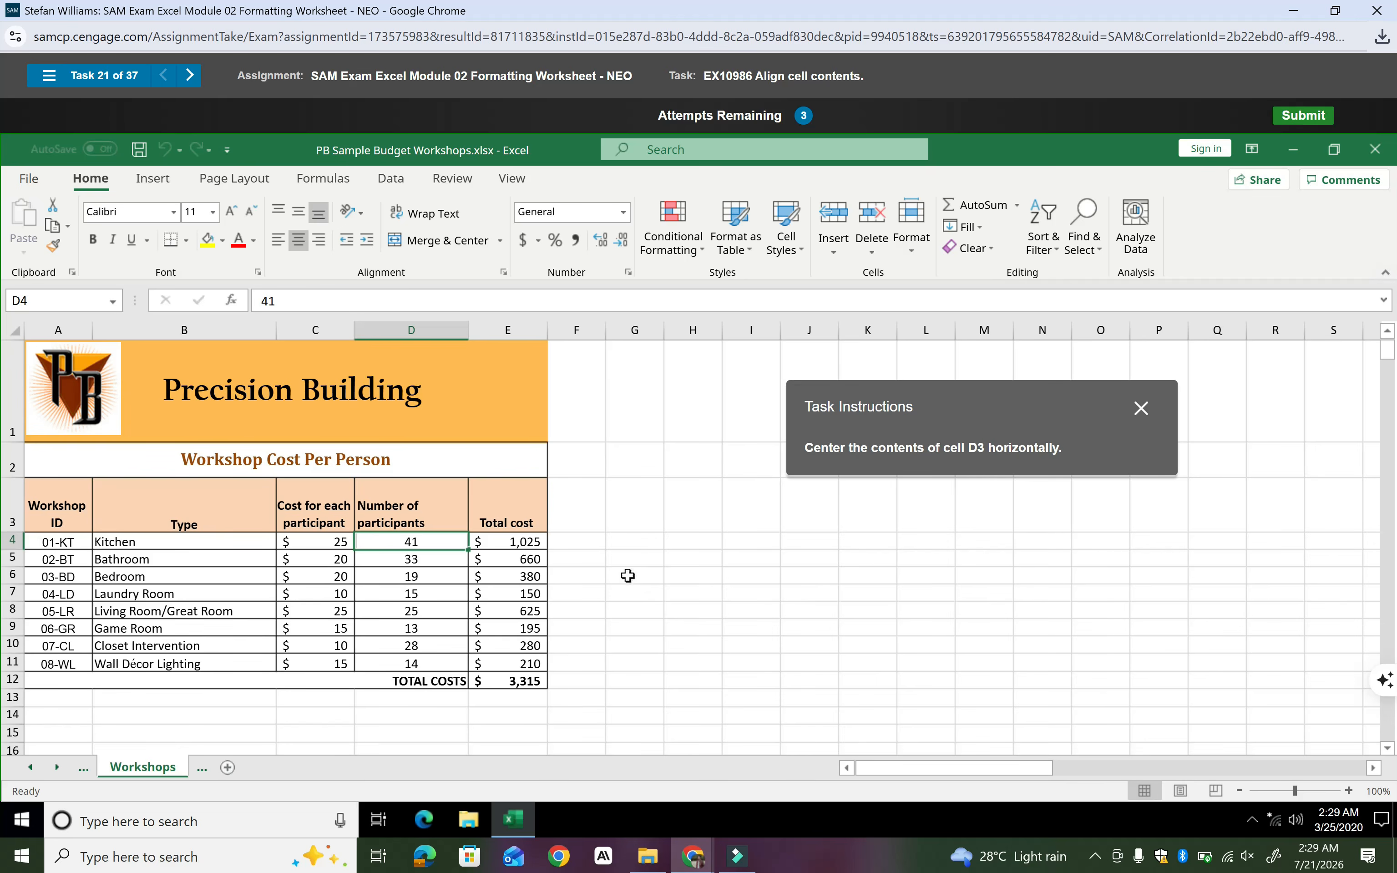
left_click(412, 511)
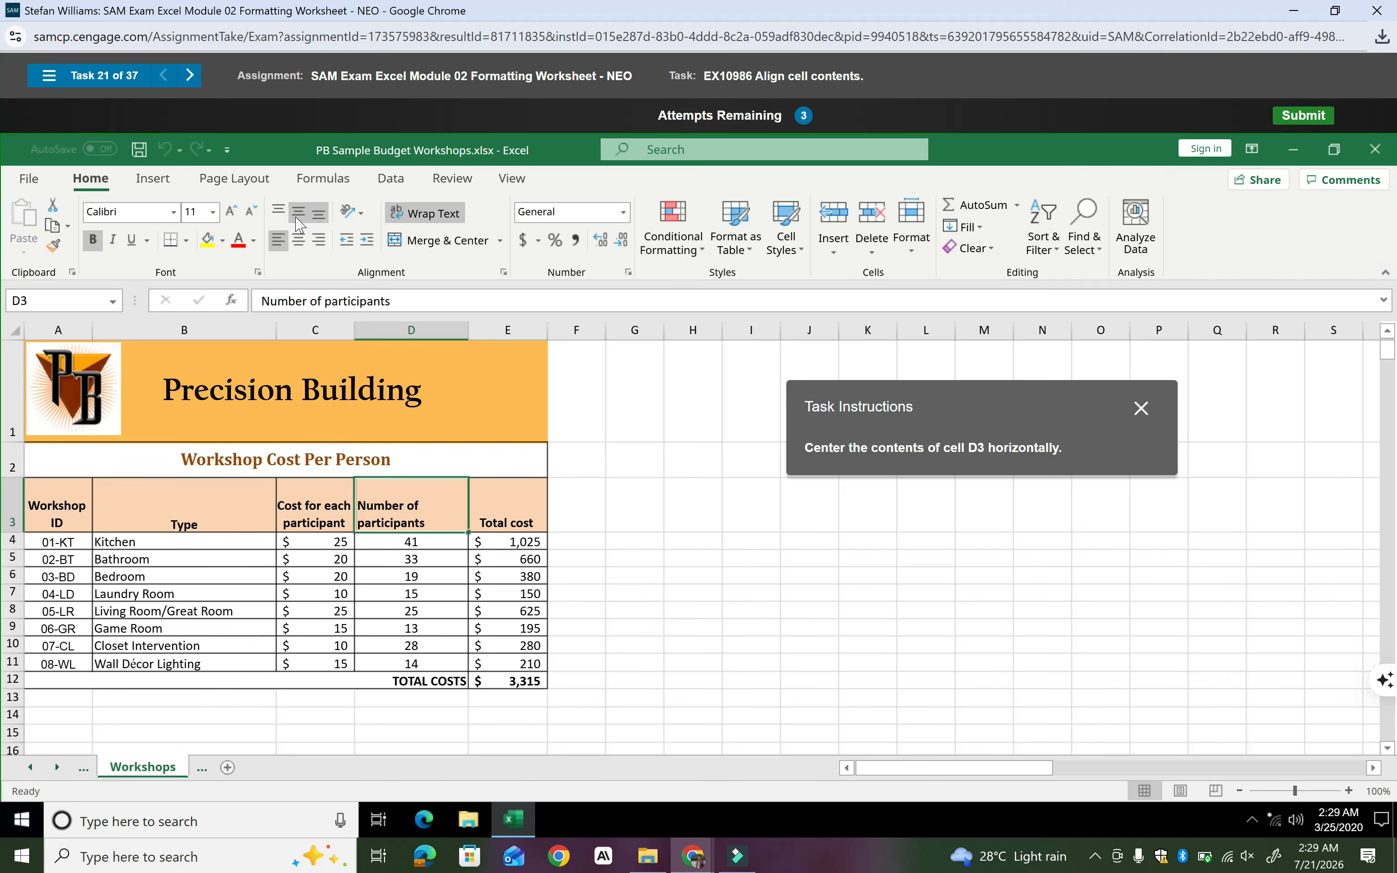
left_click(299, 240)
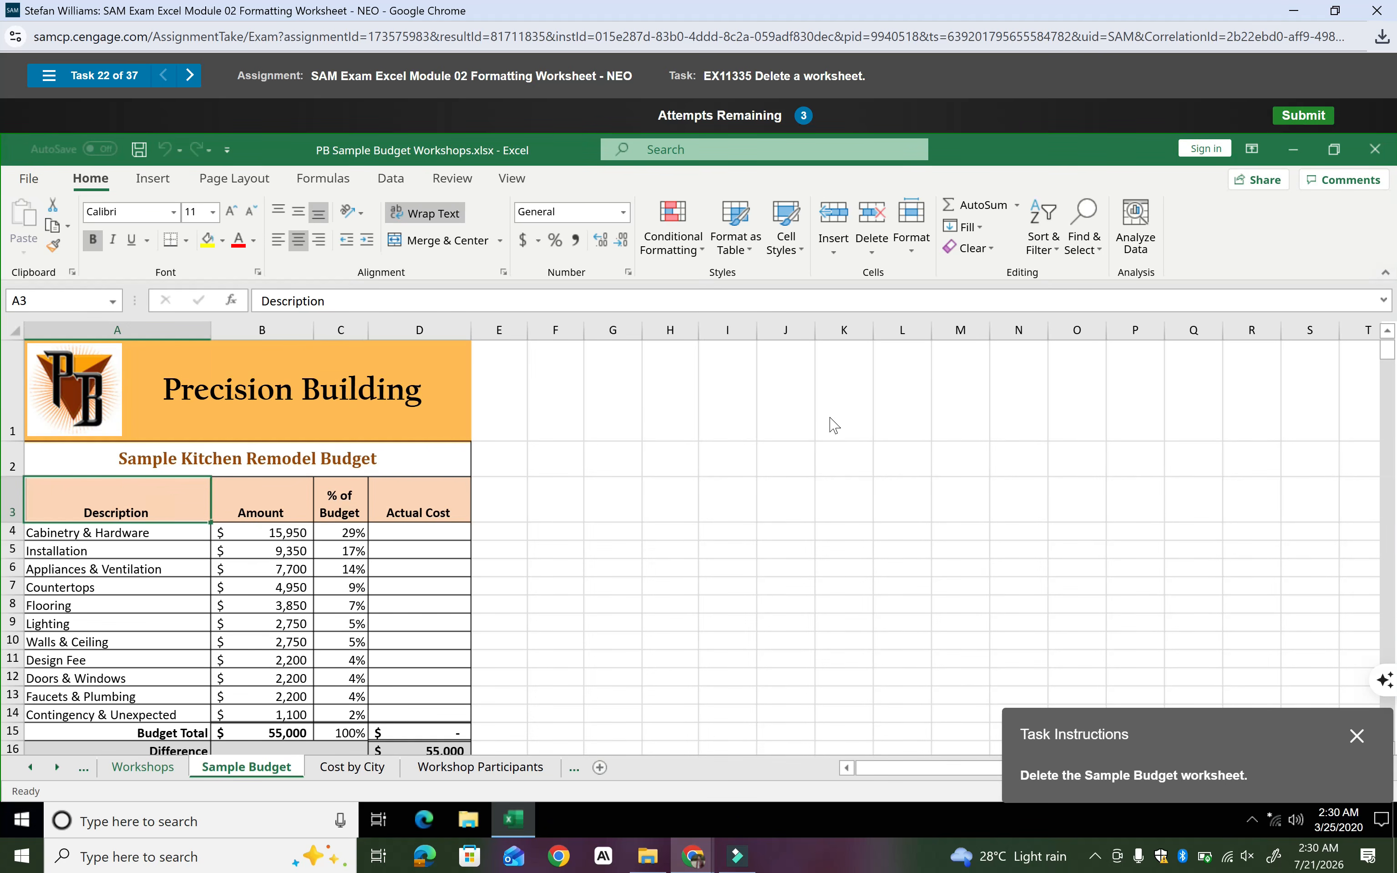
Delete the Sample Budget worksheet permanently from the workbook
left_click_drag(1219, 724, 992, 405)
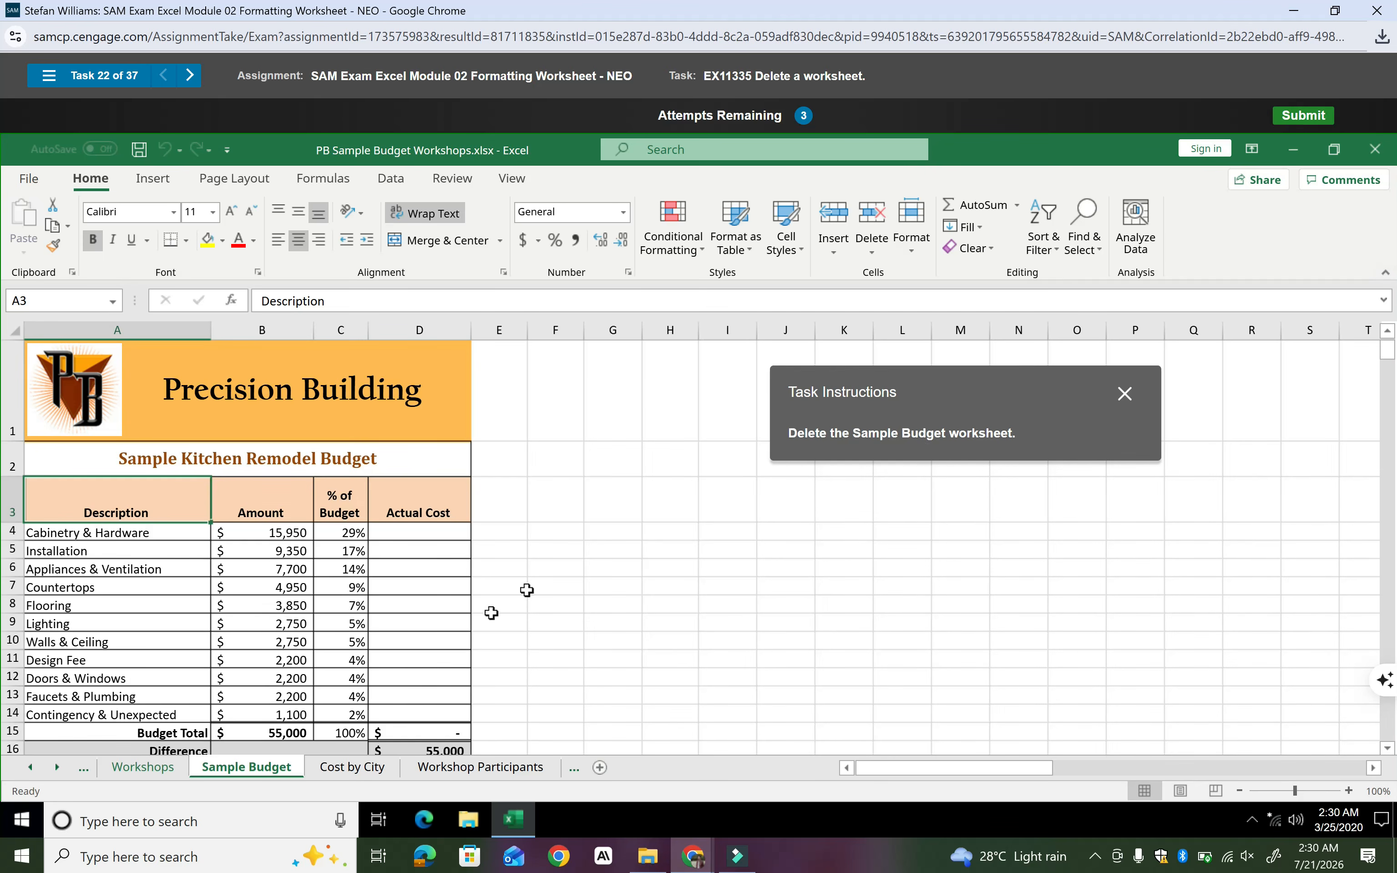
right_click(254, 765)
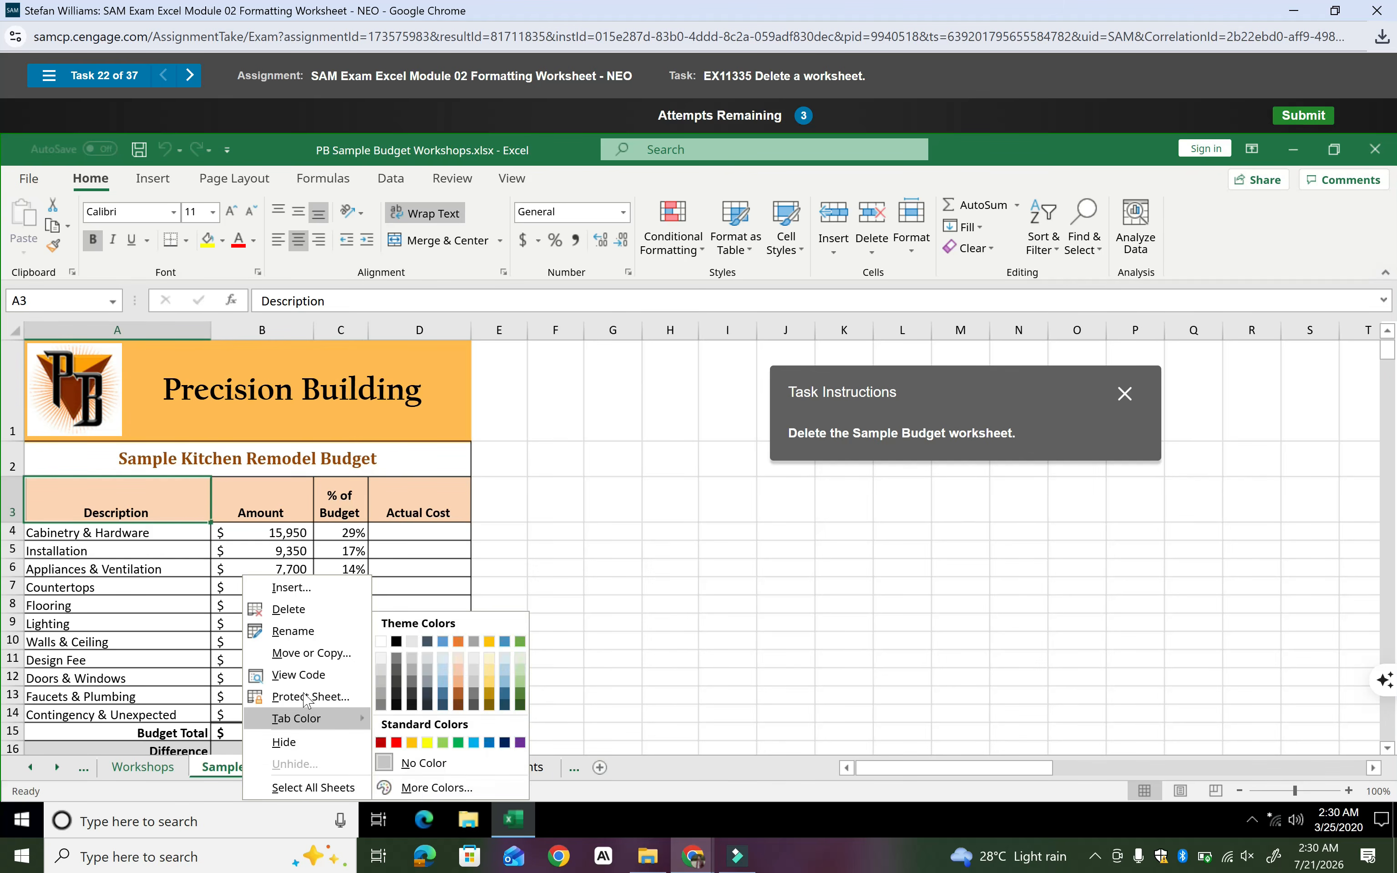
left_click(291, 609)
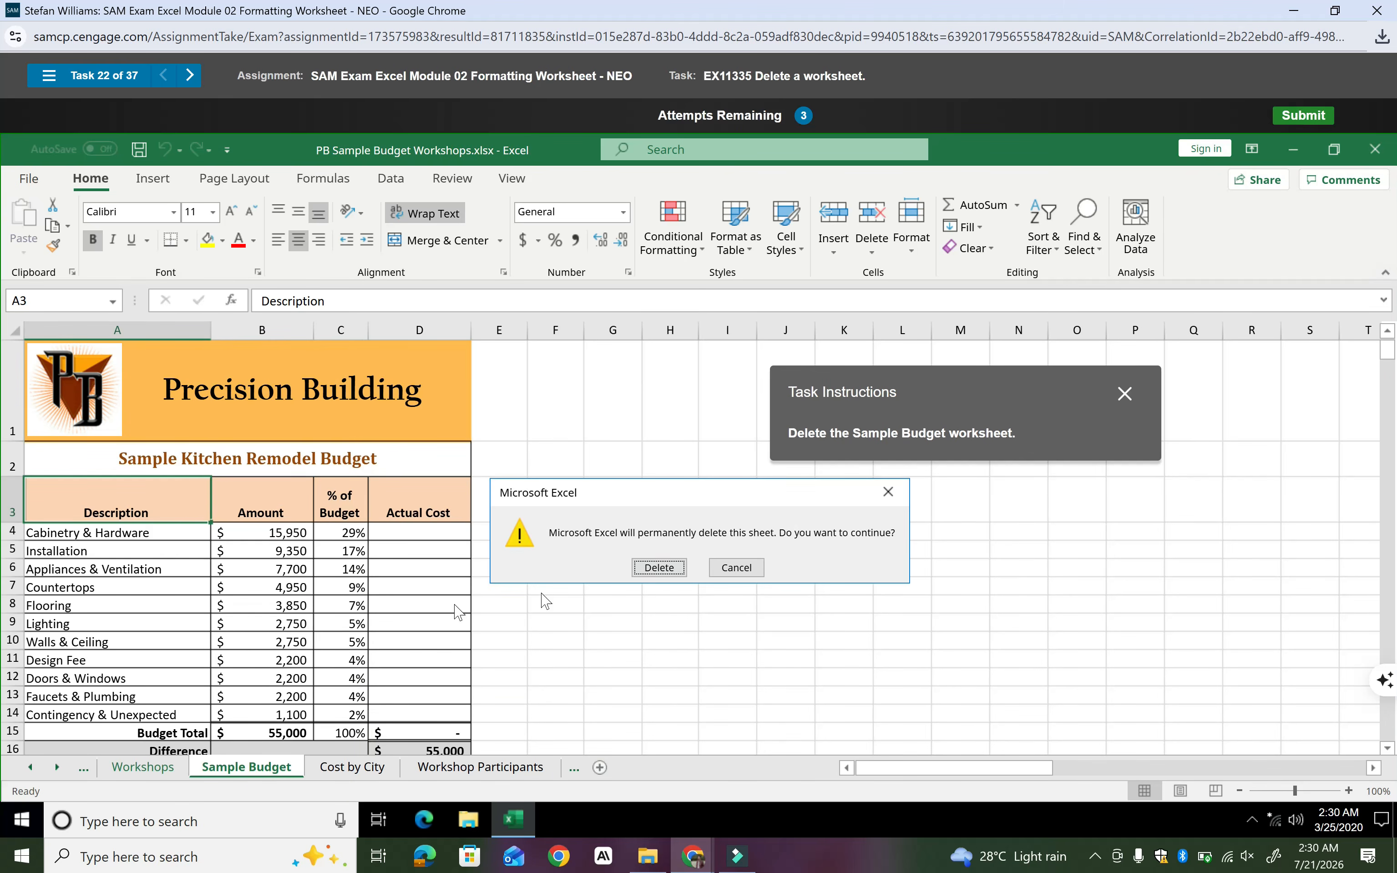
left_click(666, 576)
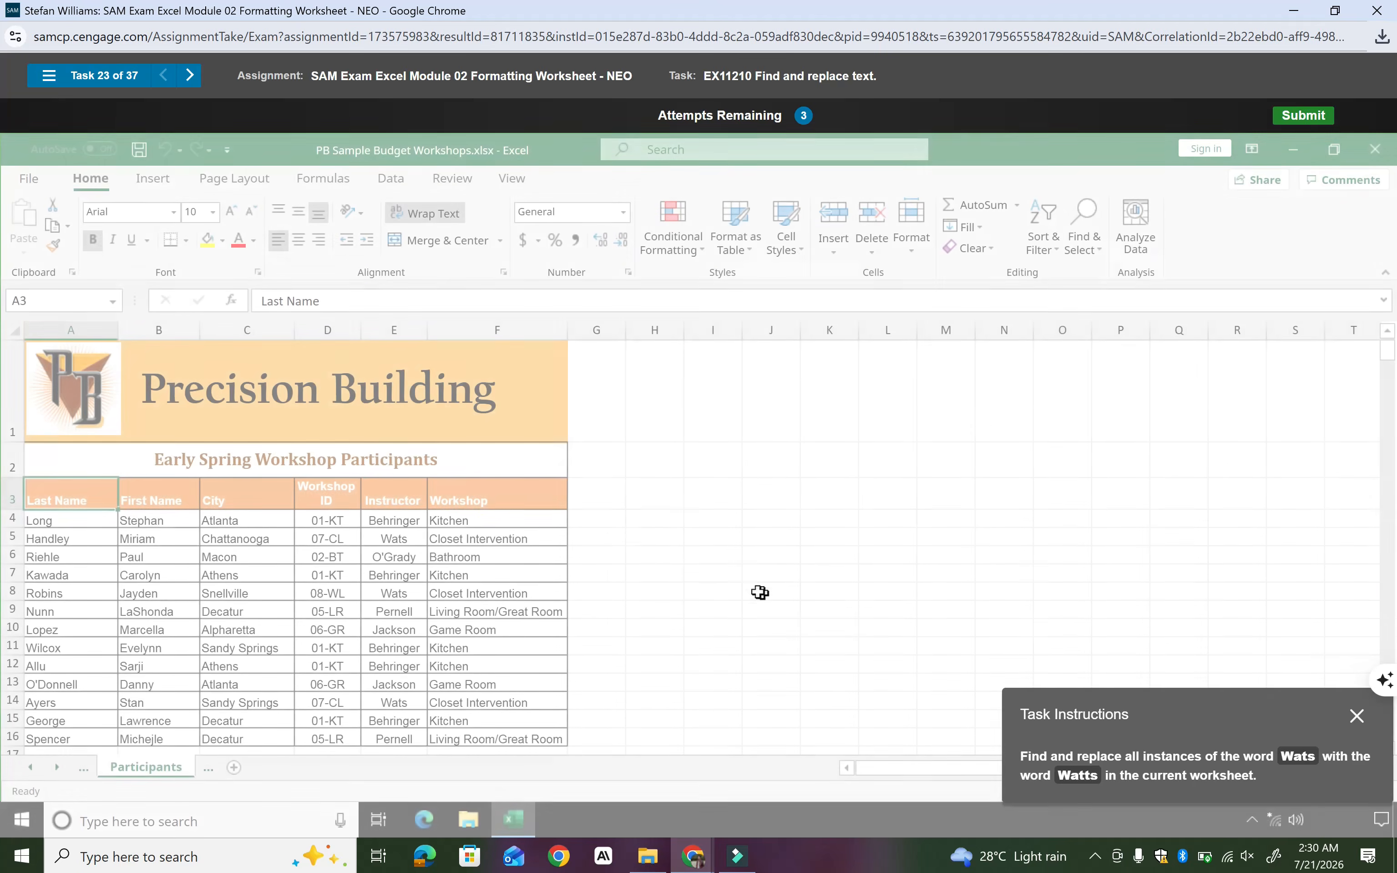
Find and replace all instances of "Wats" with "Watts" in the Participants worksheet, and close the Find and Replace dialog
left_click_drag(1124, 724, 1023, 439)
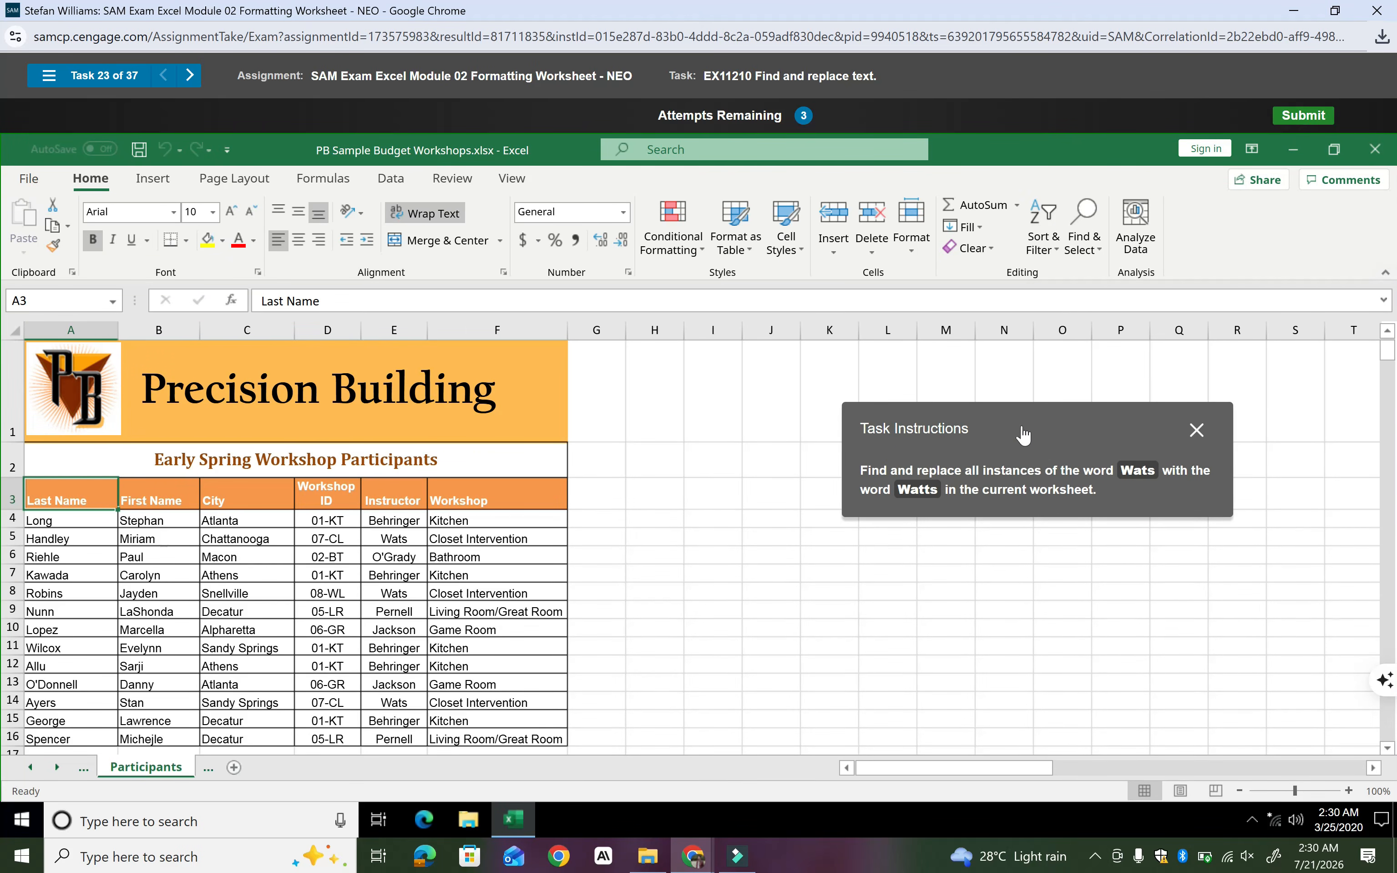
left_click(1085, 245)
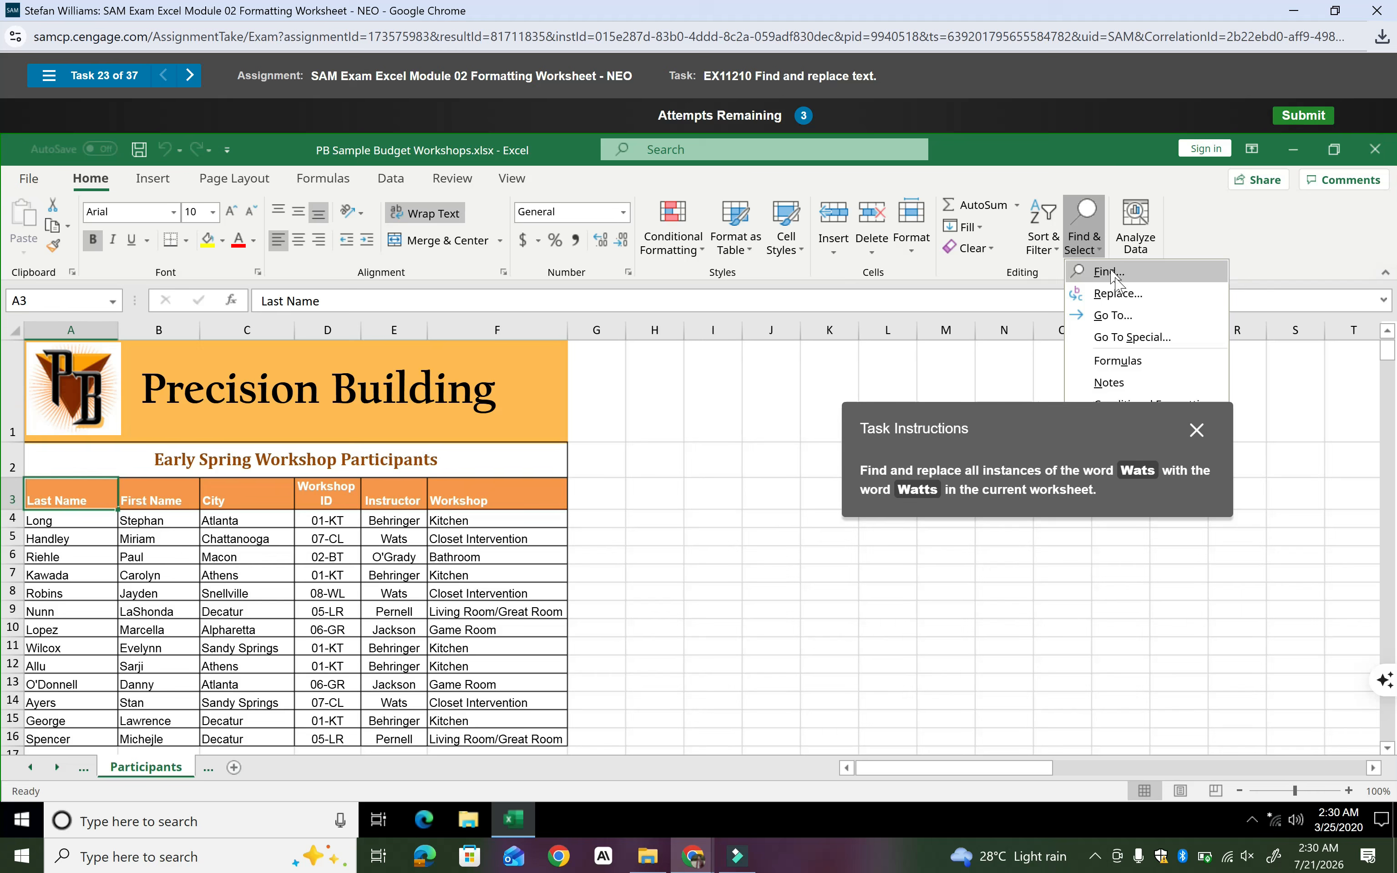
left_click(1111, 292)
left_click_drag(1047, 444, 728, 542)
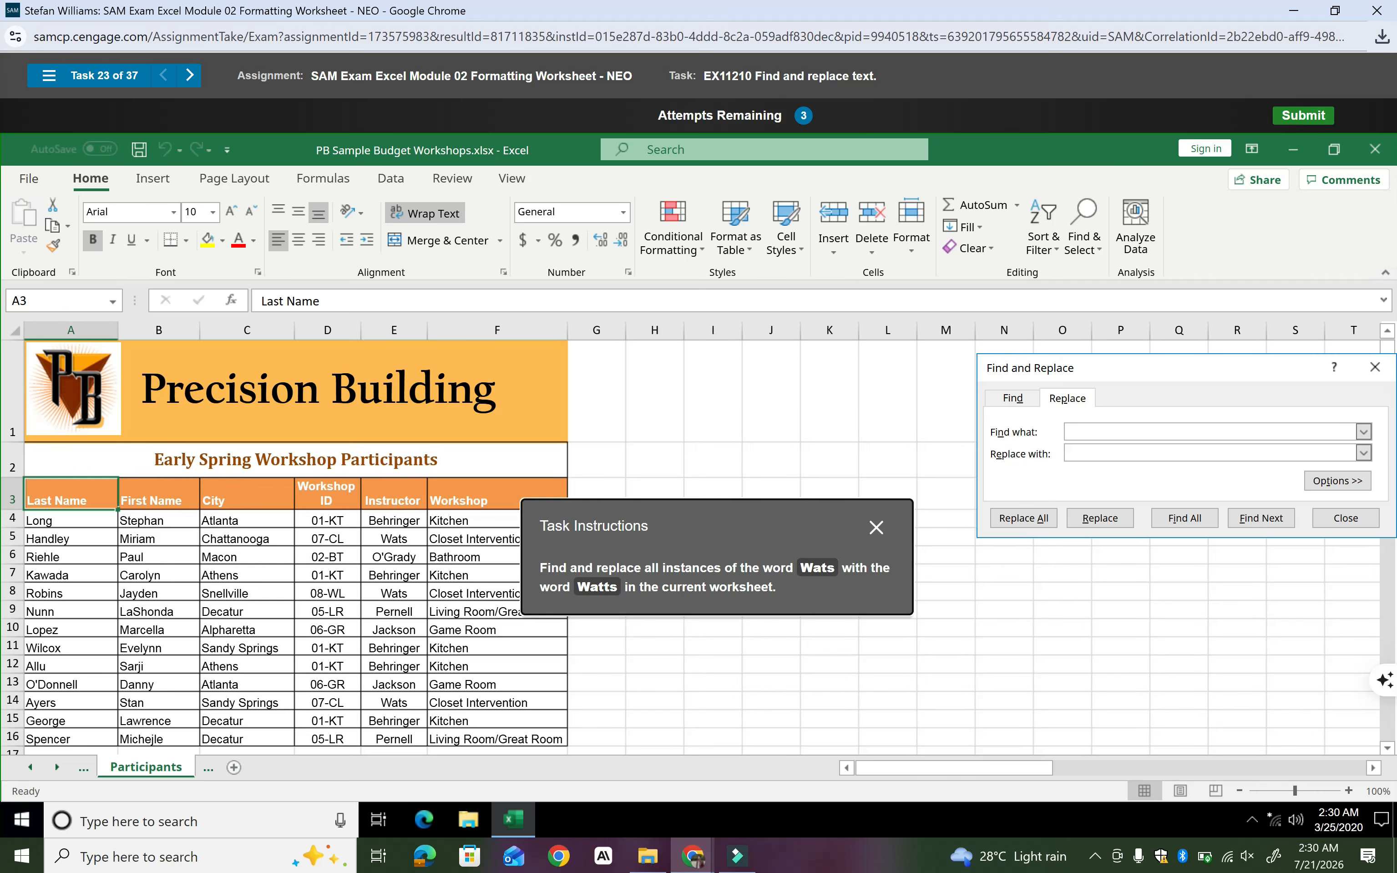
left_click(1131, 432)
type("W")
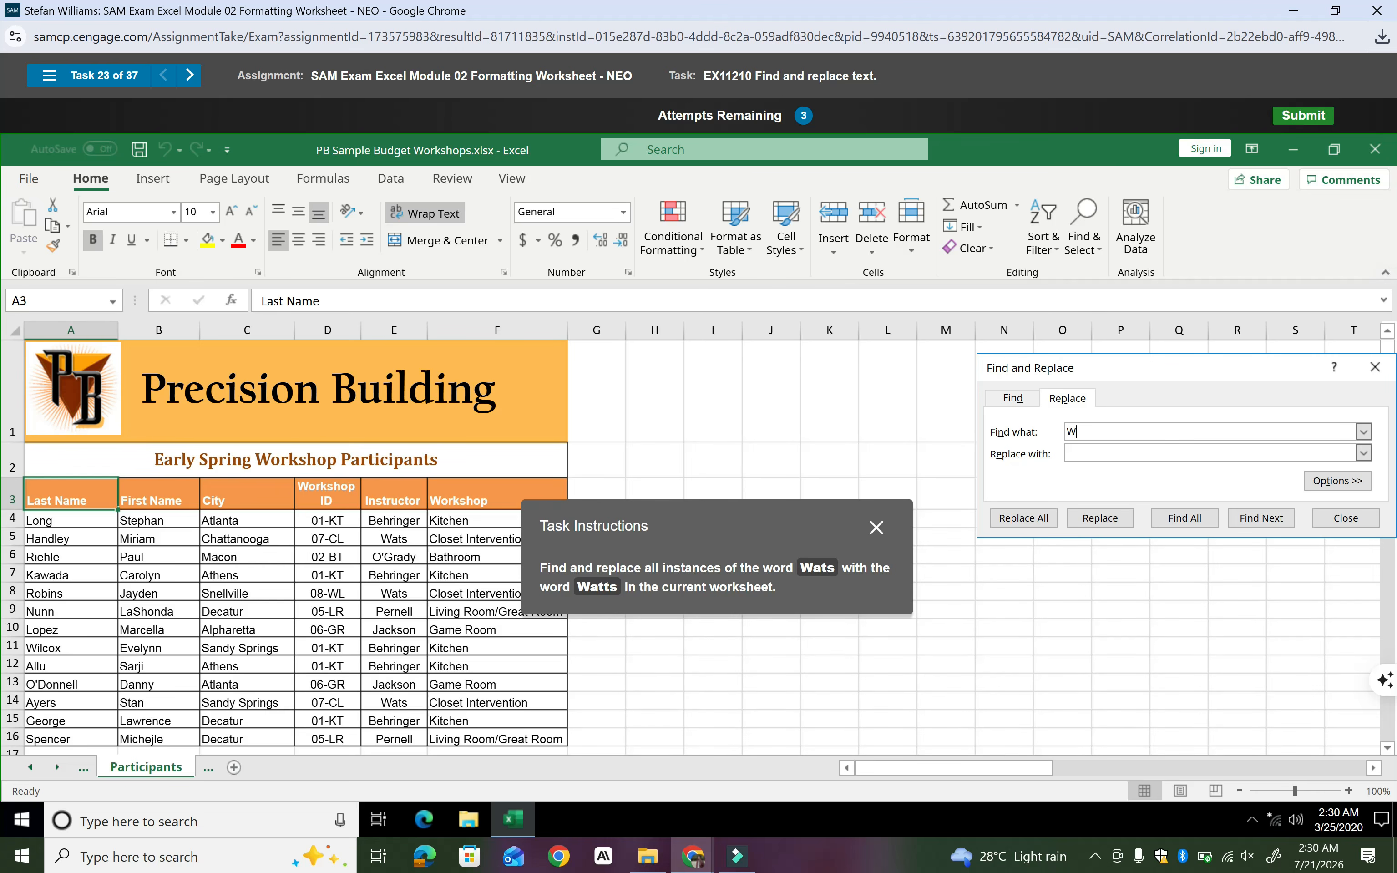
type("ats")
left_click(1103, 451)
type("Watts")
left_click(1023, 518)
left_click_drag(794, 509, 869, 608)
left_click(699, 566)
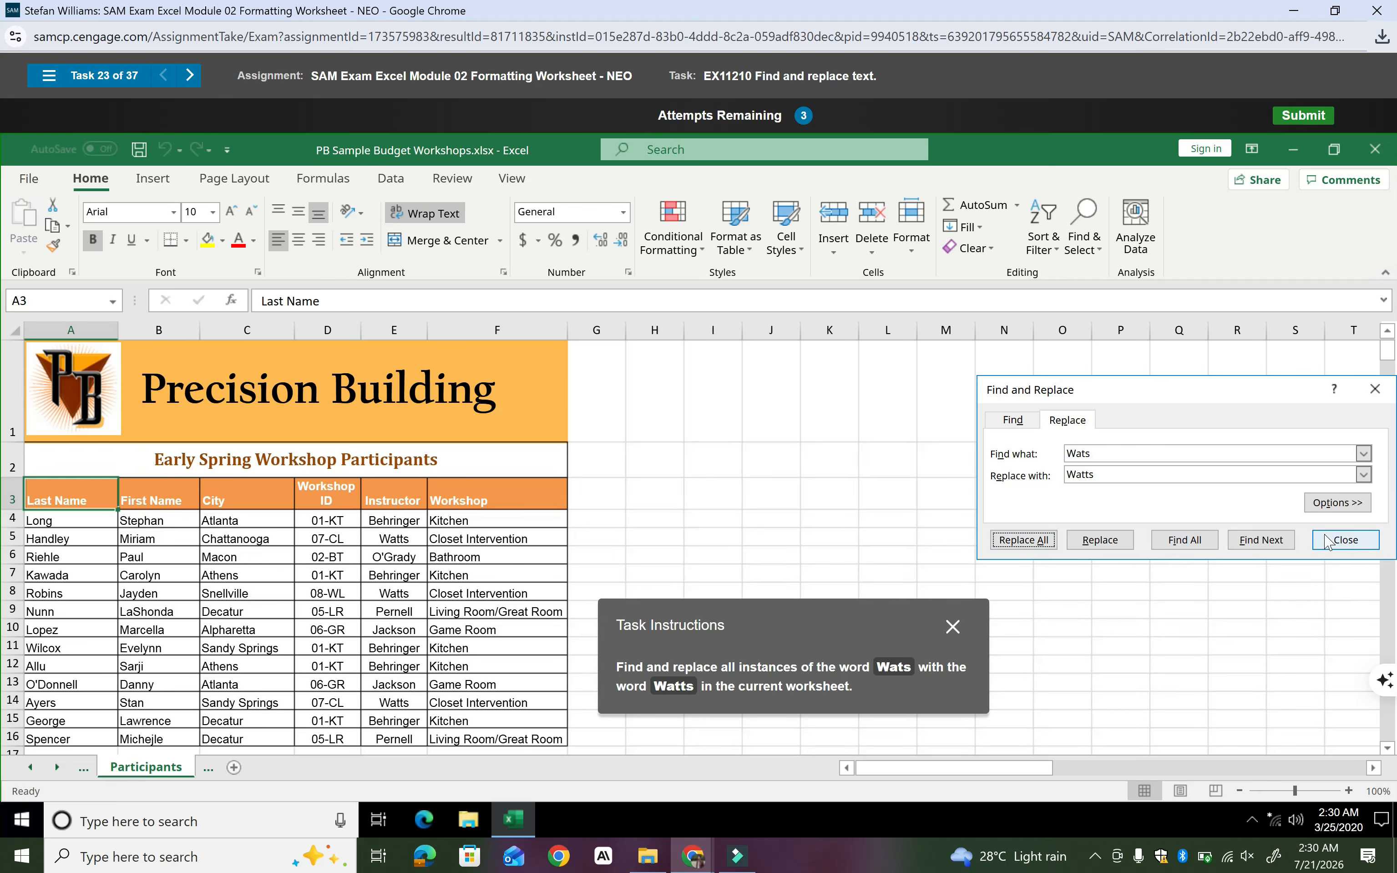
left_click(1332, 542)
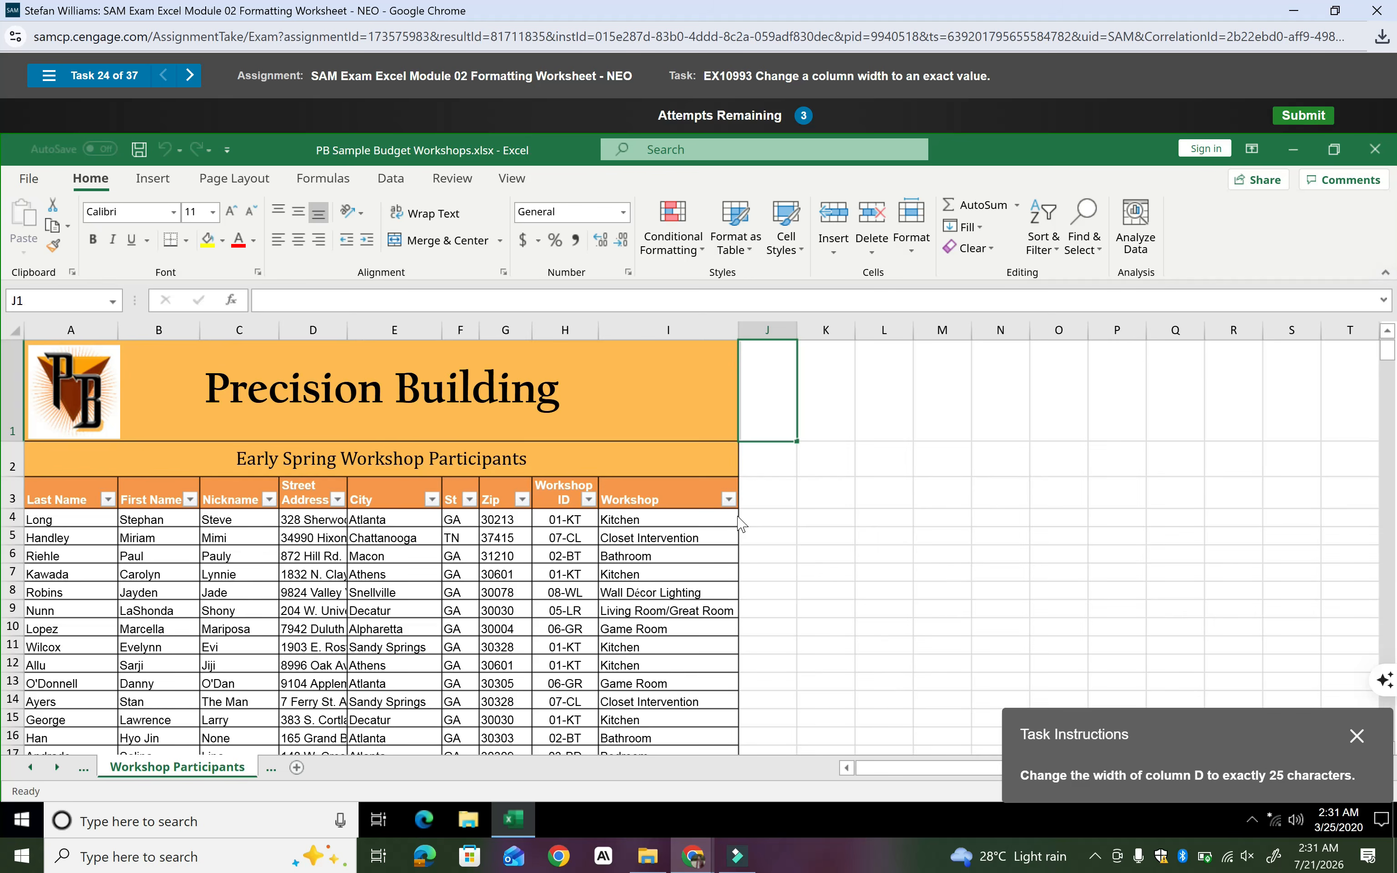
Set the width of column D, Street Address, to exactly 25 characters
left_click_drag(1151, 763, 1068, 534)
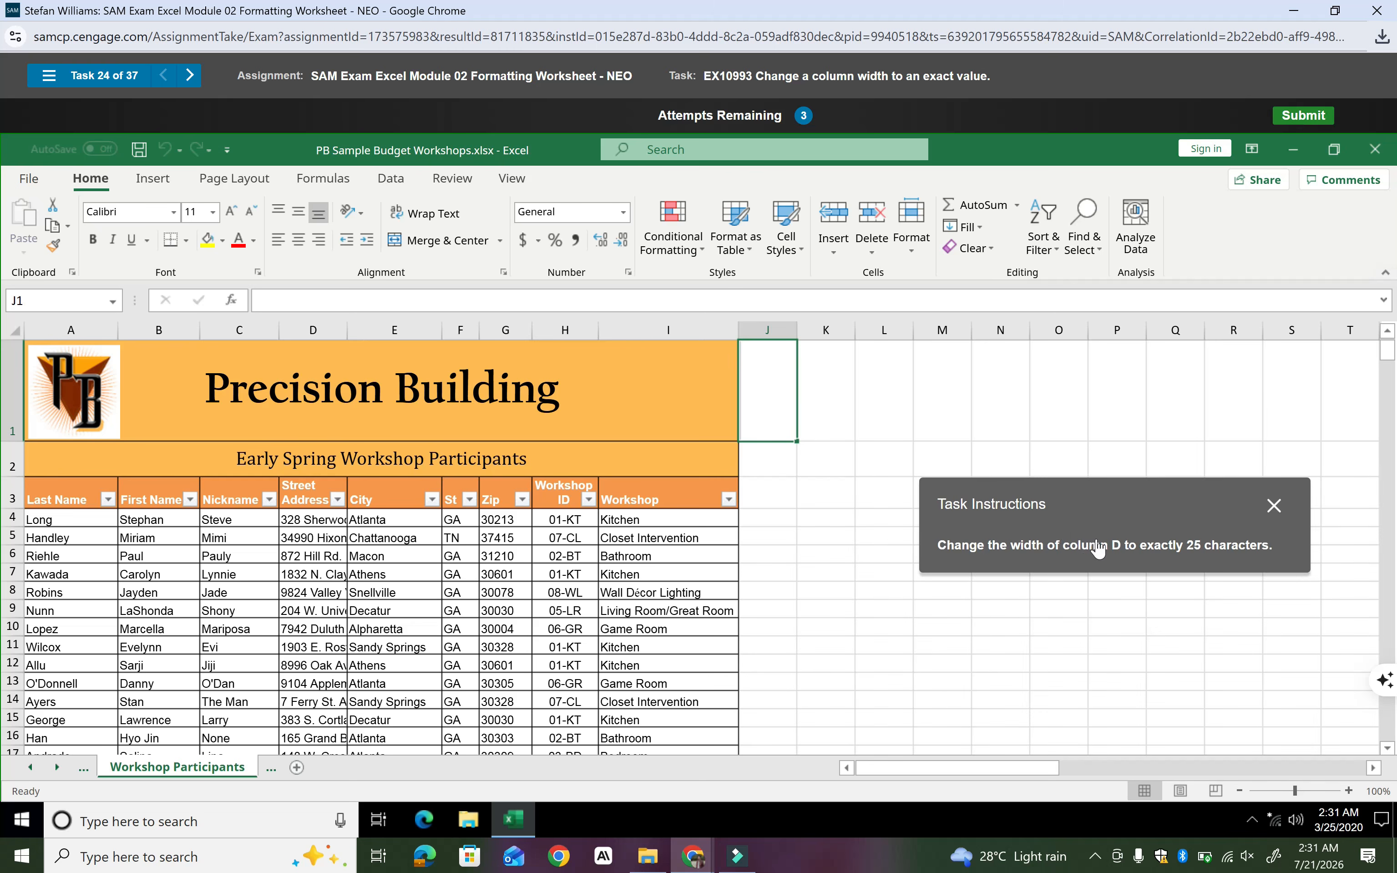
left_click(299, 330)
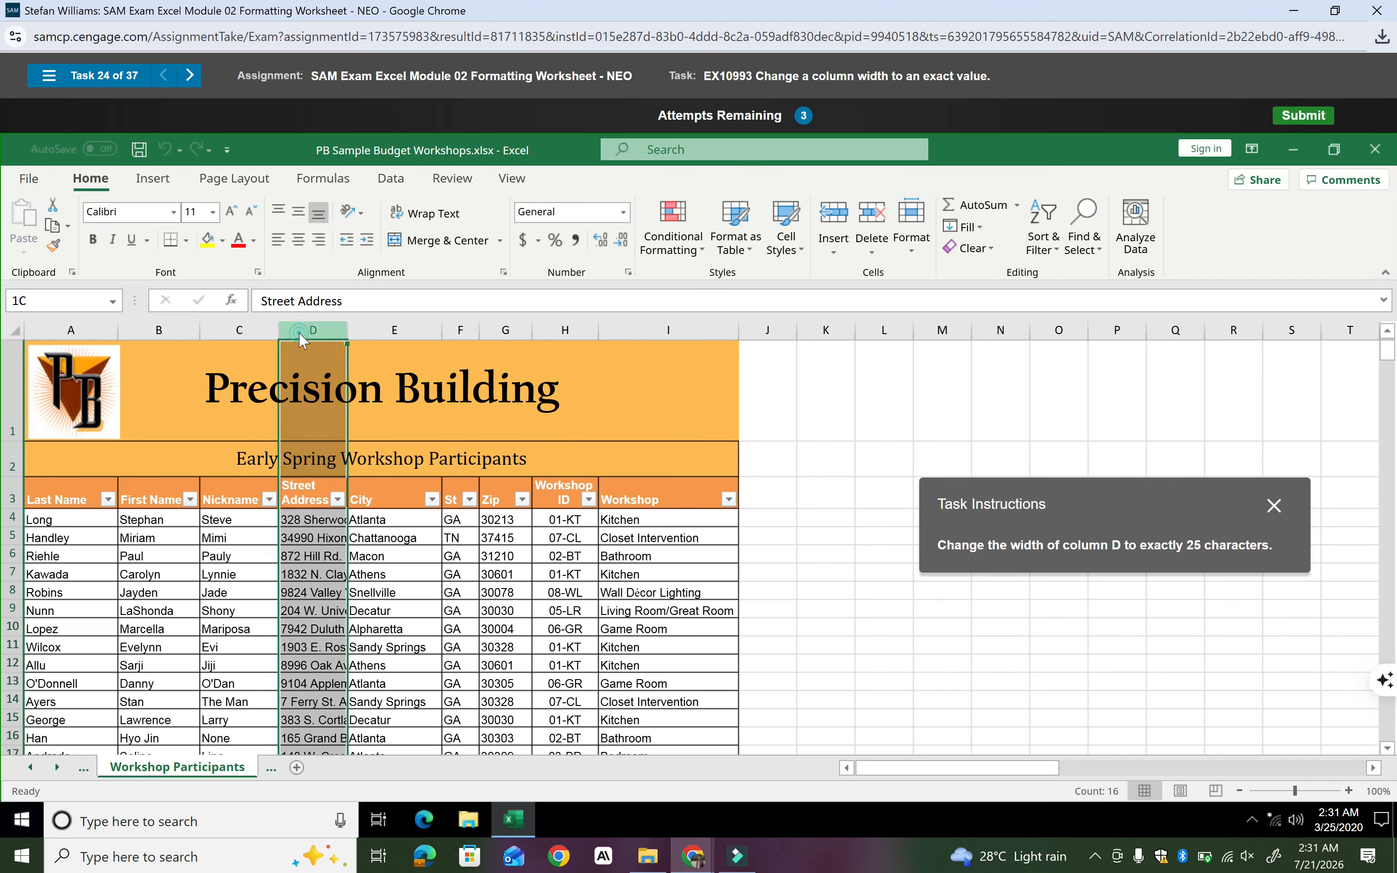
right_click(300, 334)
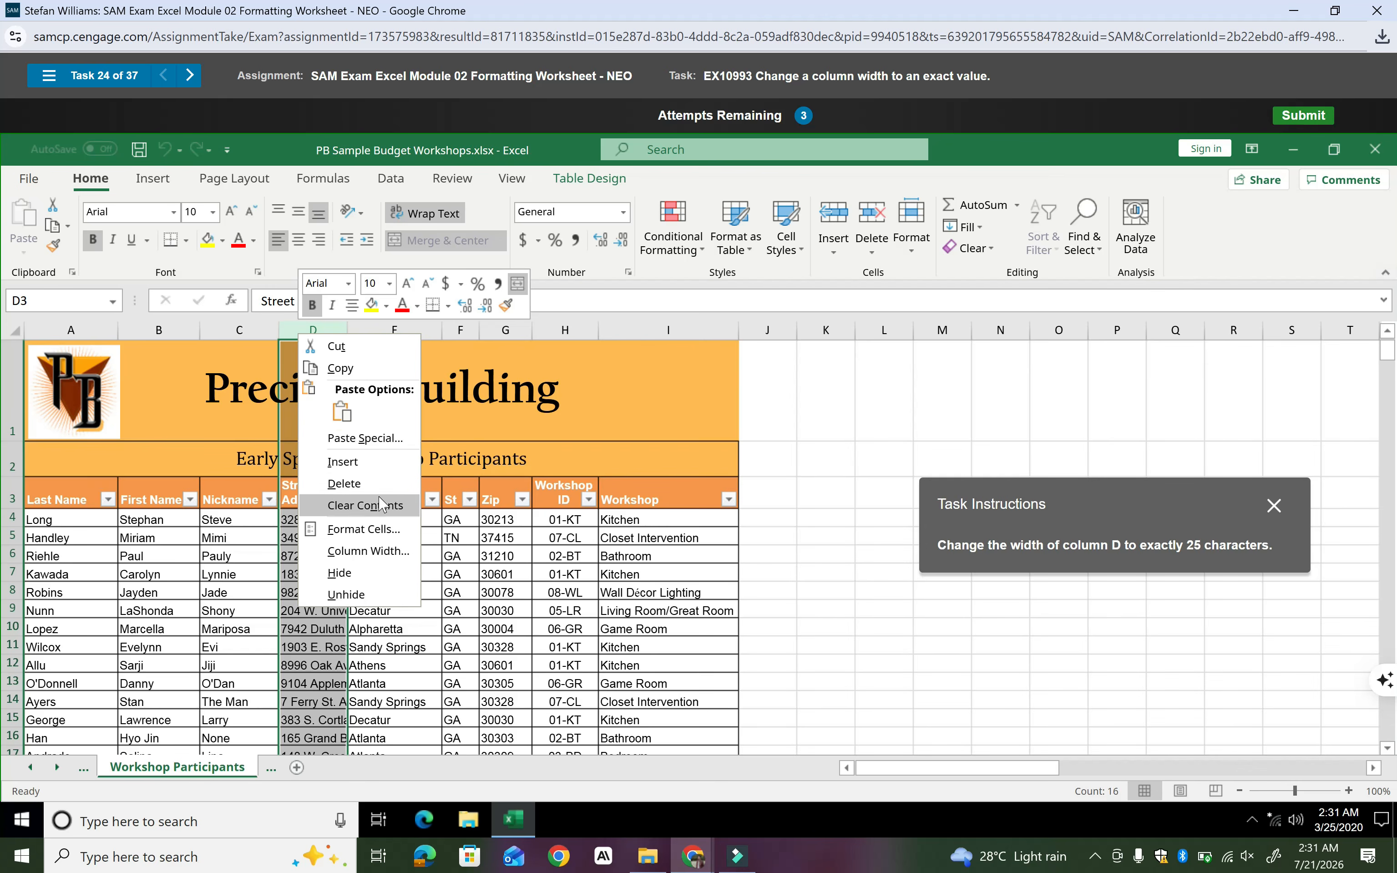
left_click(378, 550)
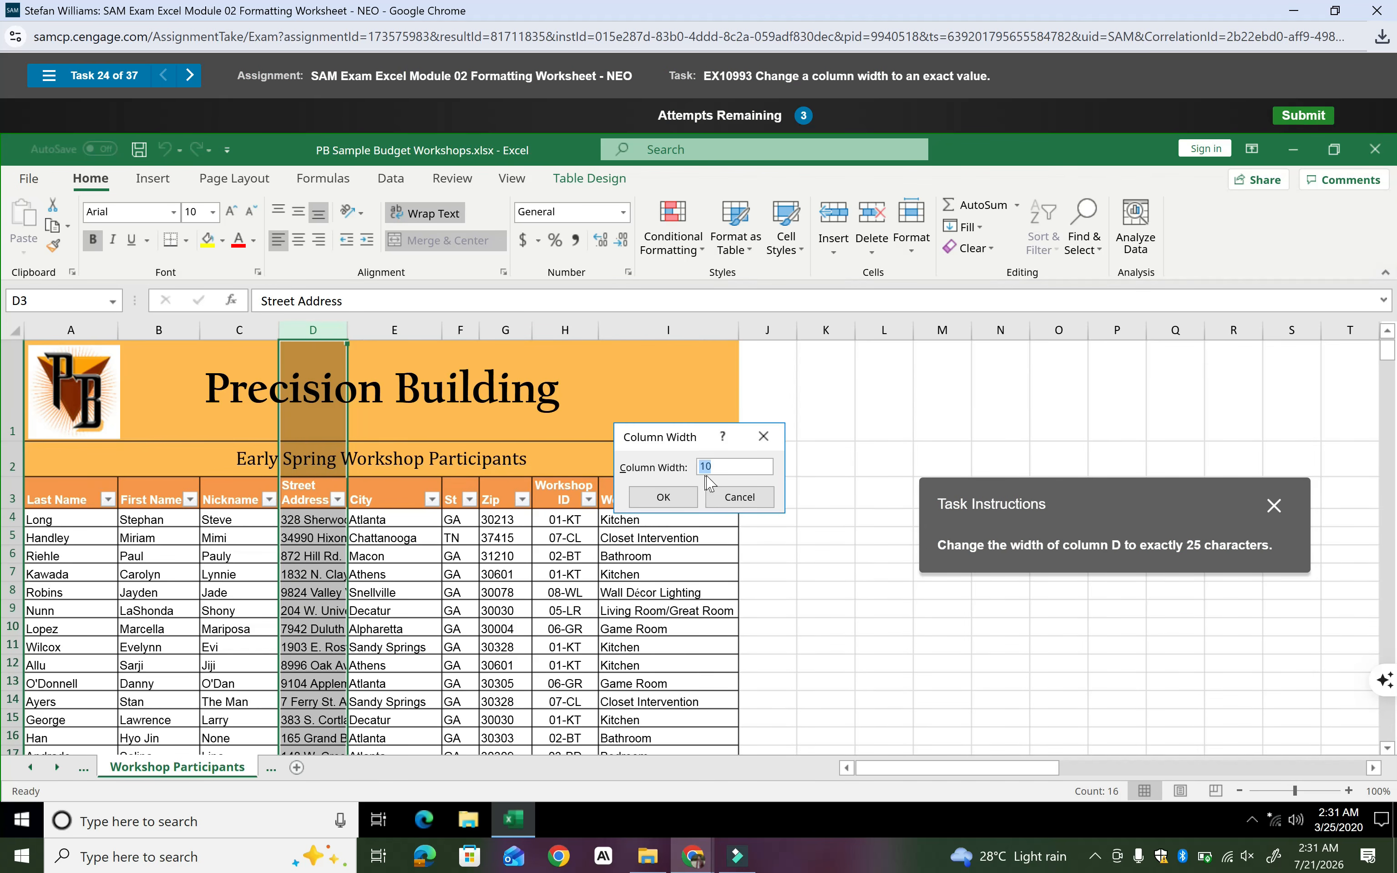
type("25")
left_click(664, 498)
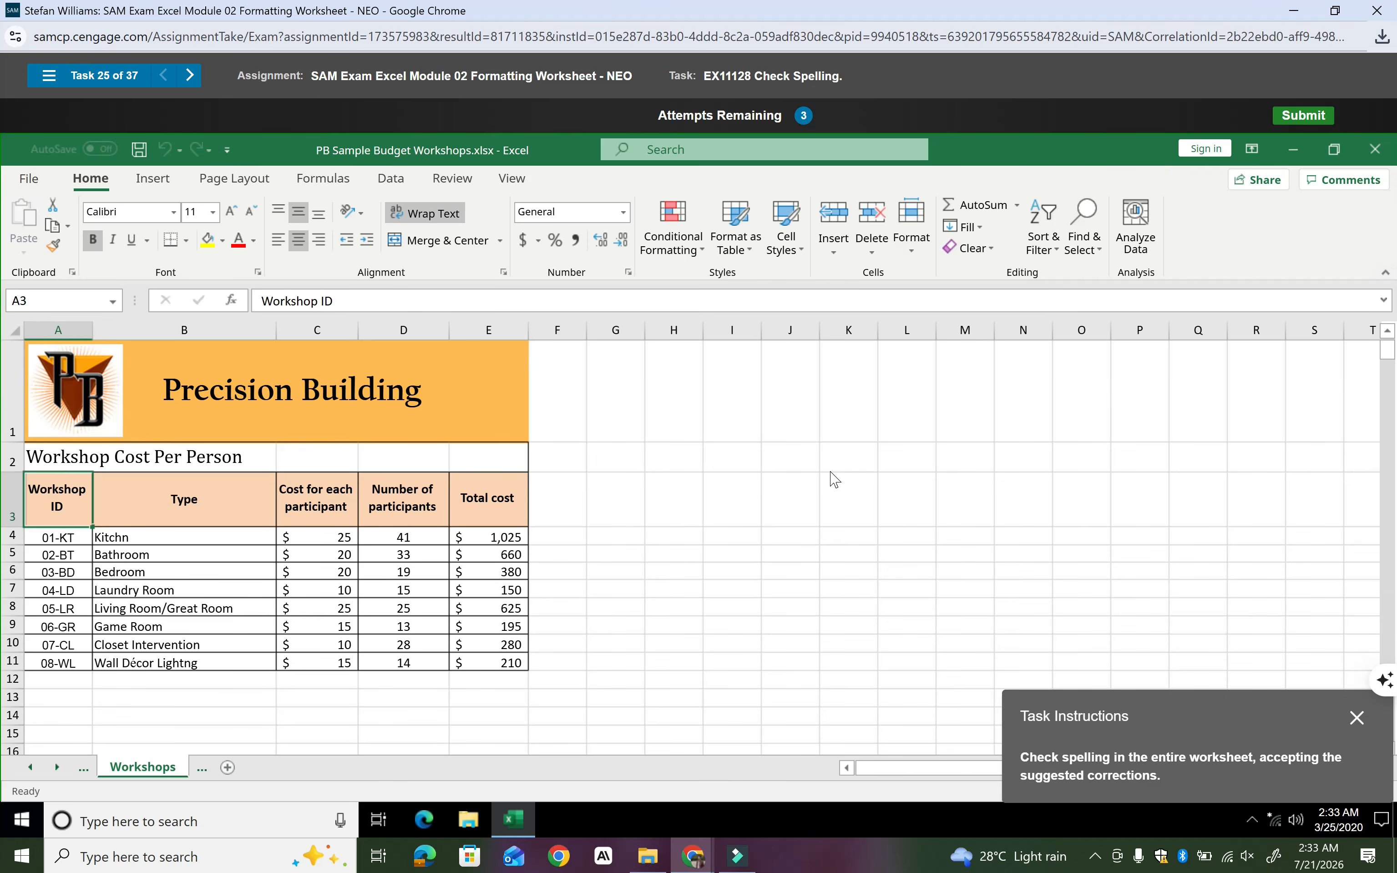
Try to spell-check the Workshops sheet by changing all Kitchn to Kitchen and ending the check, and restart the task
left_click_drag(1174, 736, 954, 437)
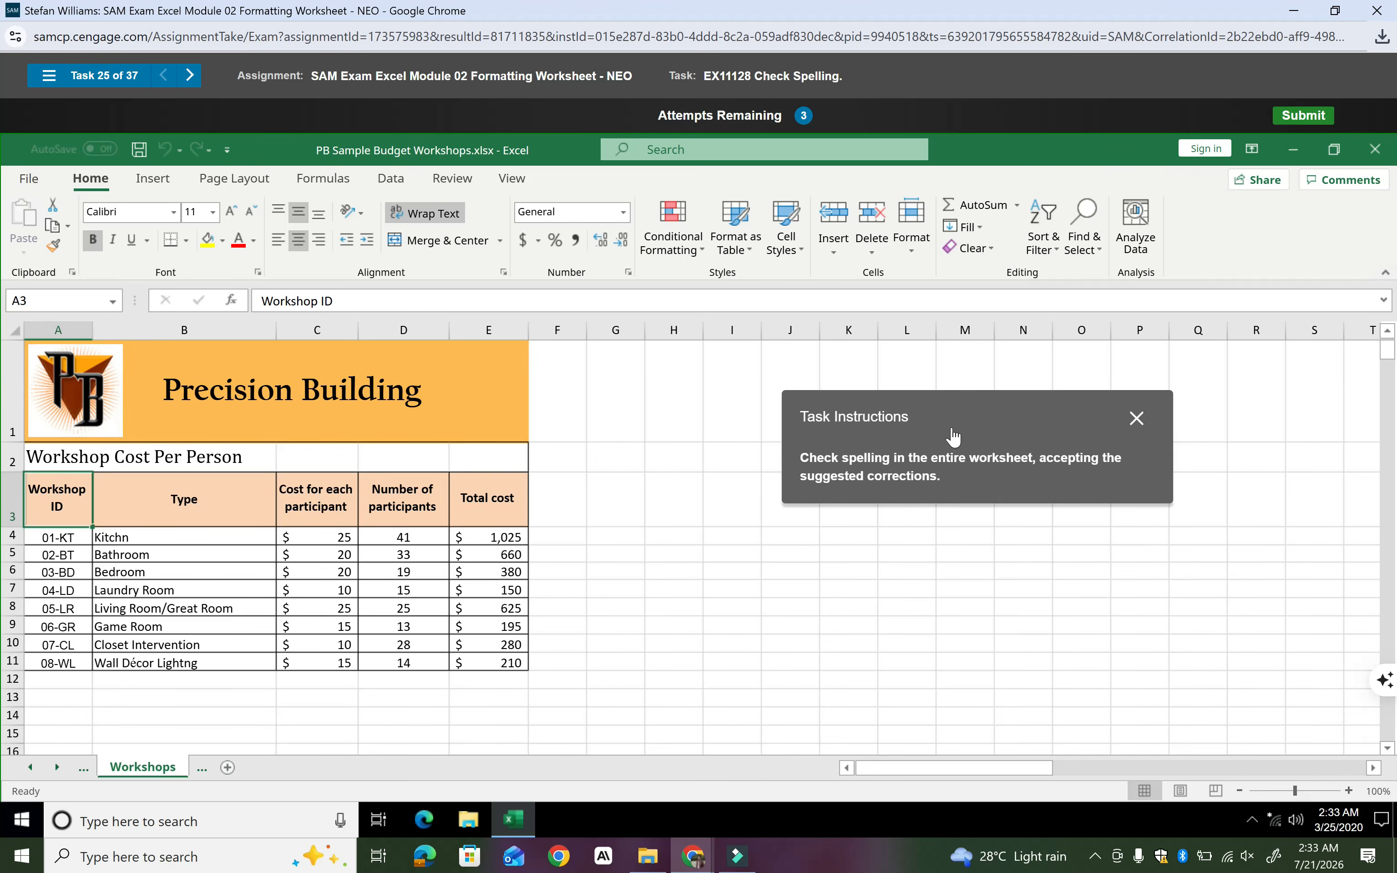
left_click(454, 179)
left_click(26, 224)
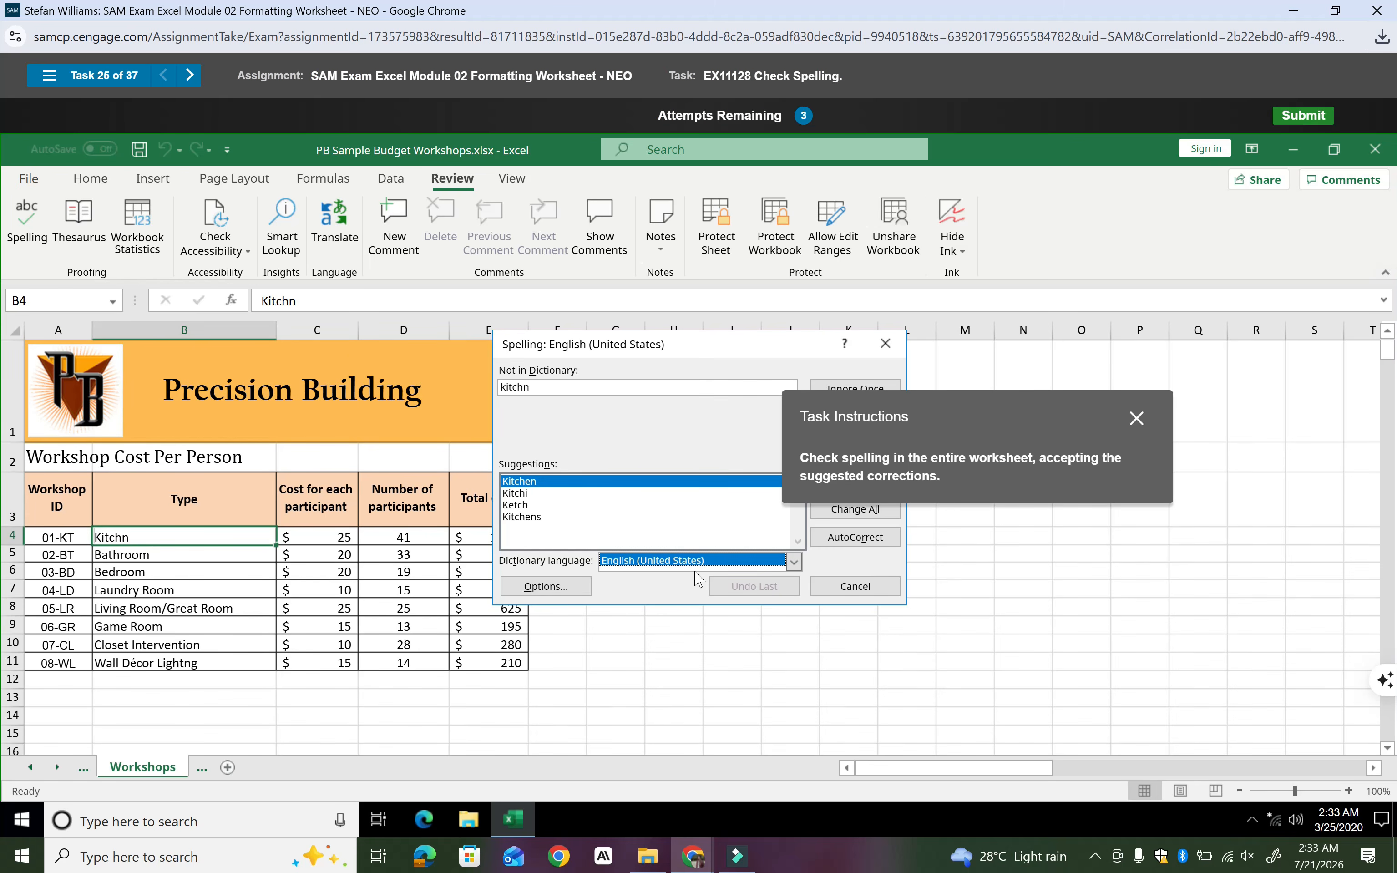
left_click_drag(846, 439, 1022, 580)
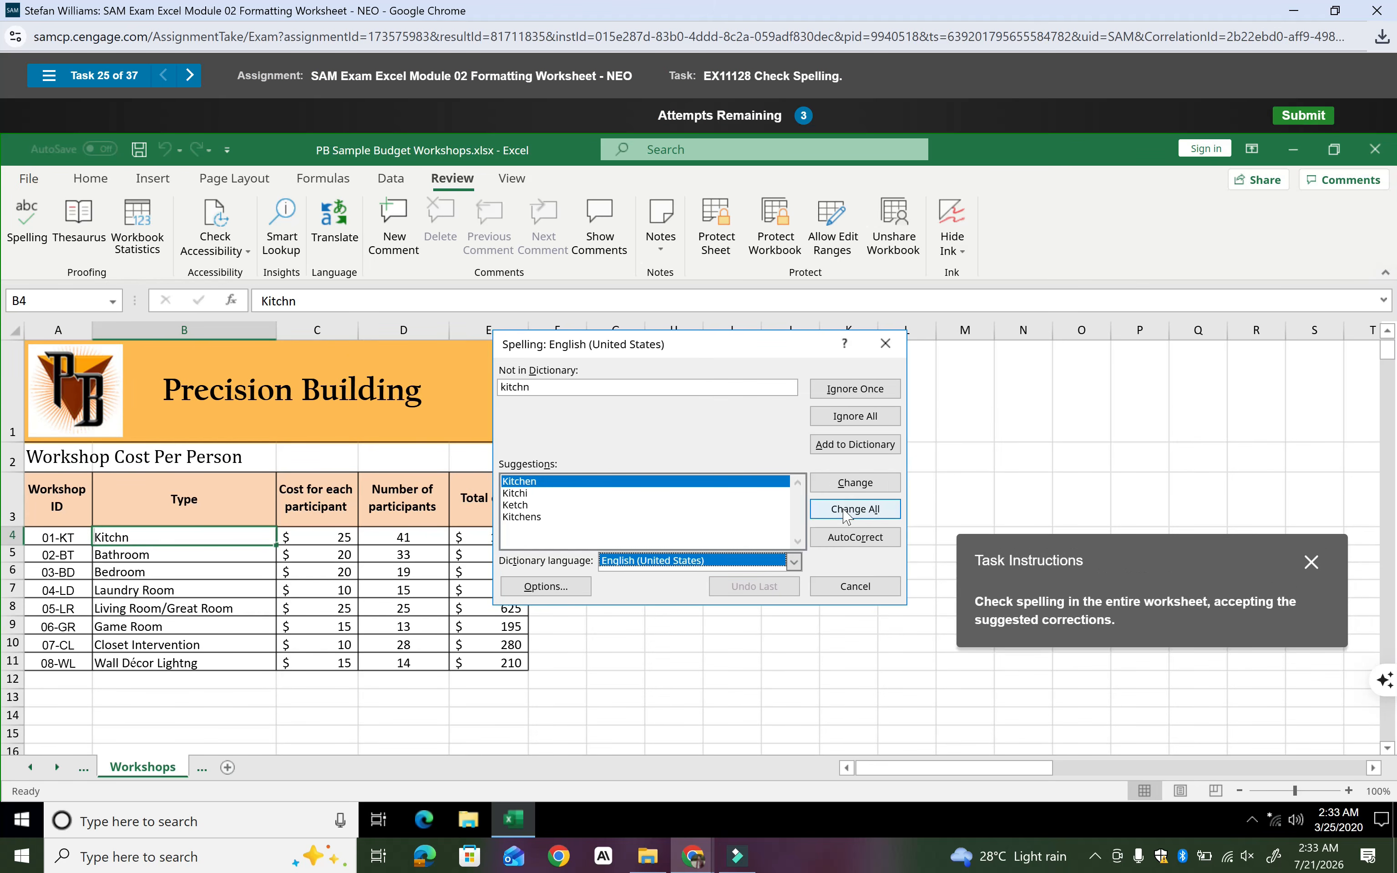
left_click(858, 518)
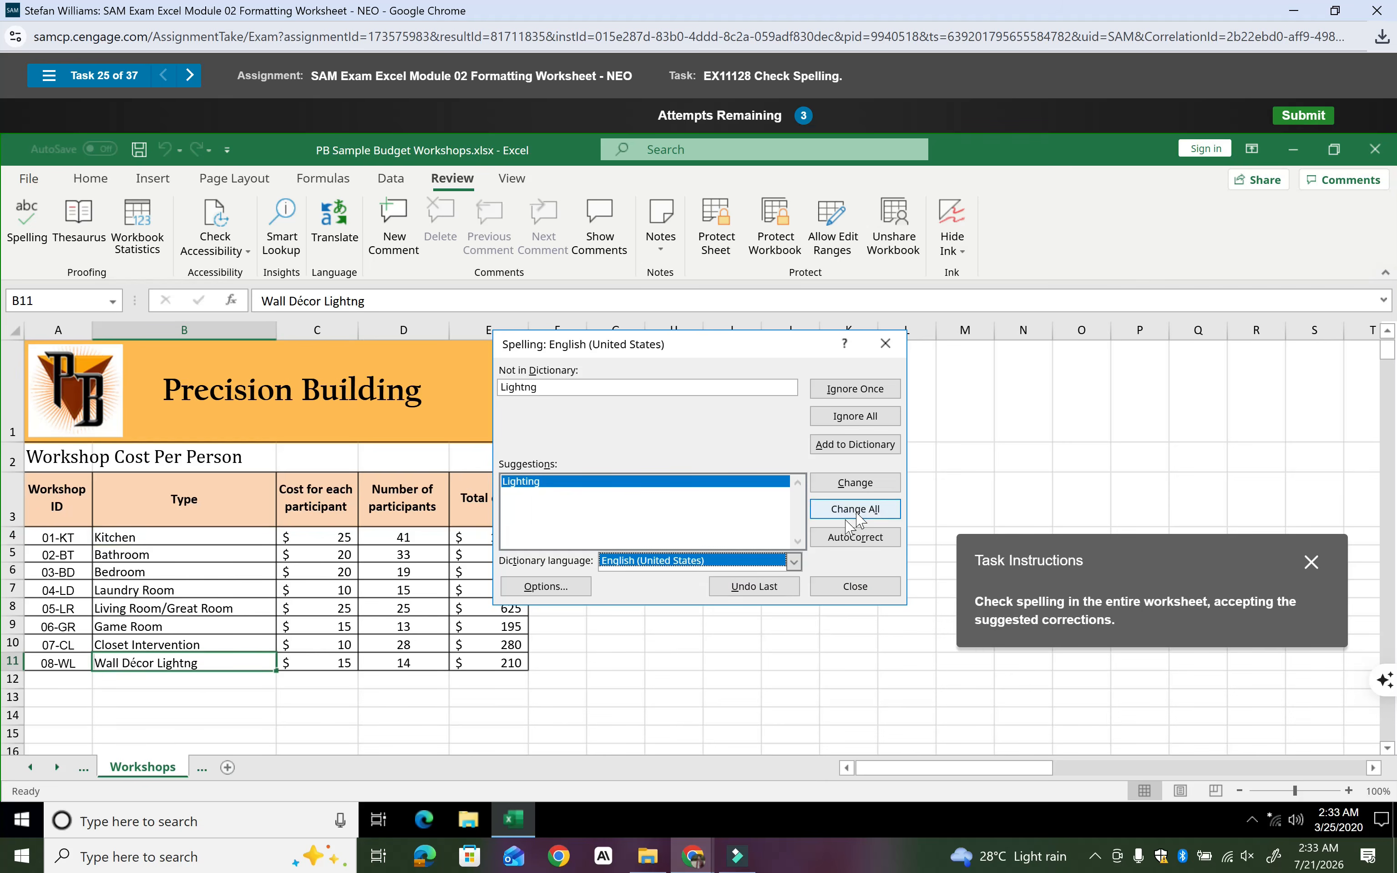
left_click(862, 587)
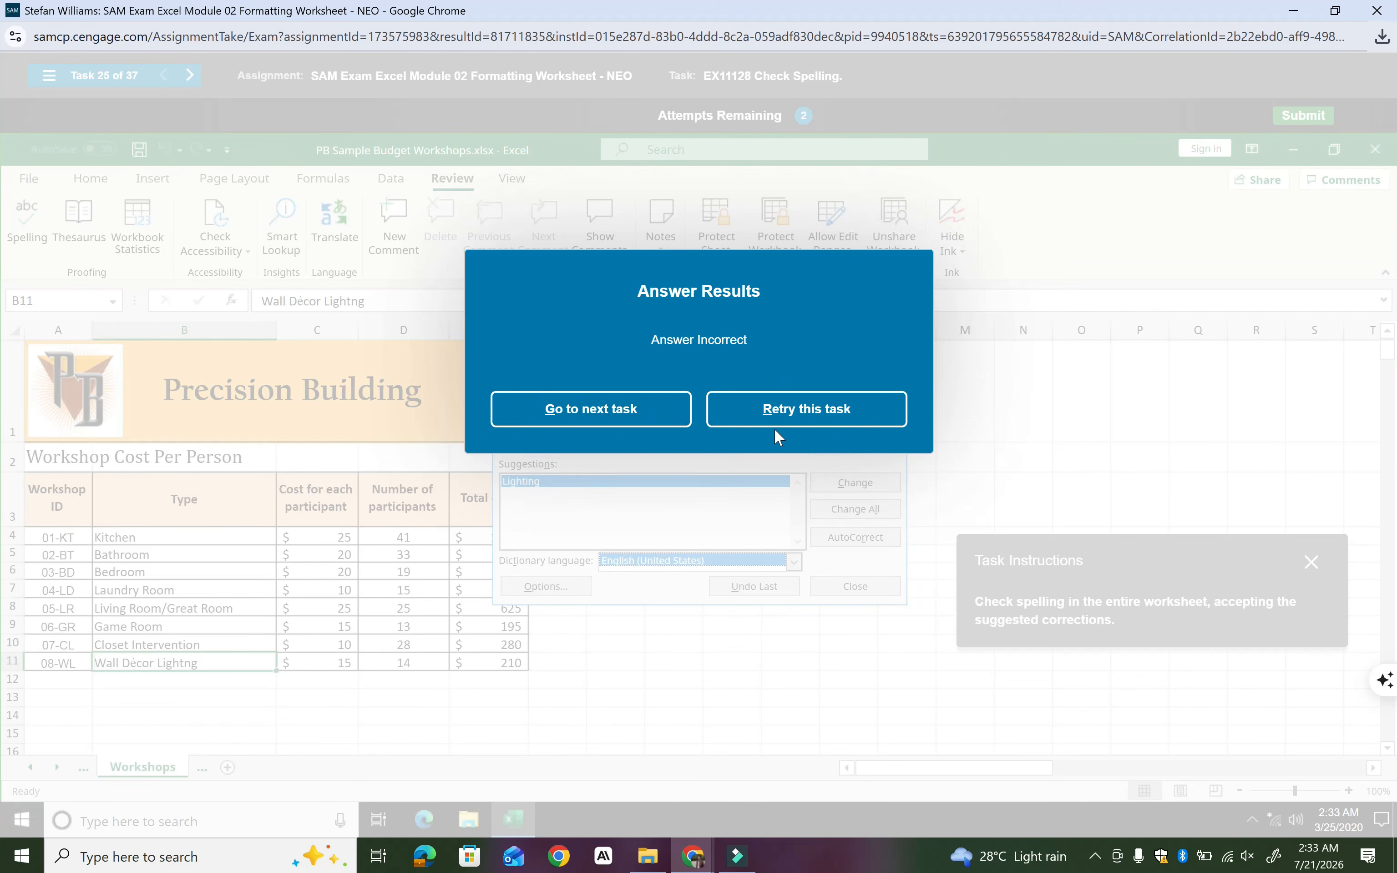
left_click(829, 414)
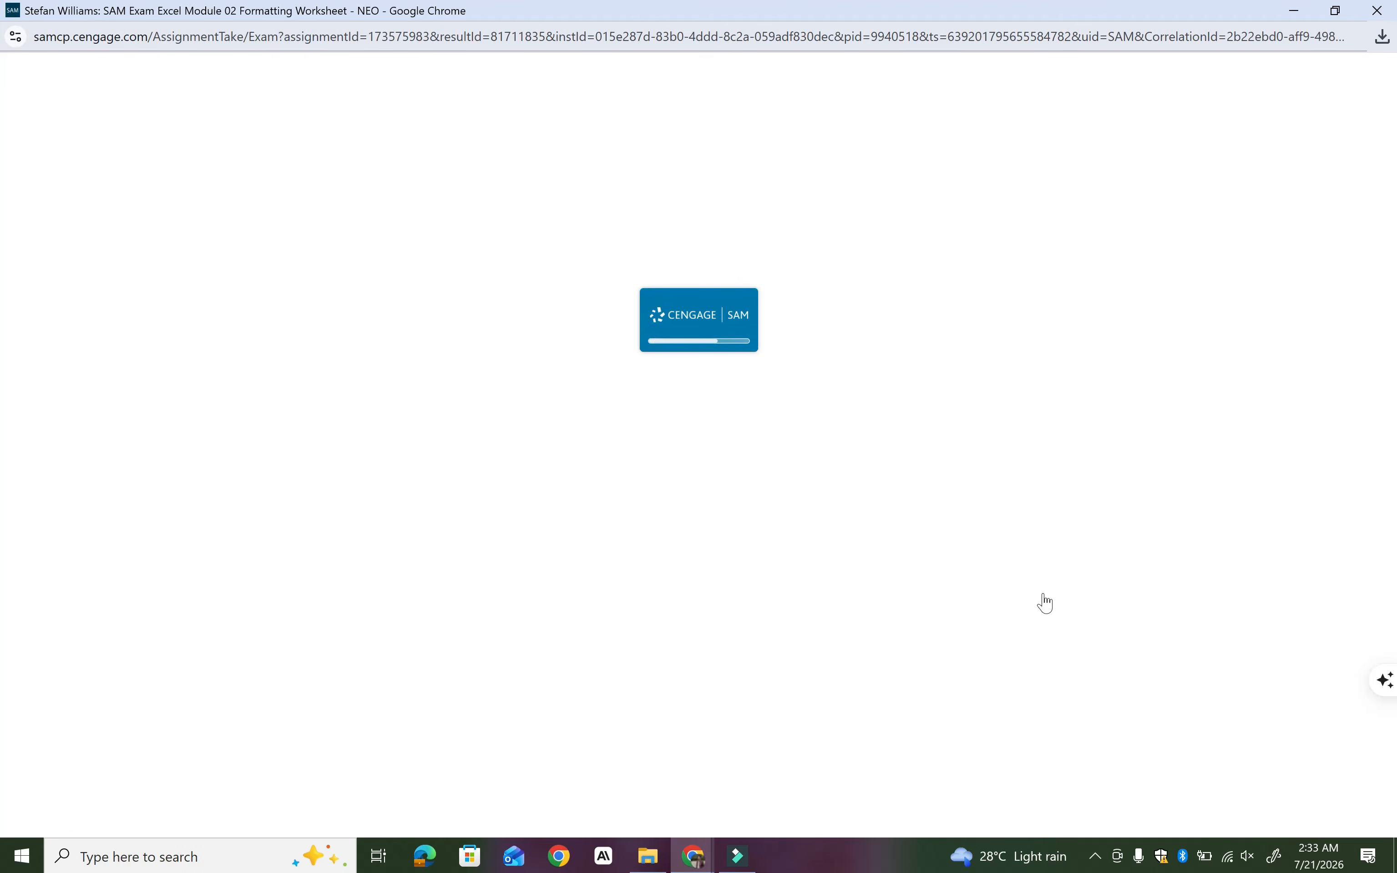
Spell-check the entire Workshops sheet, changing all Kitchn to Kitchen and Lightng to Lighting, and continue the check from the sheet's beginning
left_click_drag(1118, 736, 993, 396)
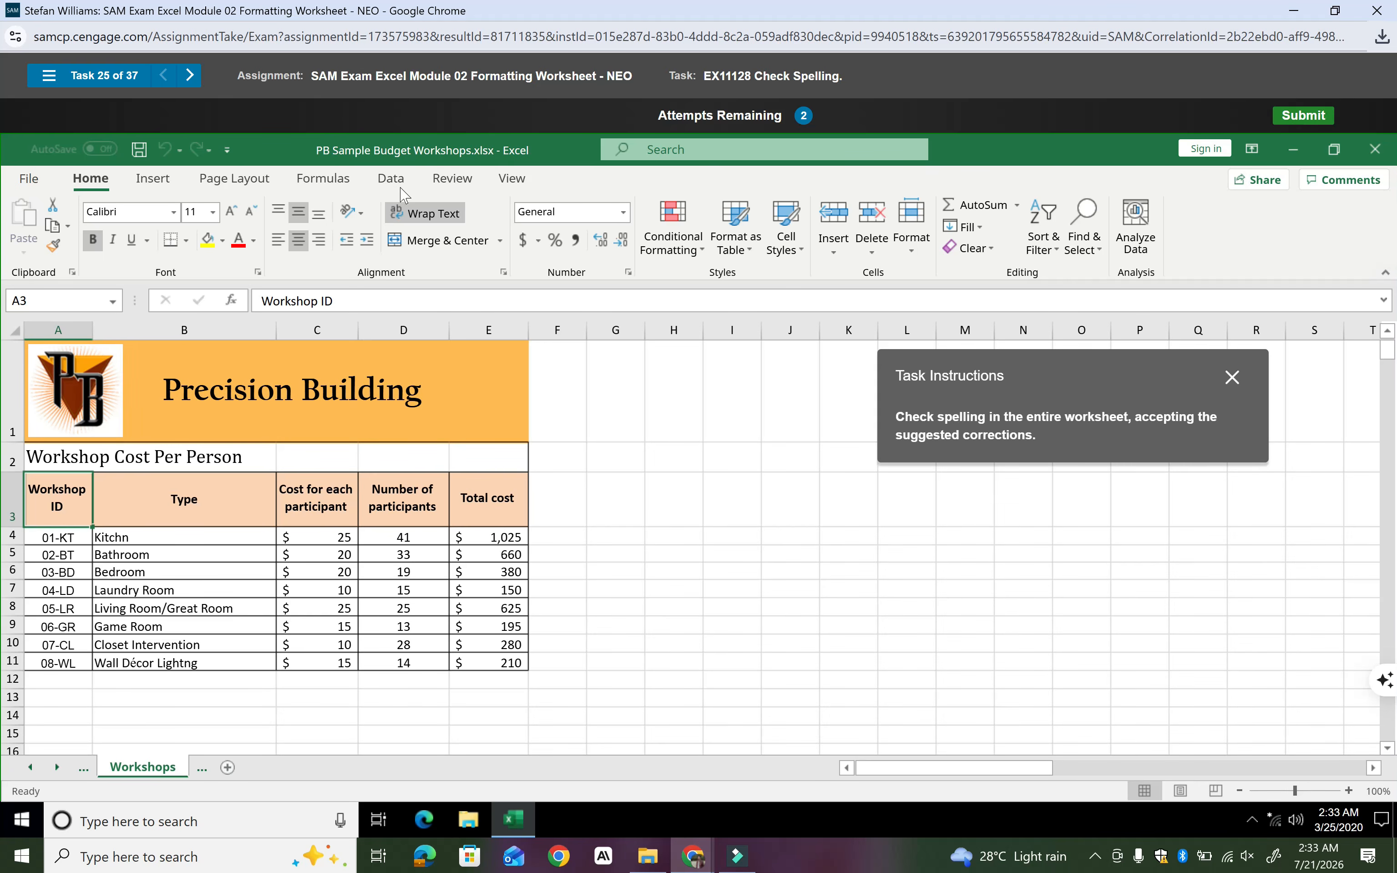
left_click(438, 186)
left_click(26, 226)
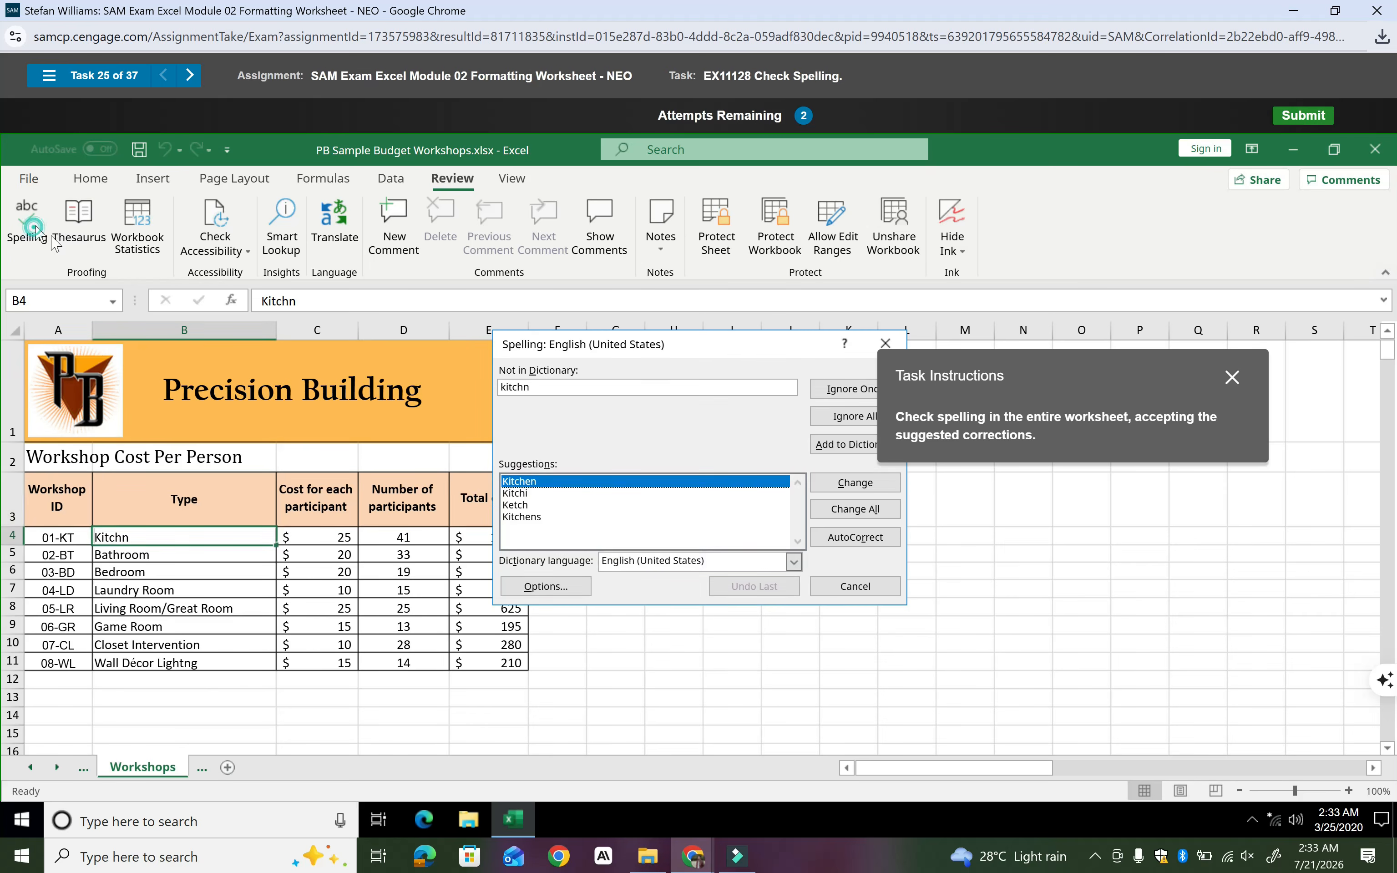
left_click(851, 511)
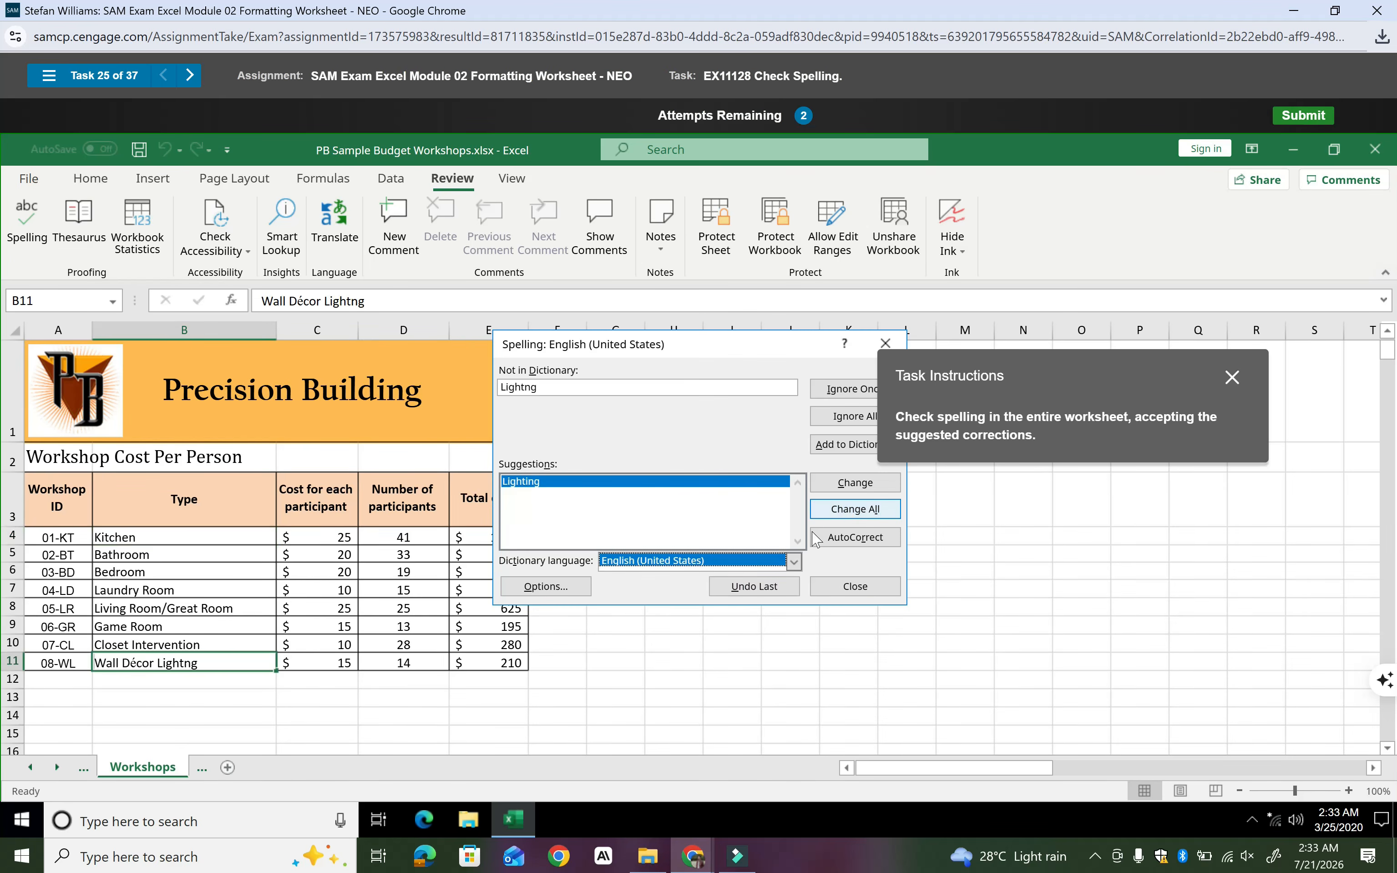
left_click(852, 511)
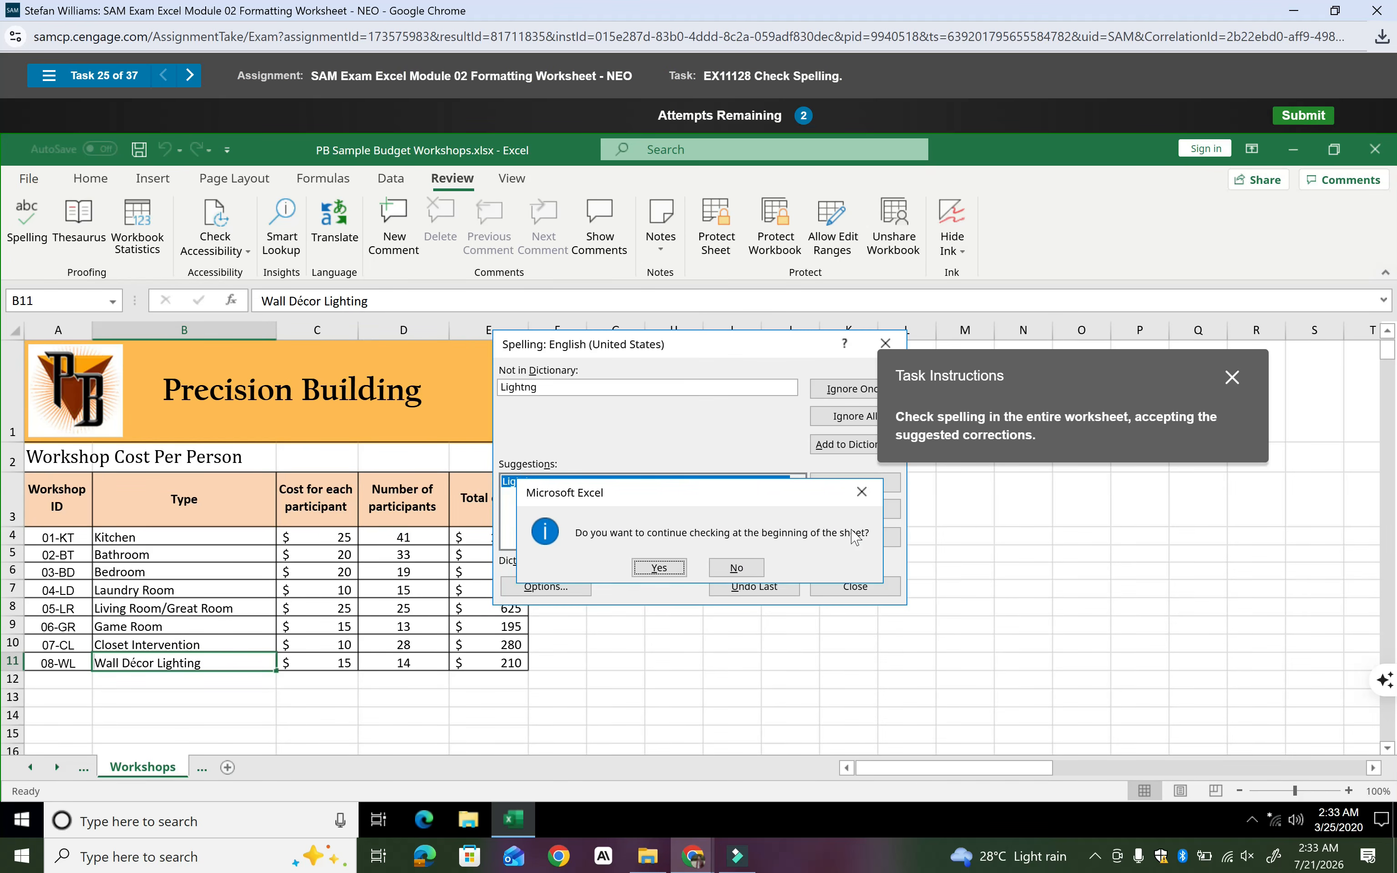
left_click(664, 575)
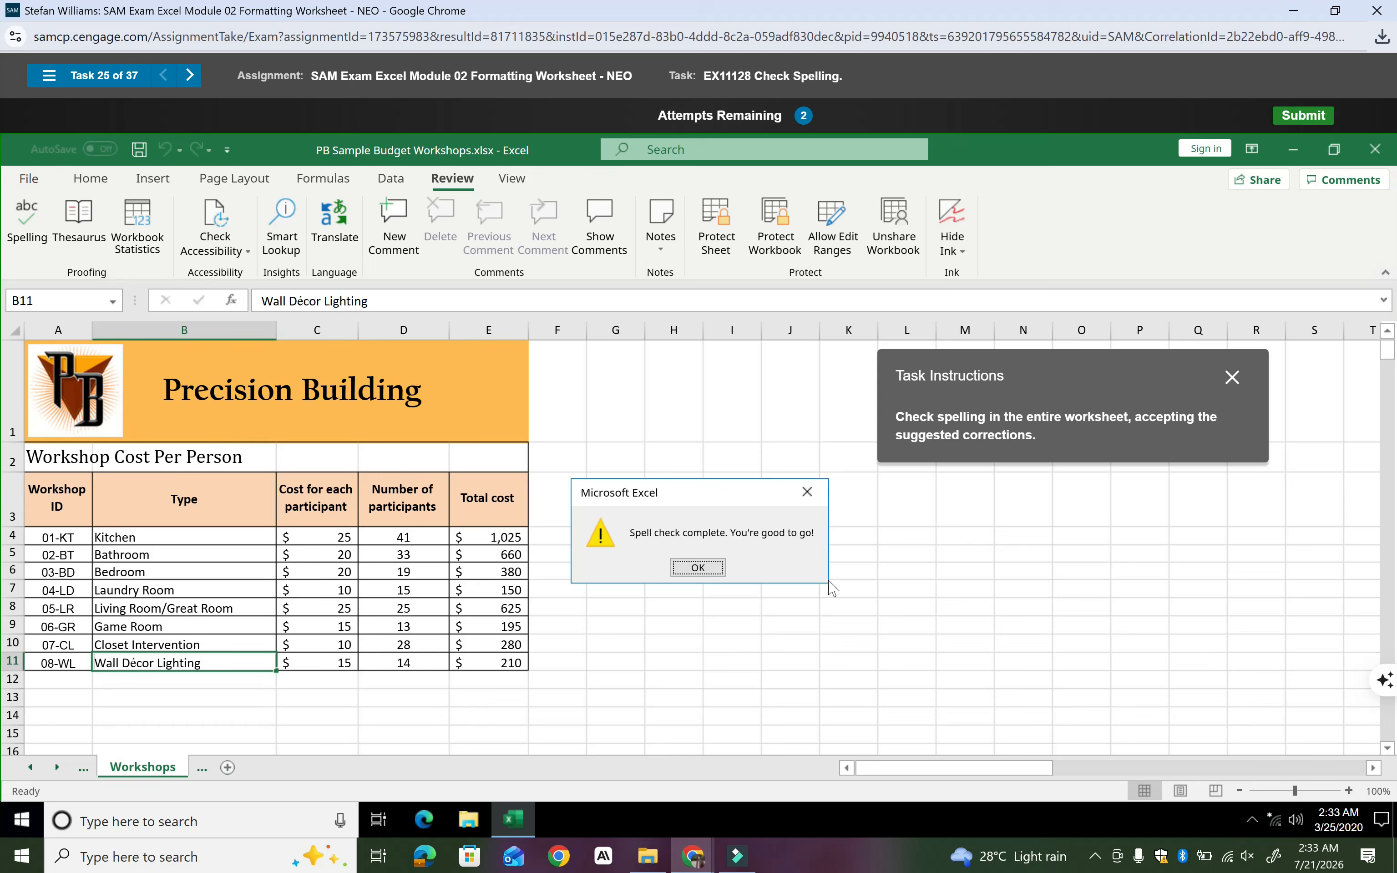
left_click(698, 571)
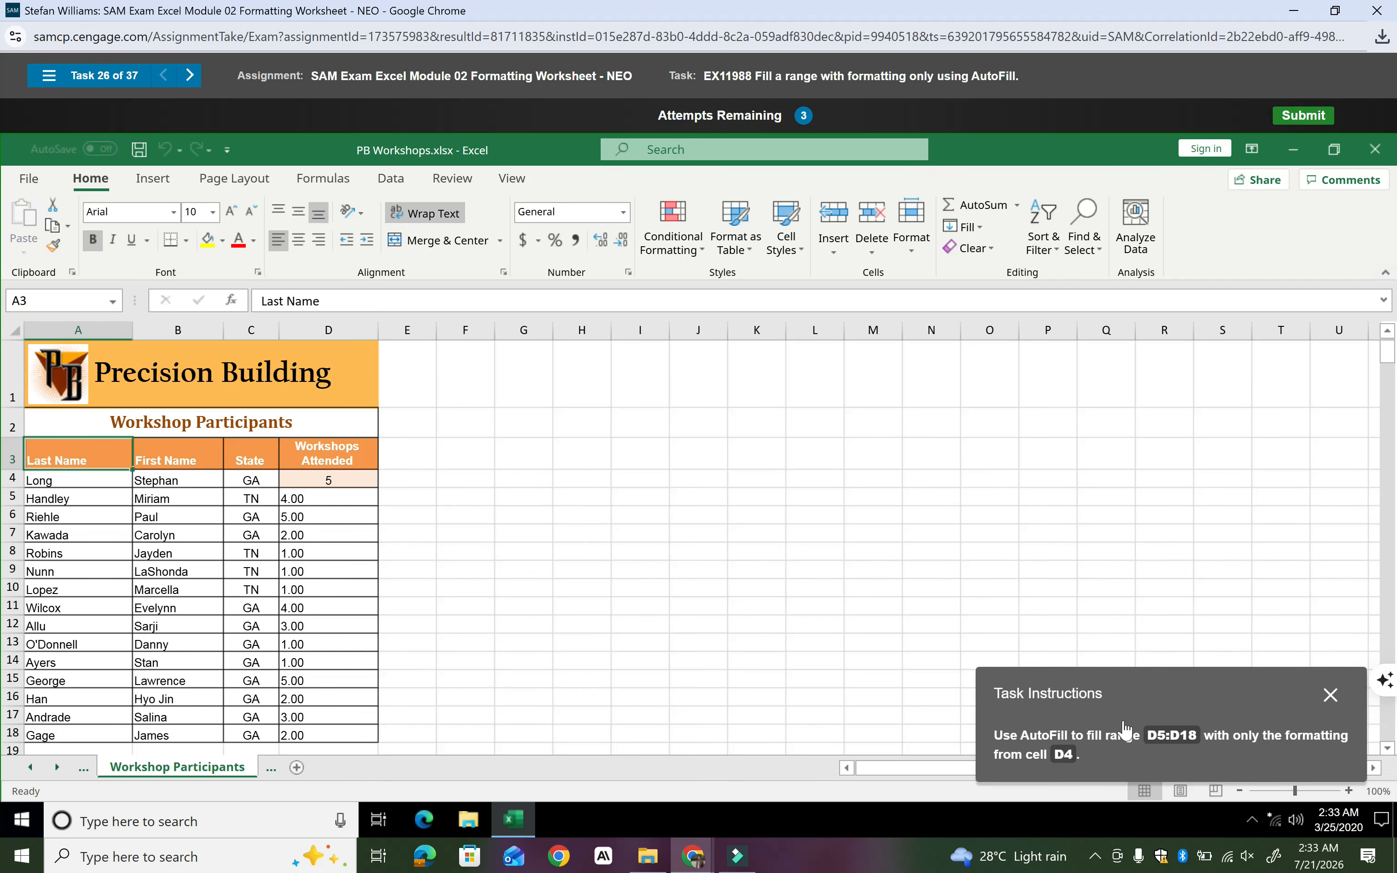
AutoFill the range D5:D18 from cell D4 with the Fill Formatting Only option
left_click_drag(1158, 762, 986, 434)
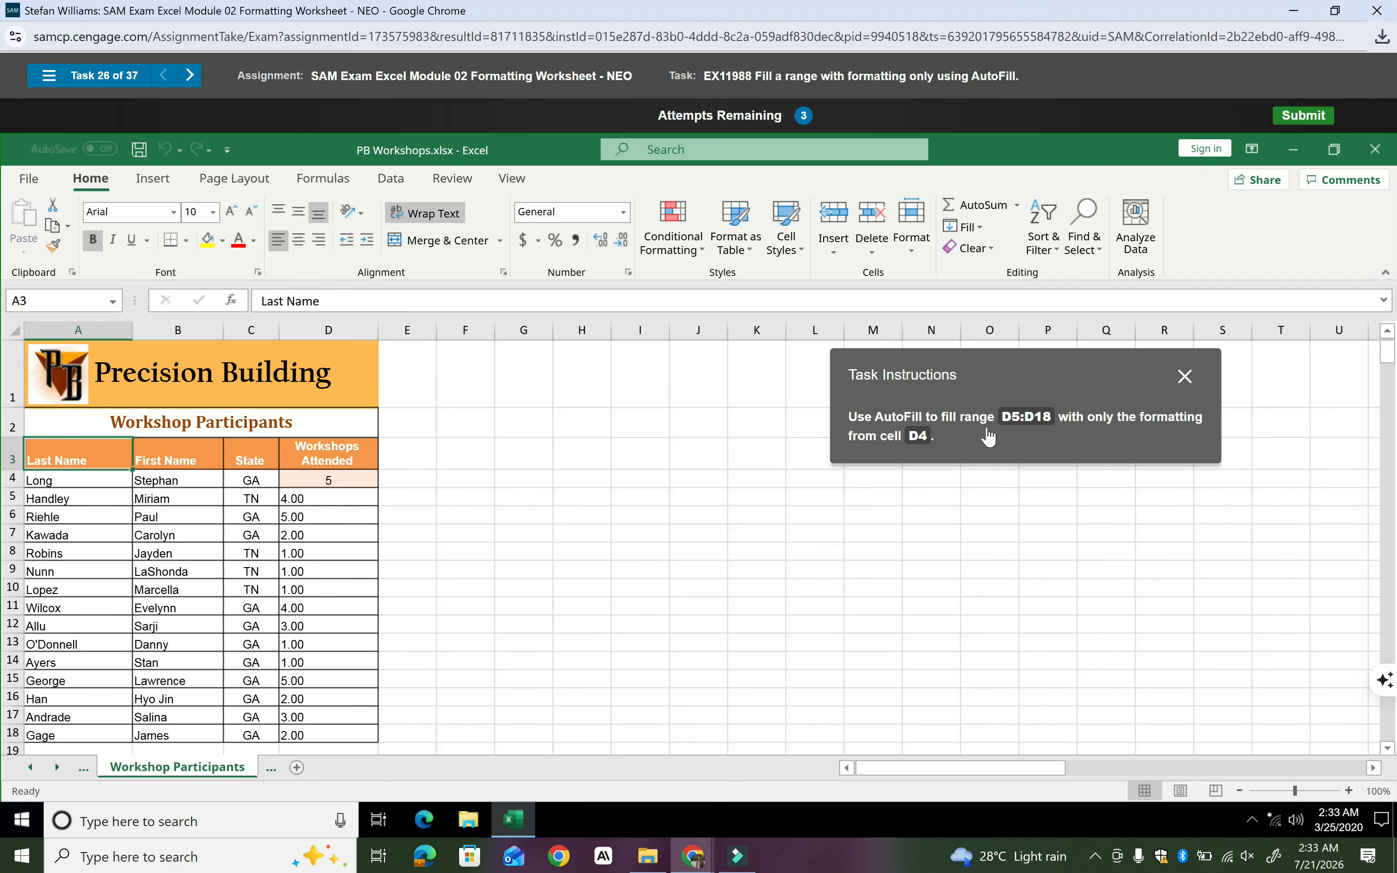
left_click(340, 483)
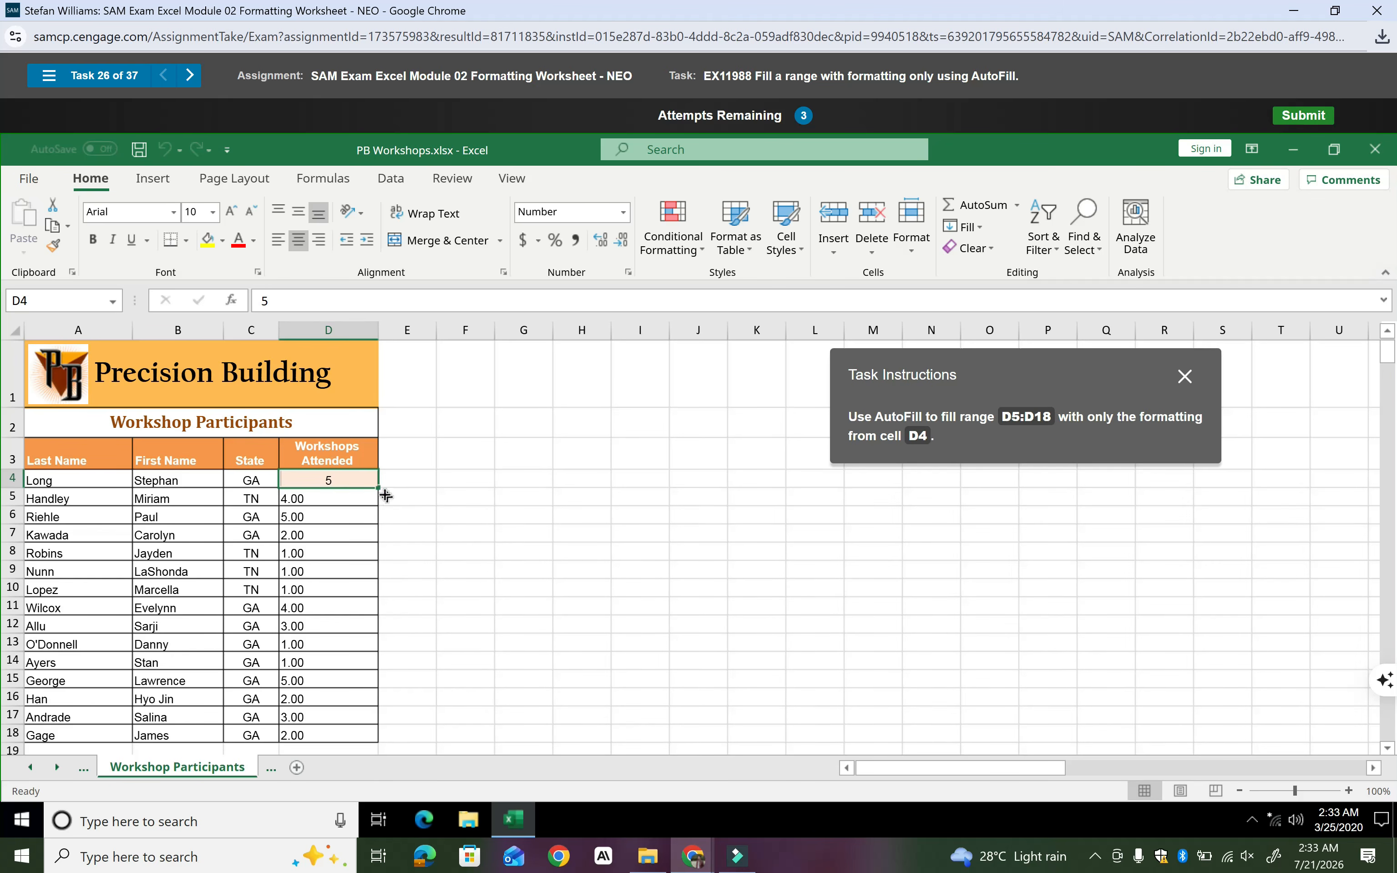
left_click_drag(379, 489, 370, 740)
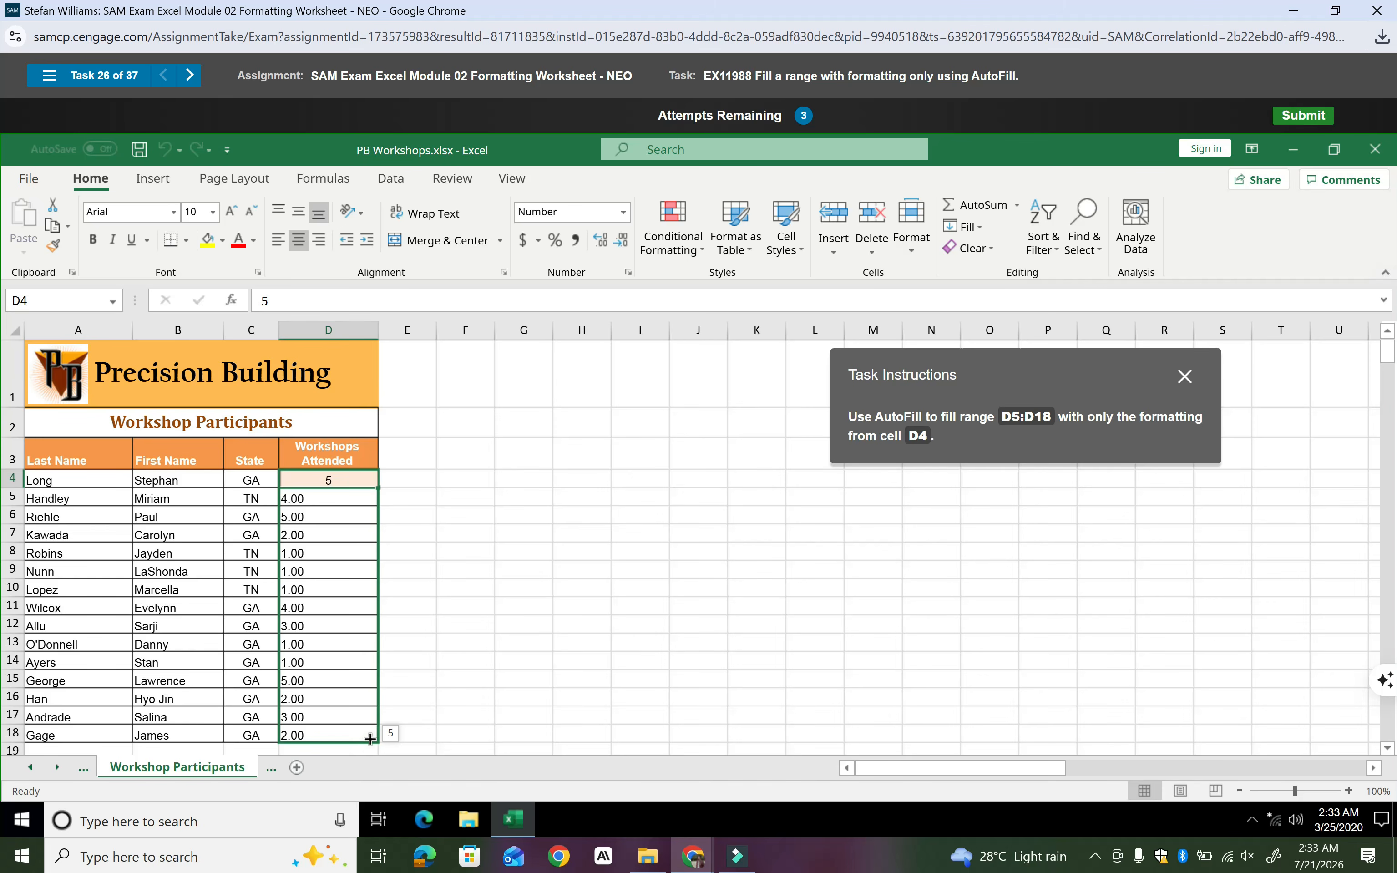
left_click_drag(372, 744, 374, 740)
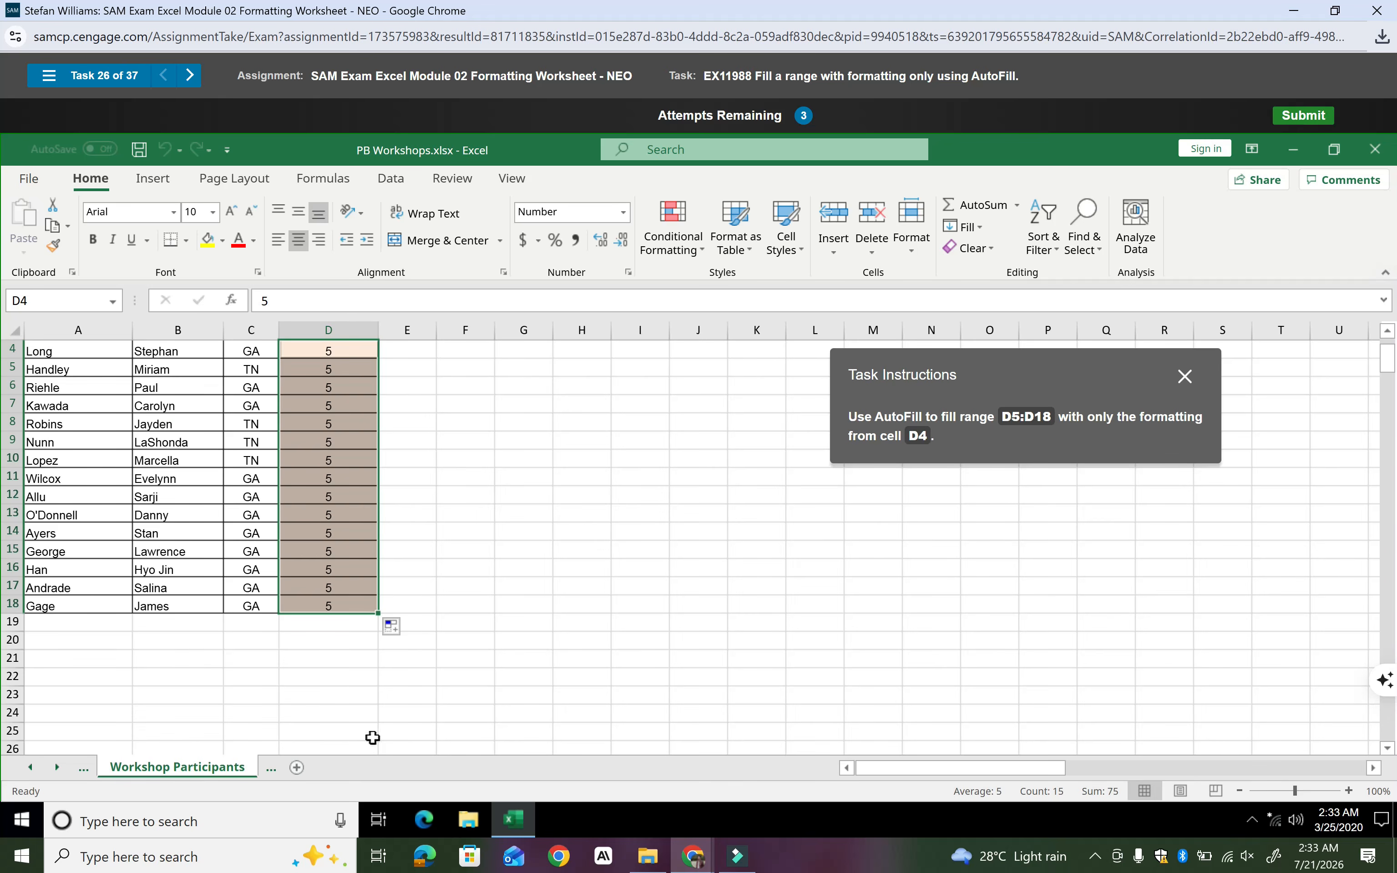
left_click(393, 630)
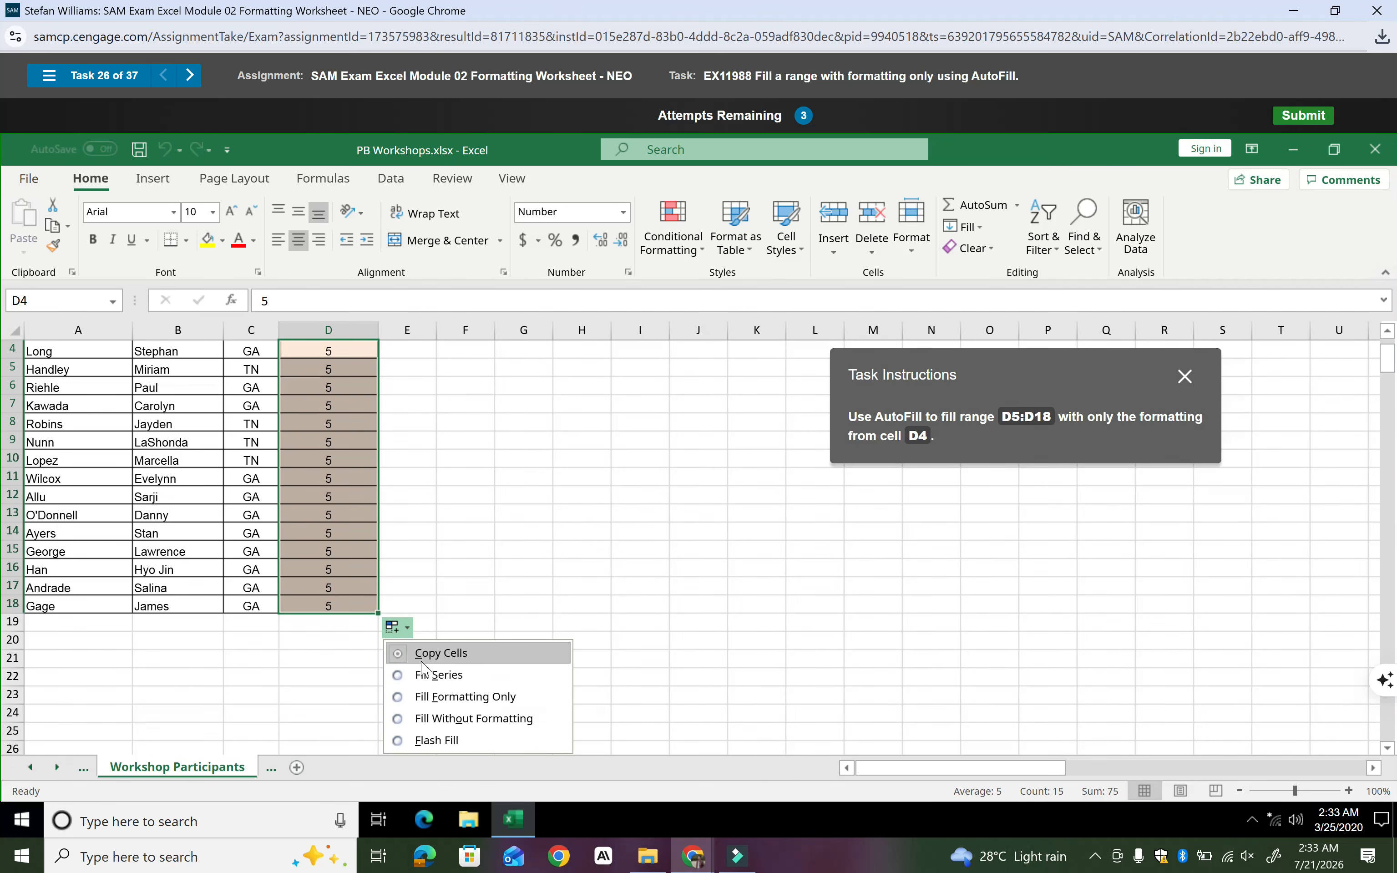
left_click(404, 698)
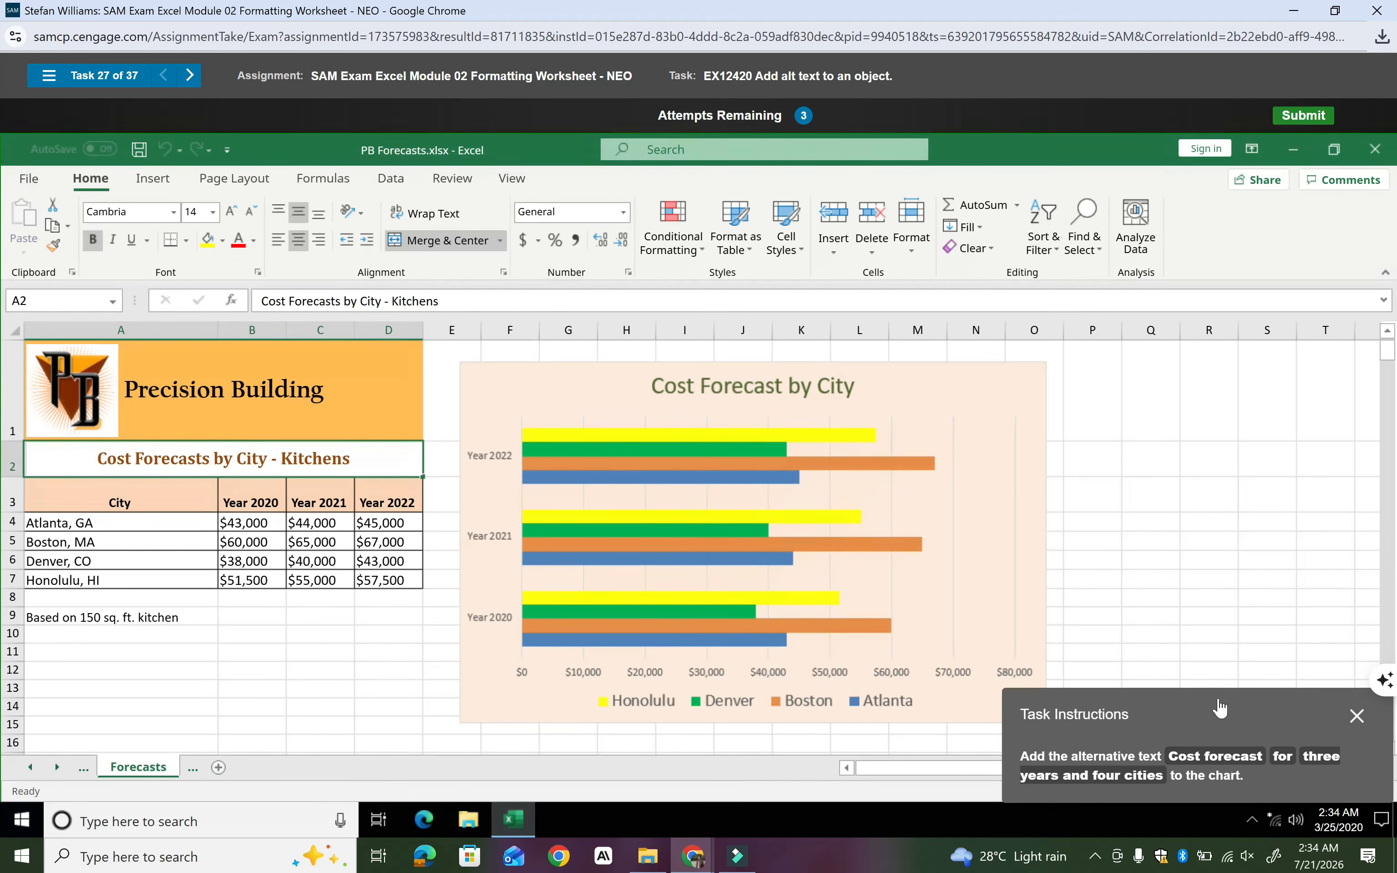
Add the alternative text "Cost forecast for three years and four cities" to the Cost Forecast by City chart
left_click(944, 387)
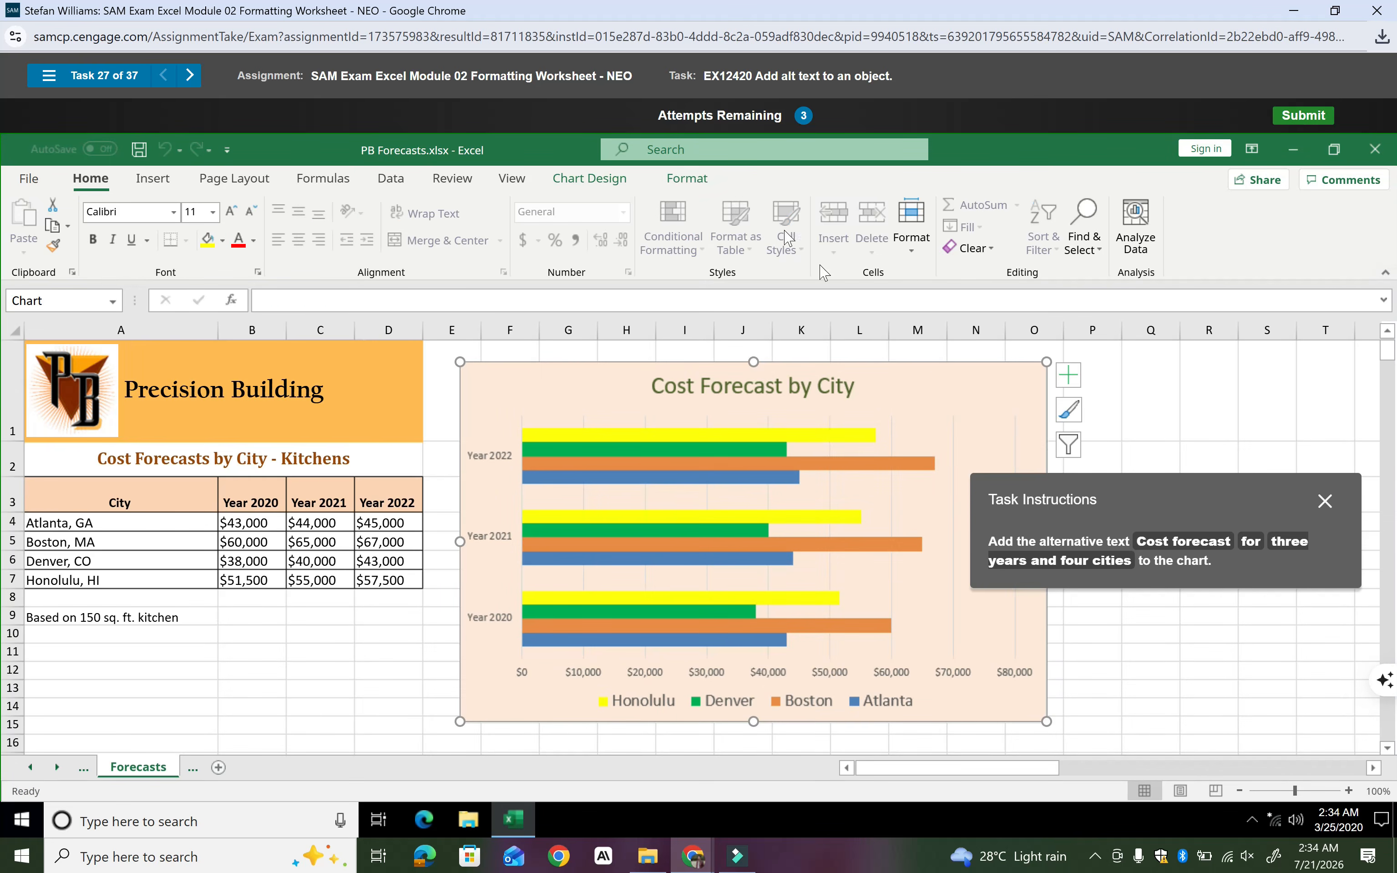
left_click(607, 180)
left_click(687, 179)
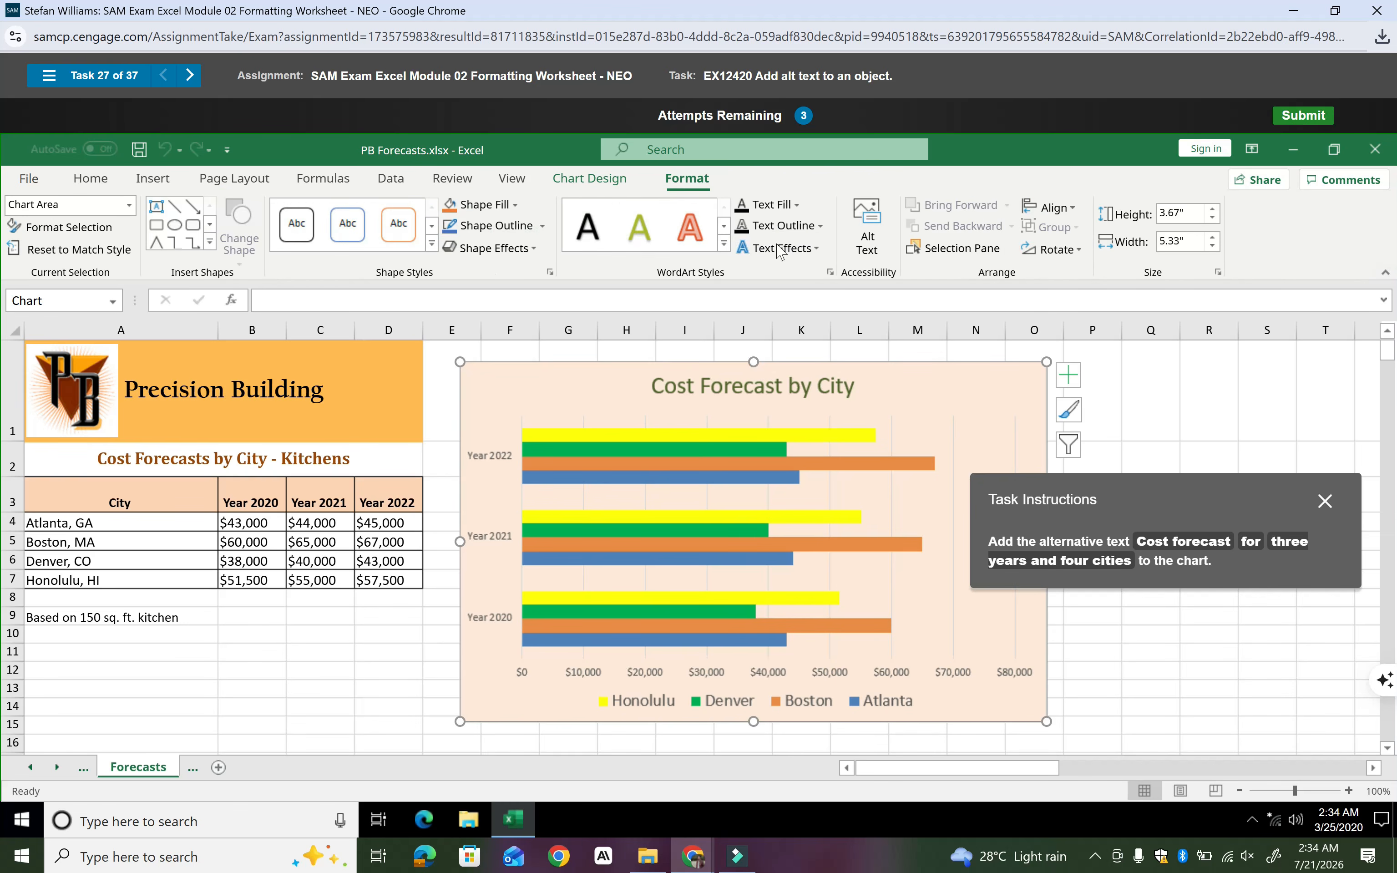
left_click(867, 228)
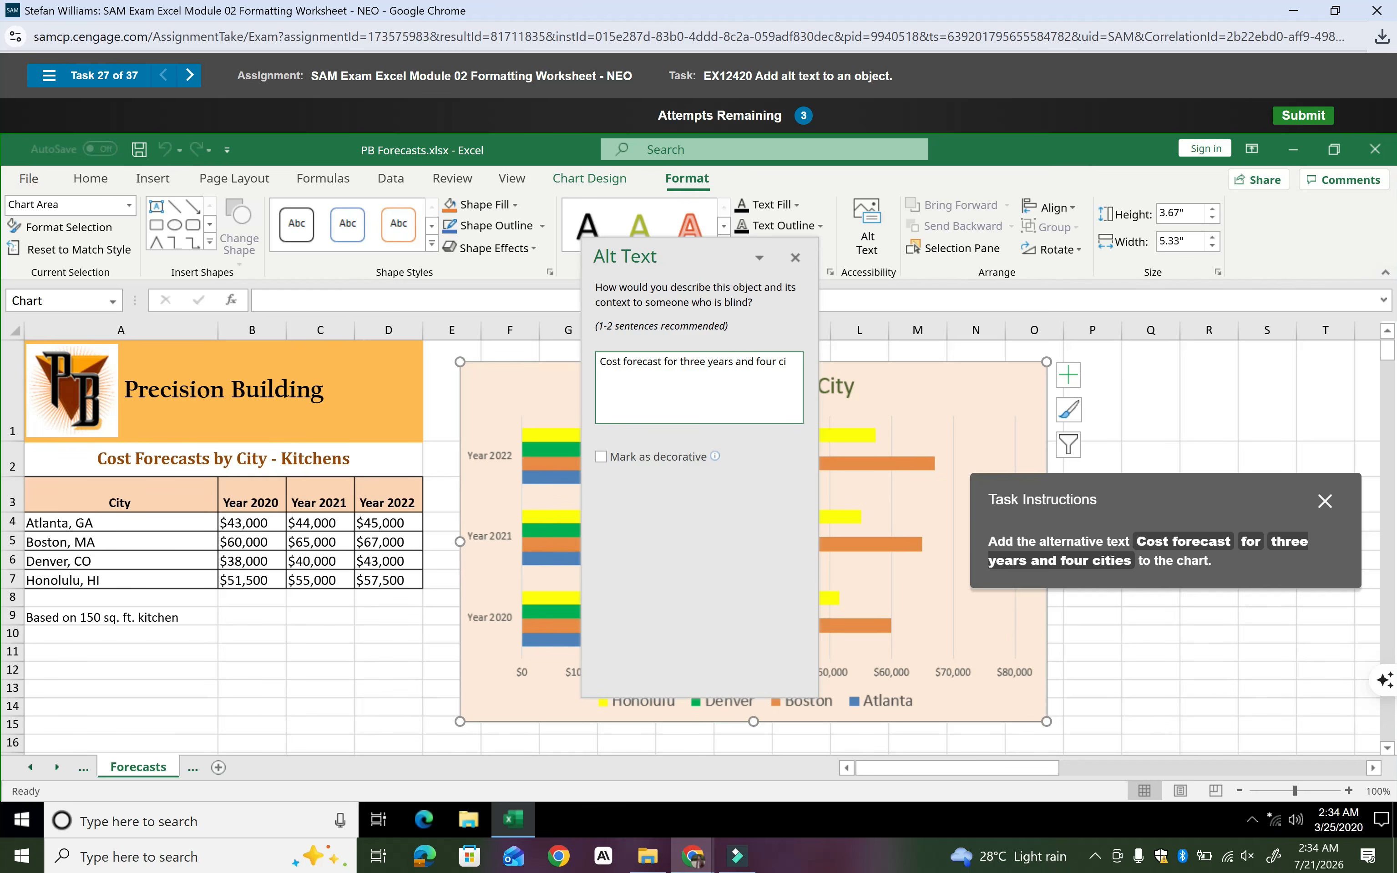
type("es")
left_click(796, 257)
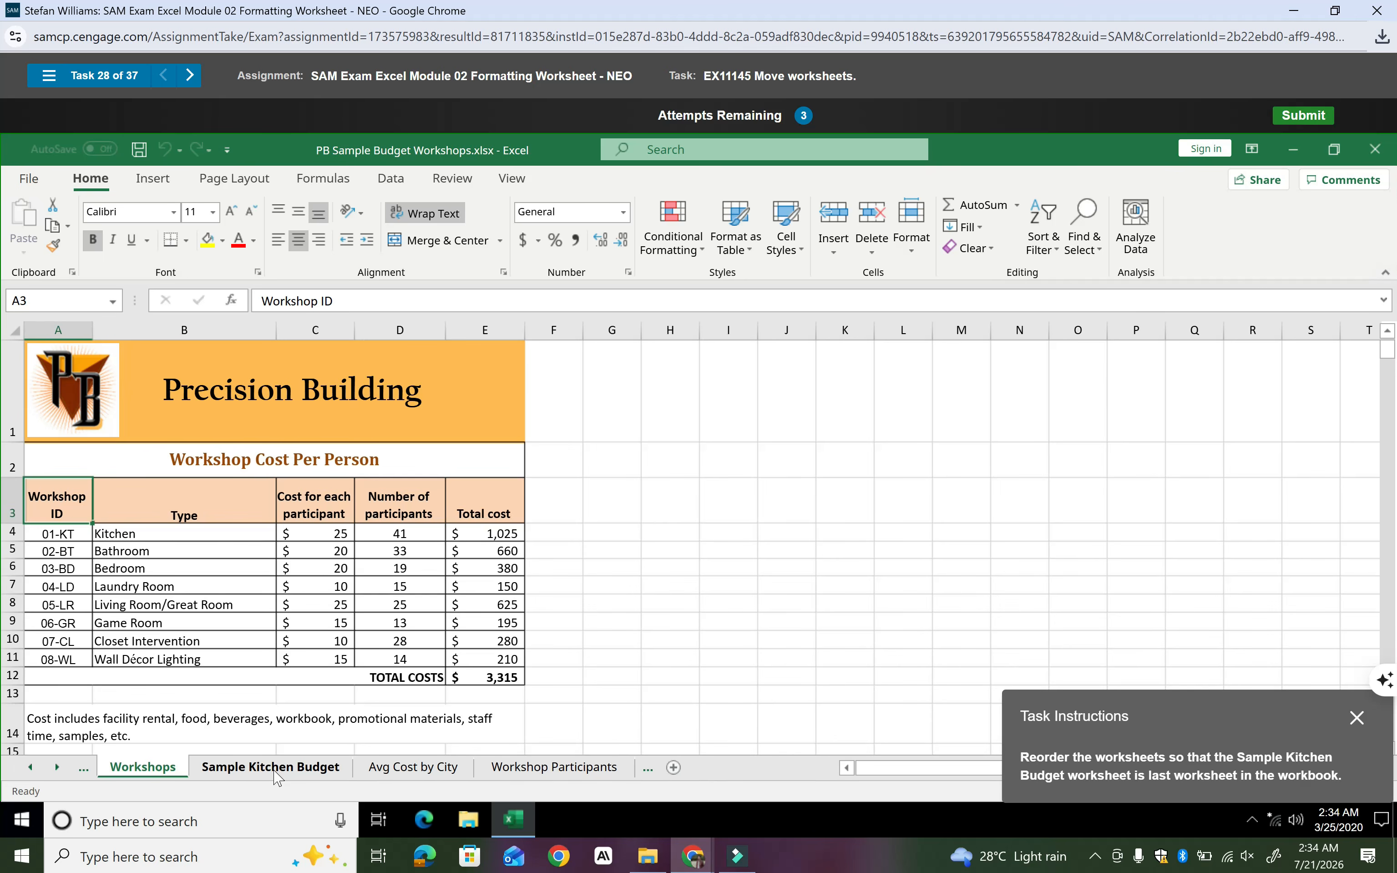
Move the Sample Kitchen Budget worksheet to the last position in the workbook
left_click_drag(278, 777, 662, 771)
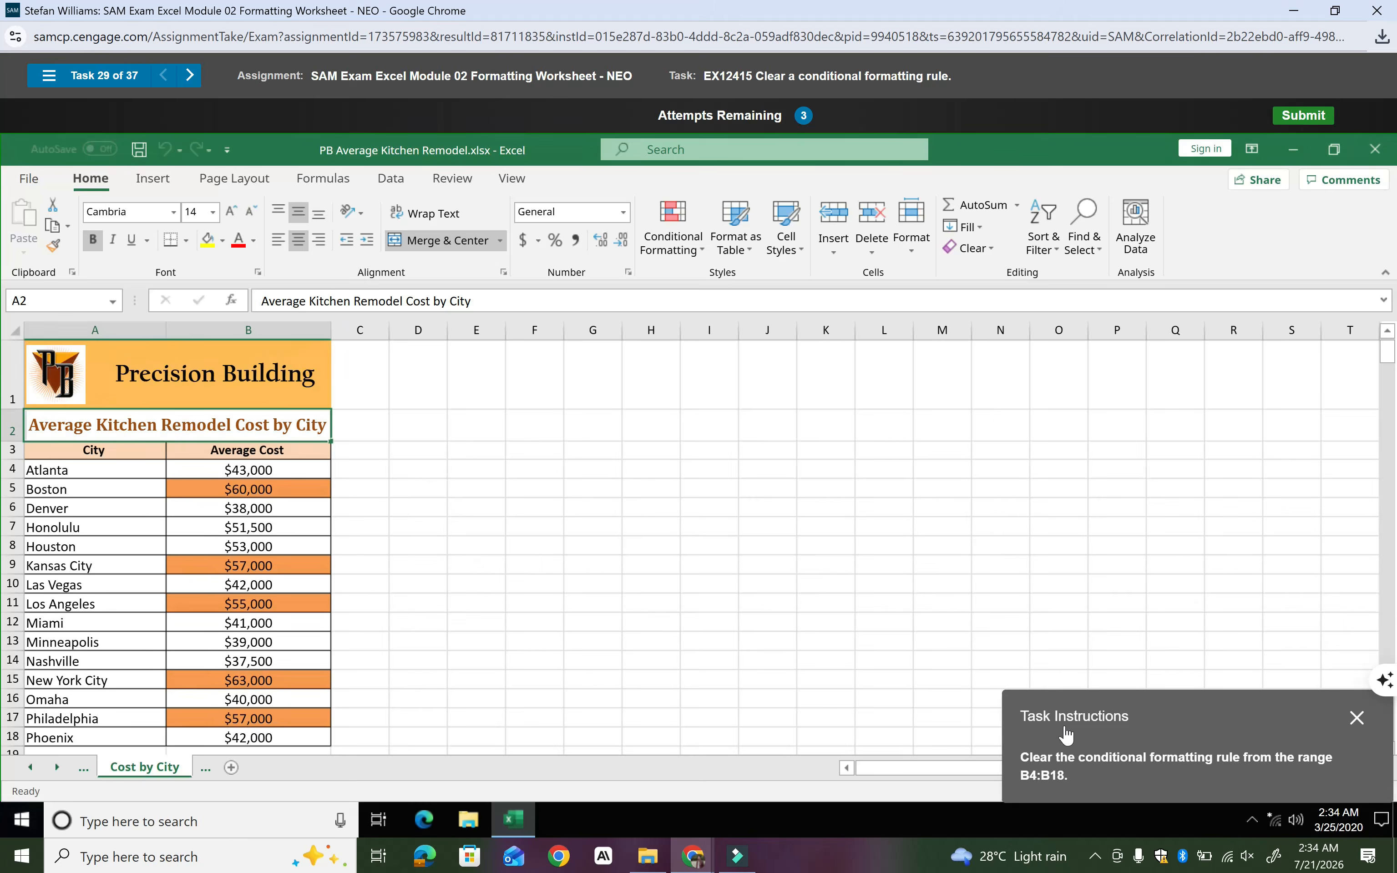
Clear the conditional formatting rules from the selected range B4:B18 on the Cost by City sheet
left_click_drag(1066, 735, 857, 471)
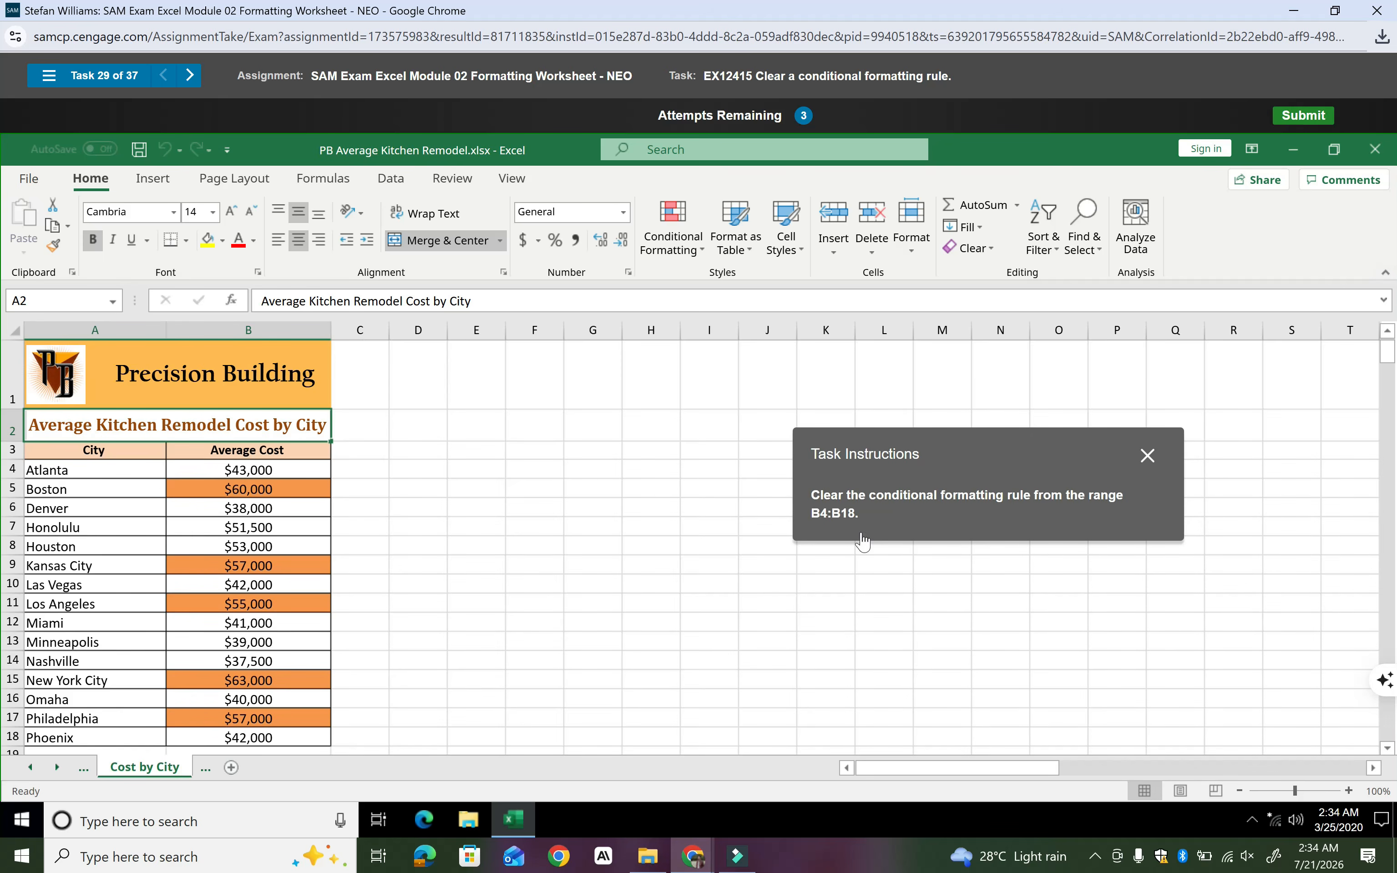
left_click_drag(237, 468, 248, 734)
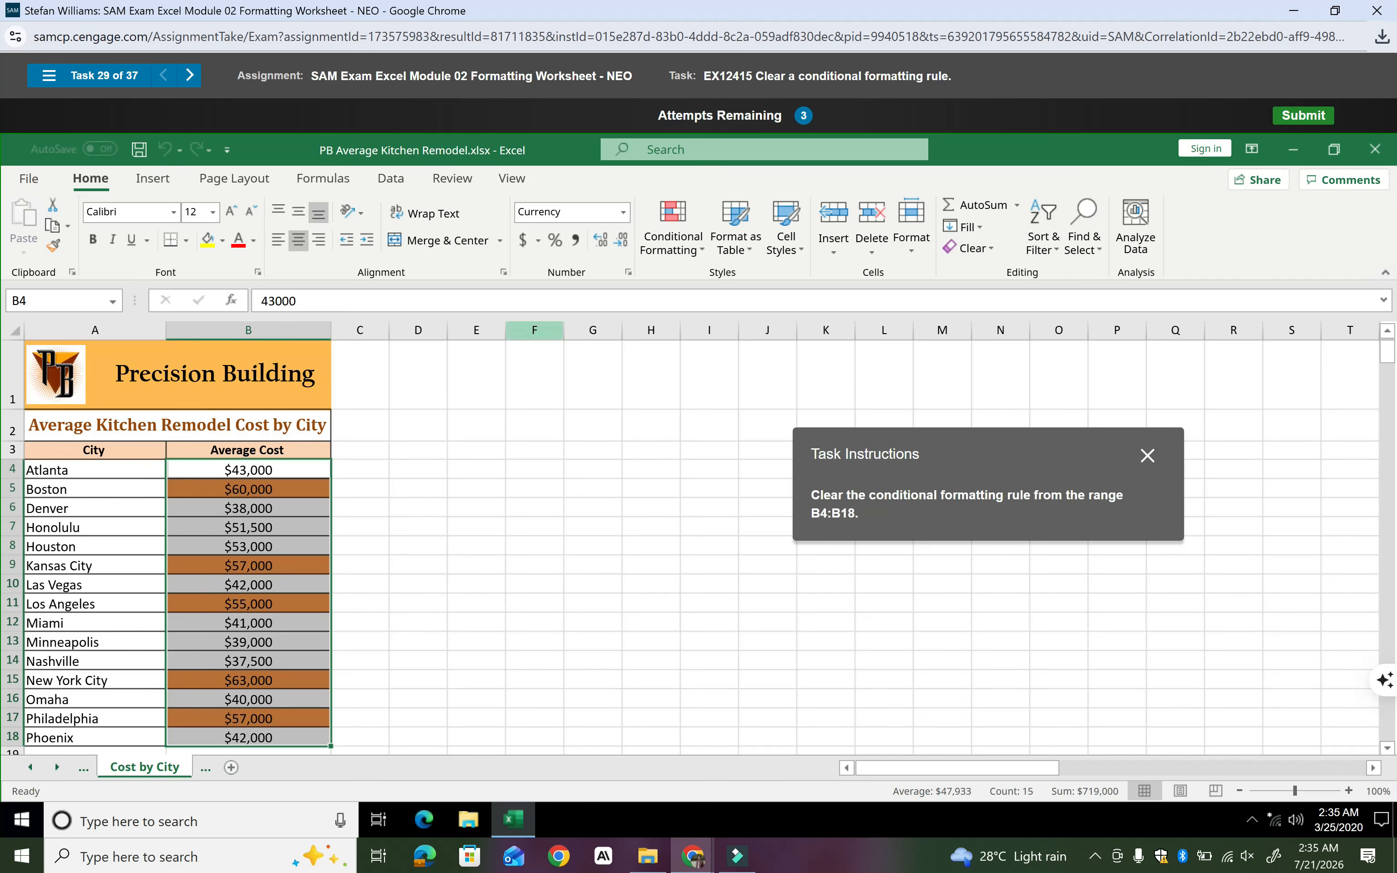
left_click(690, 257)
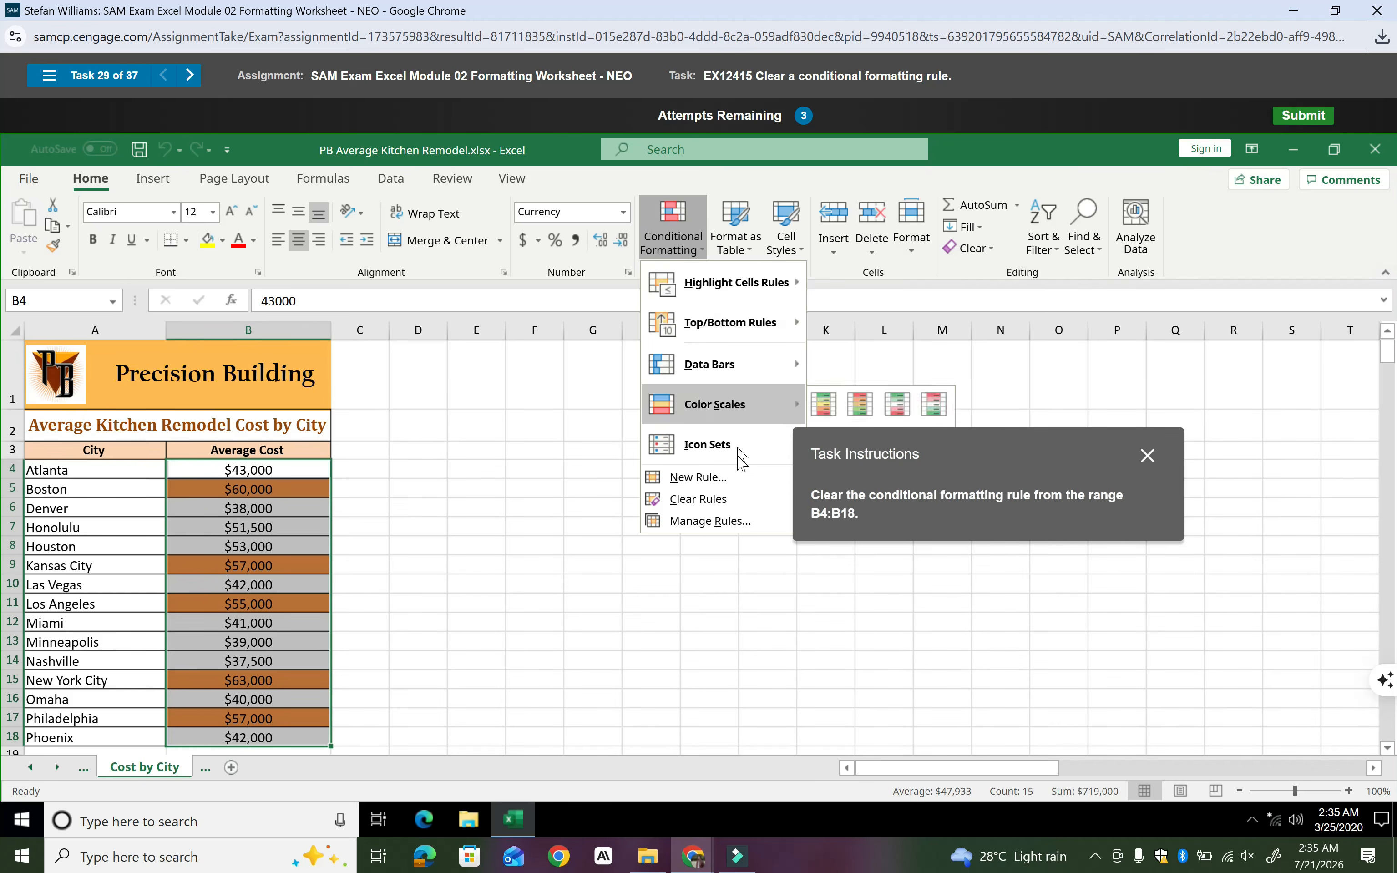
mouse_move(711, 501)
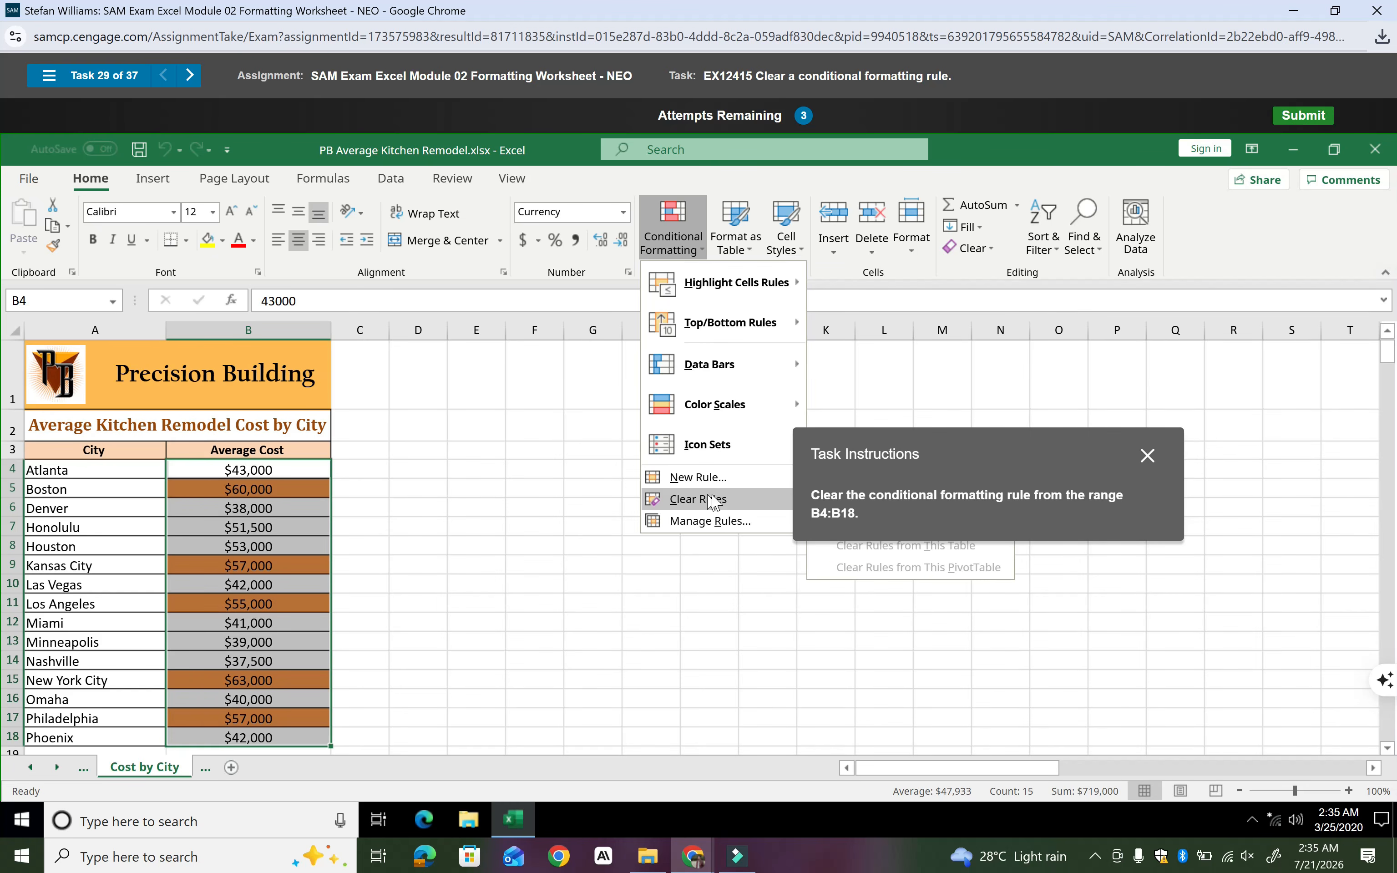
left_click_drag(849, 458, 993, 670)
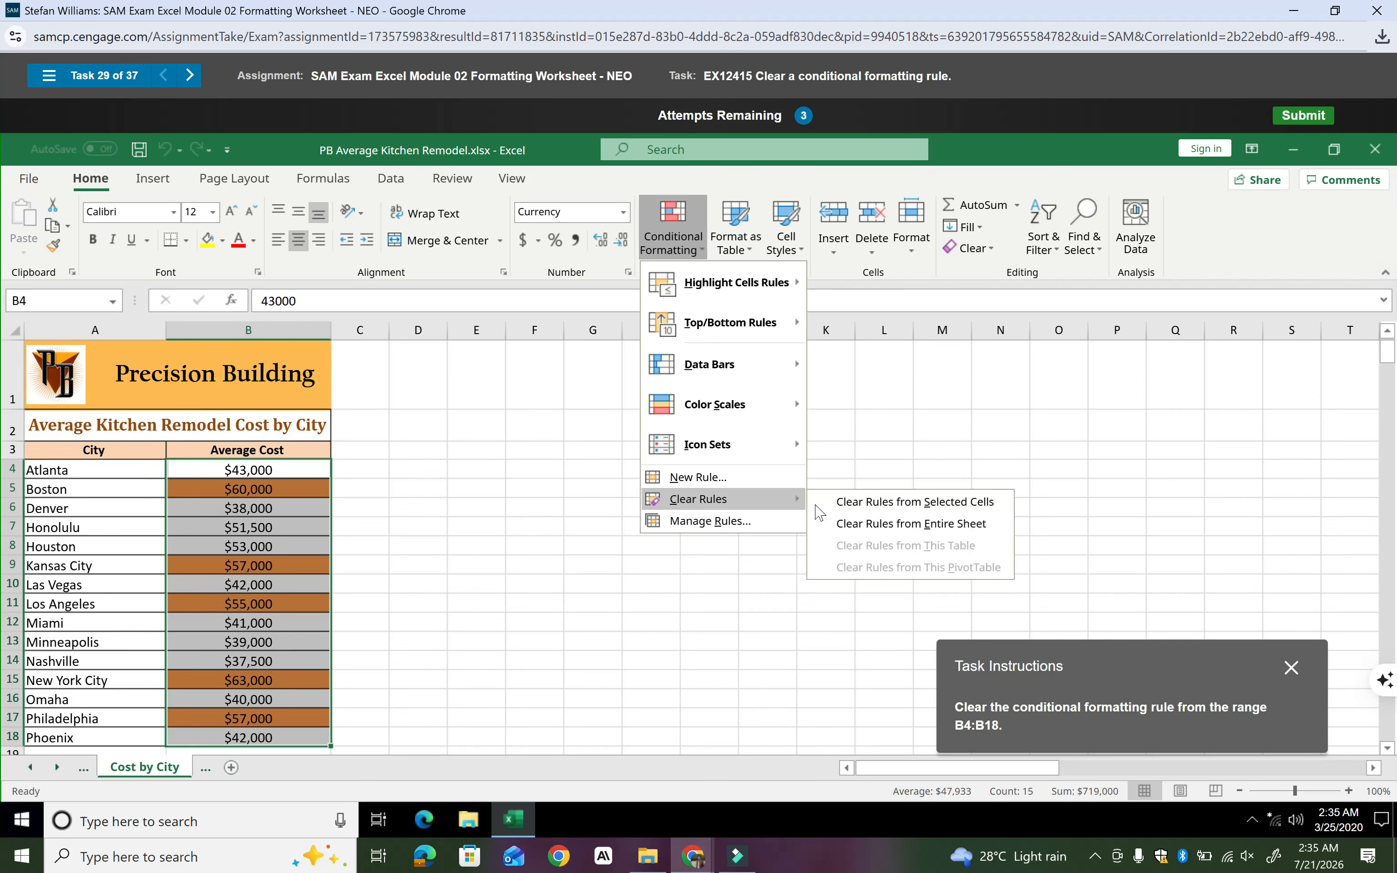
left_click(892, 507)
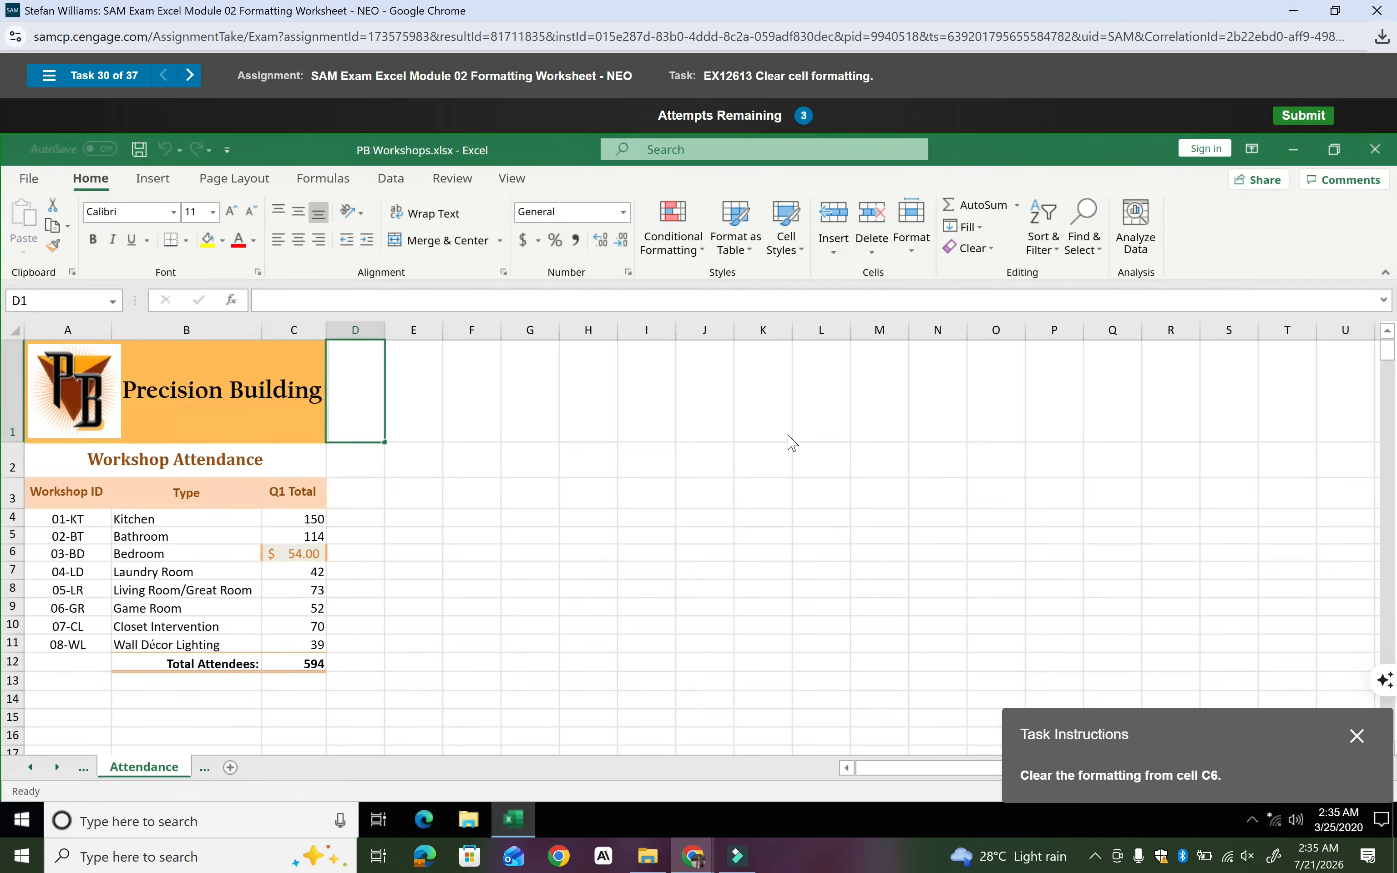
Clear only the formatting from cell C6, the Bedroom Q1 total on the Attendance sheet
left_click_drag(1096, 752, 950, 480)
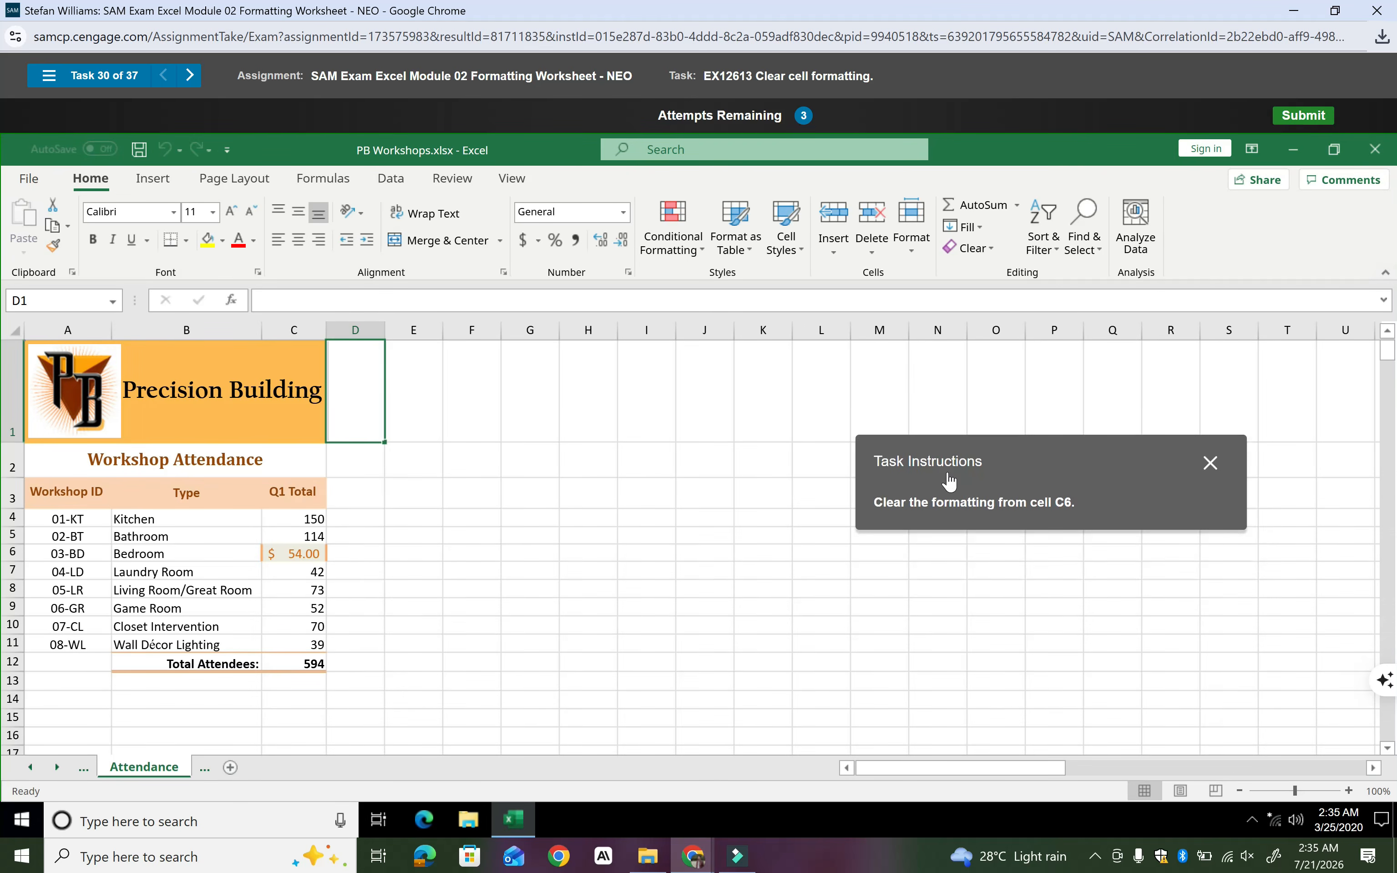
left_click(296, 555)
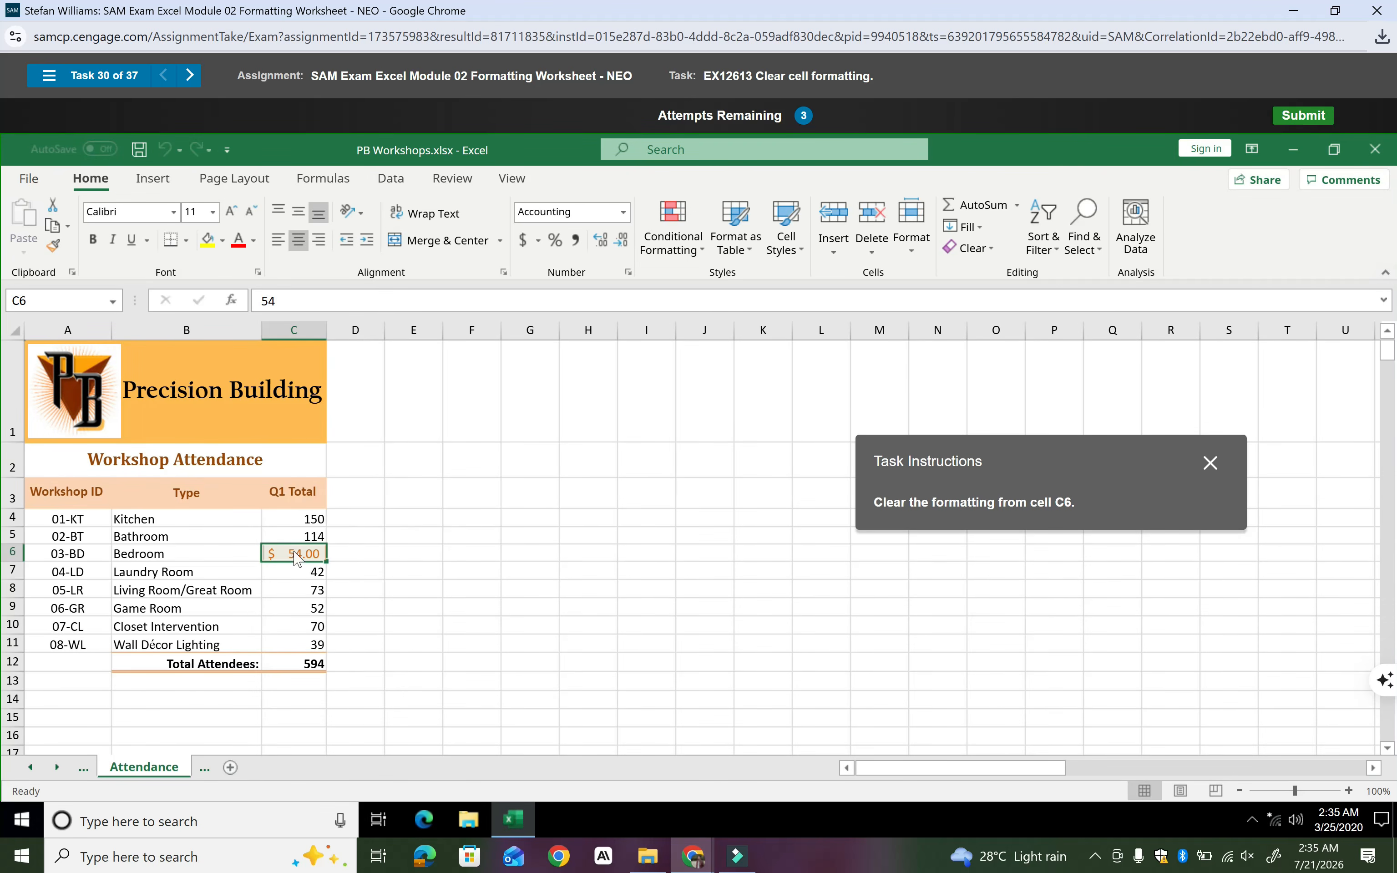
left_click(992, 249)
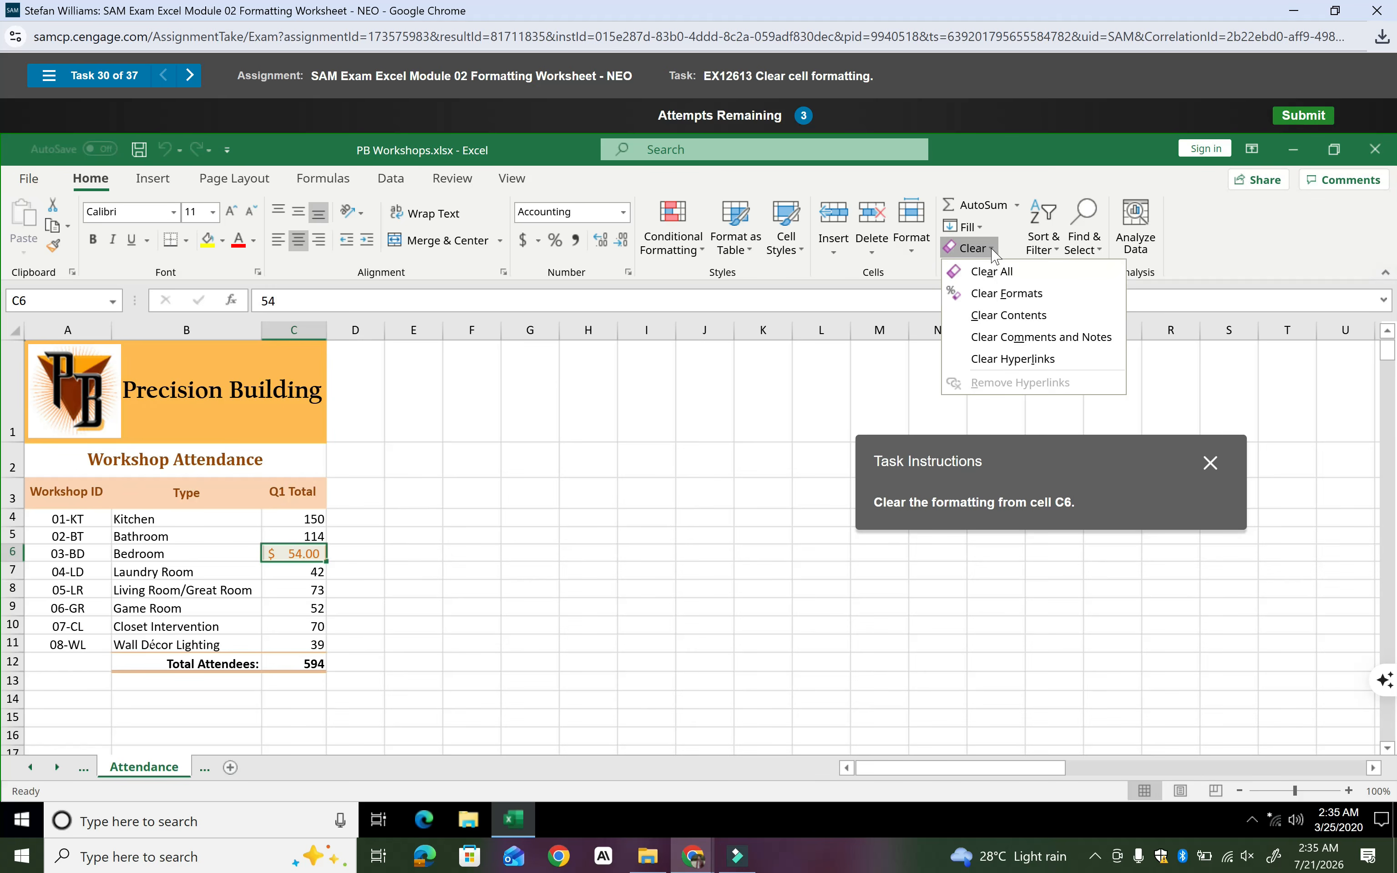
left_click(1017, 295)
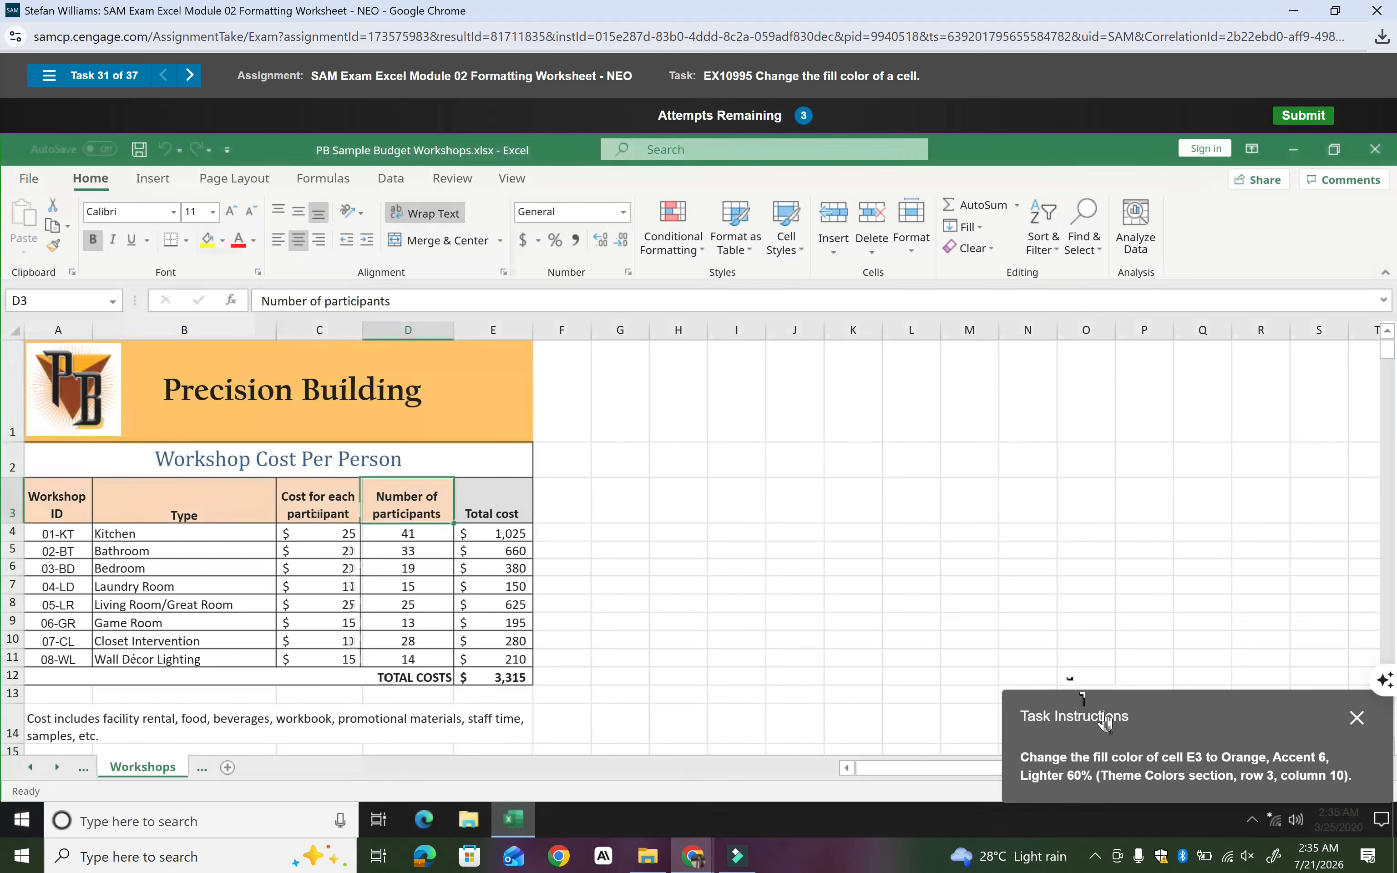
left_click_drag(1066, 717, 930, 428)
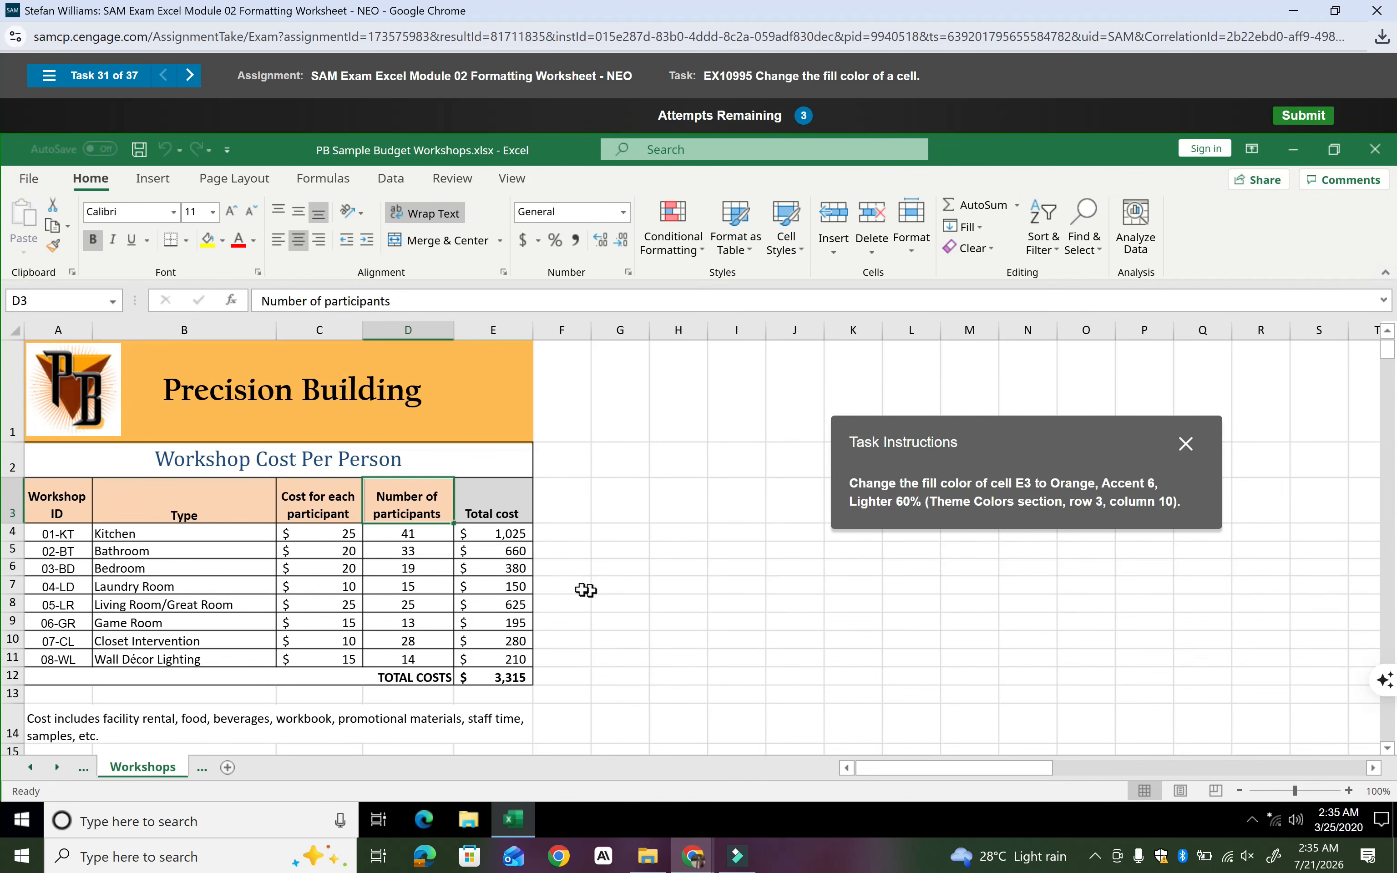
left_click(491, 510)
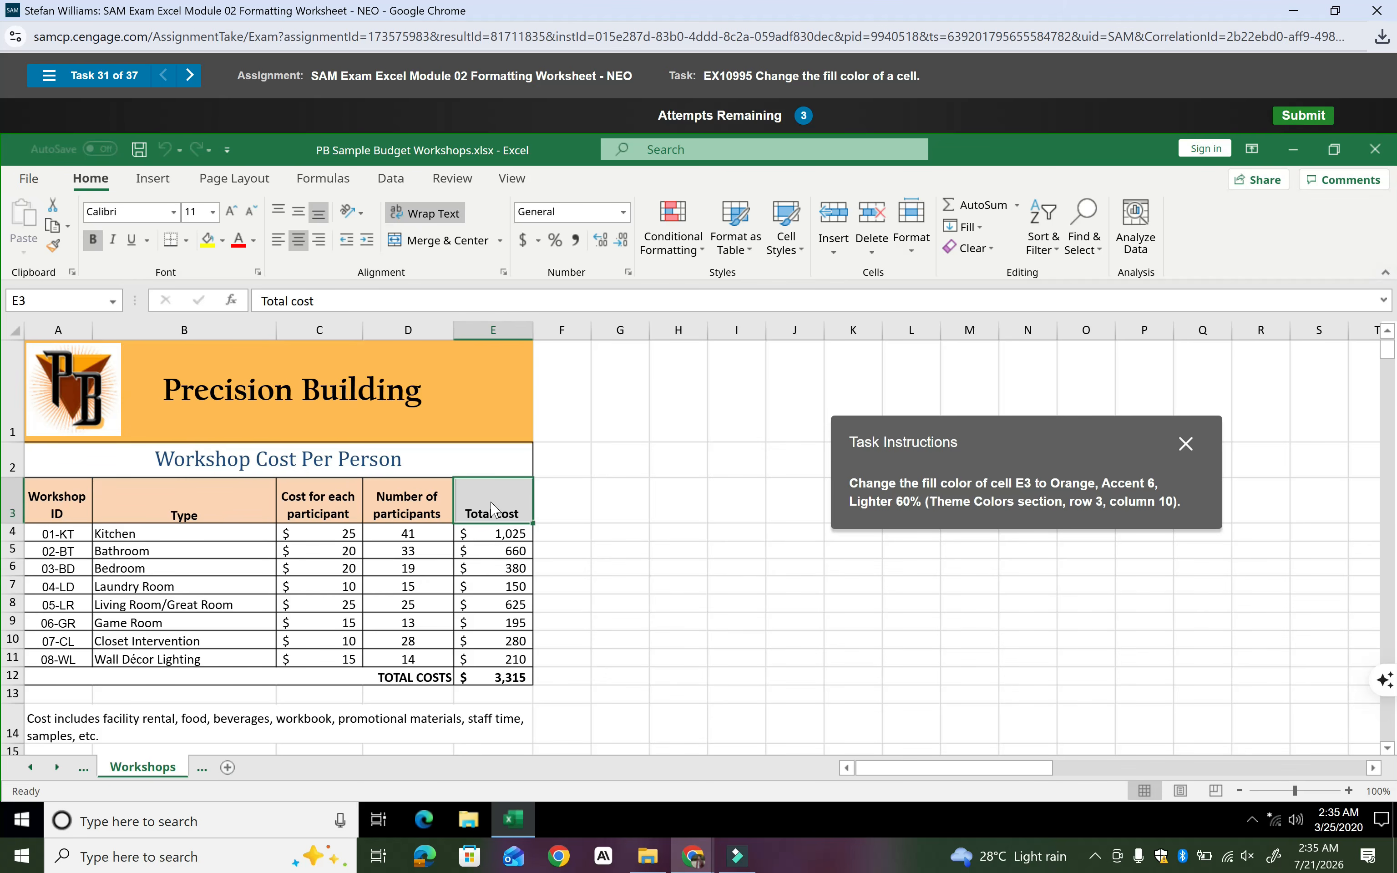
left_click(218, 247)
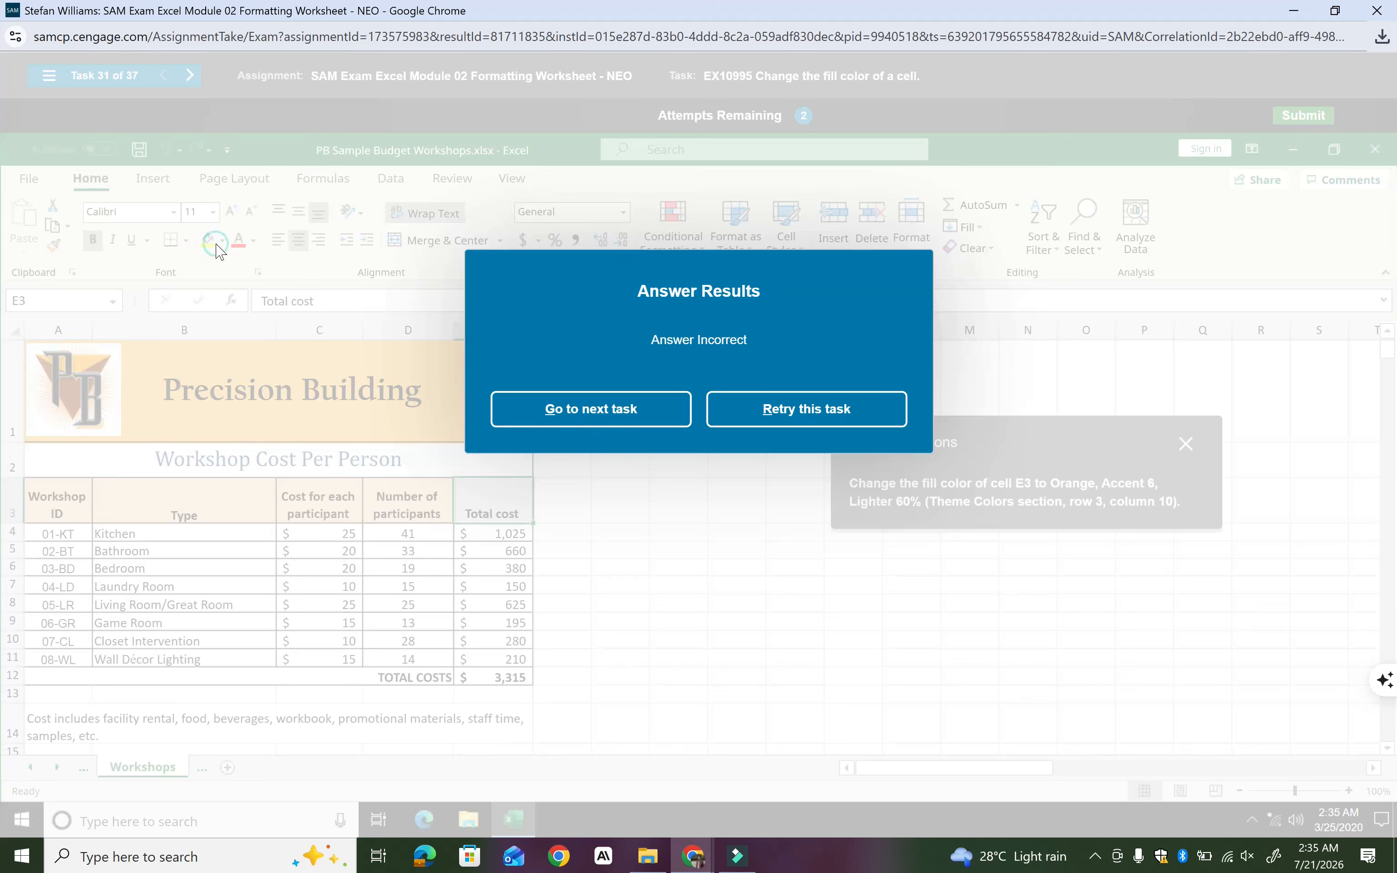
left_click(761, 412)
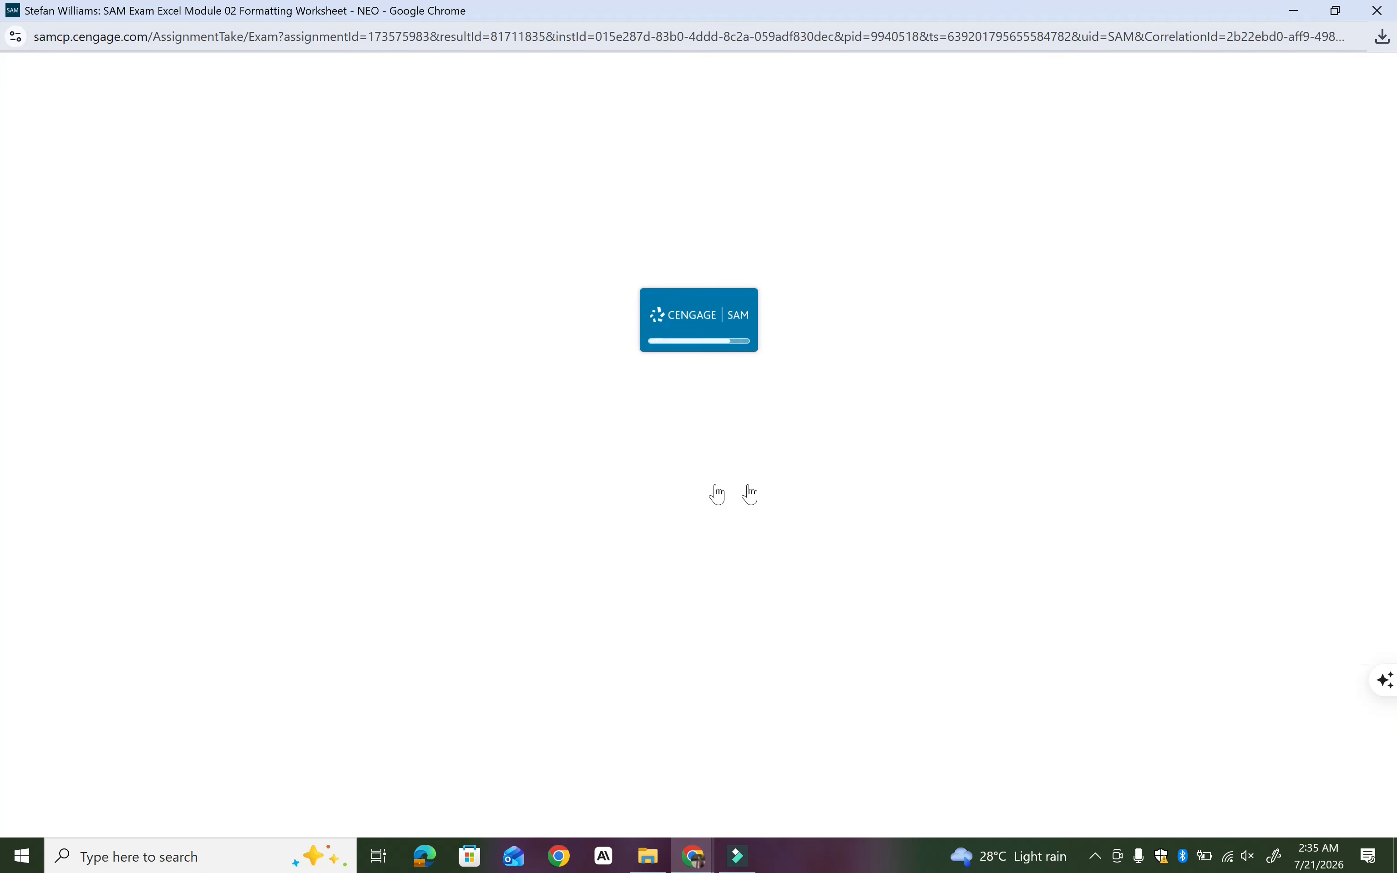
Change the fill color of the Total cost header cell E3 to Orange, Accent 6, Lighter 60%
left_click(513, 500)
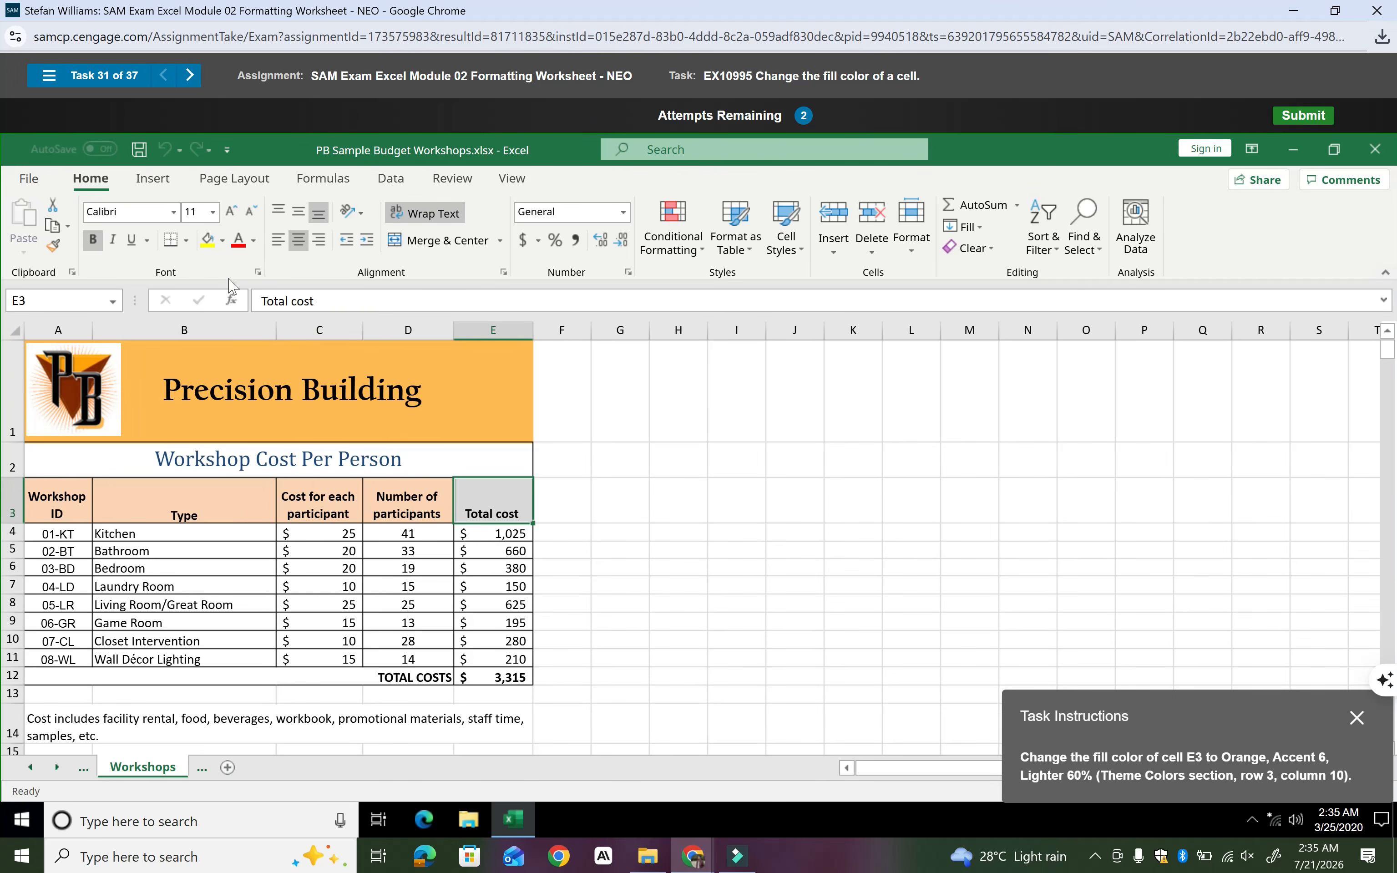
left_click(226, 242)
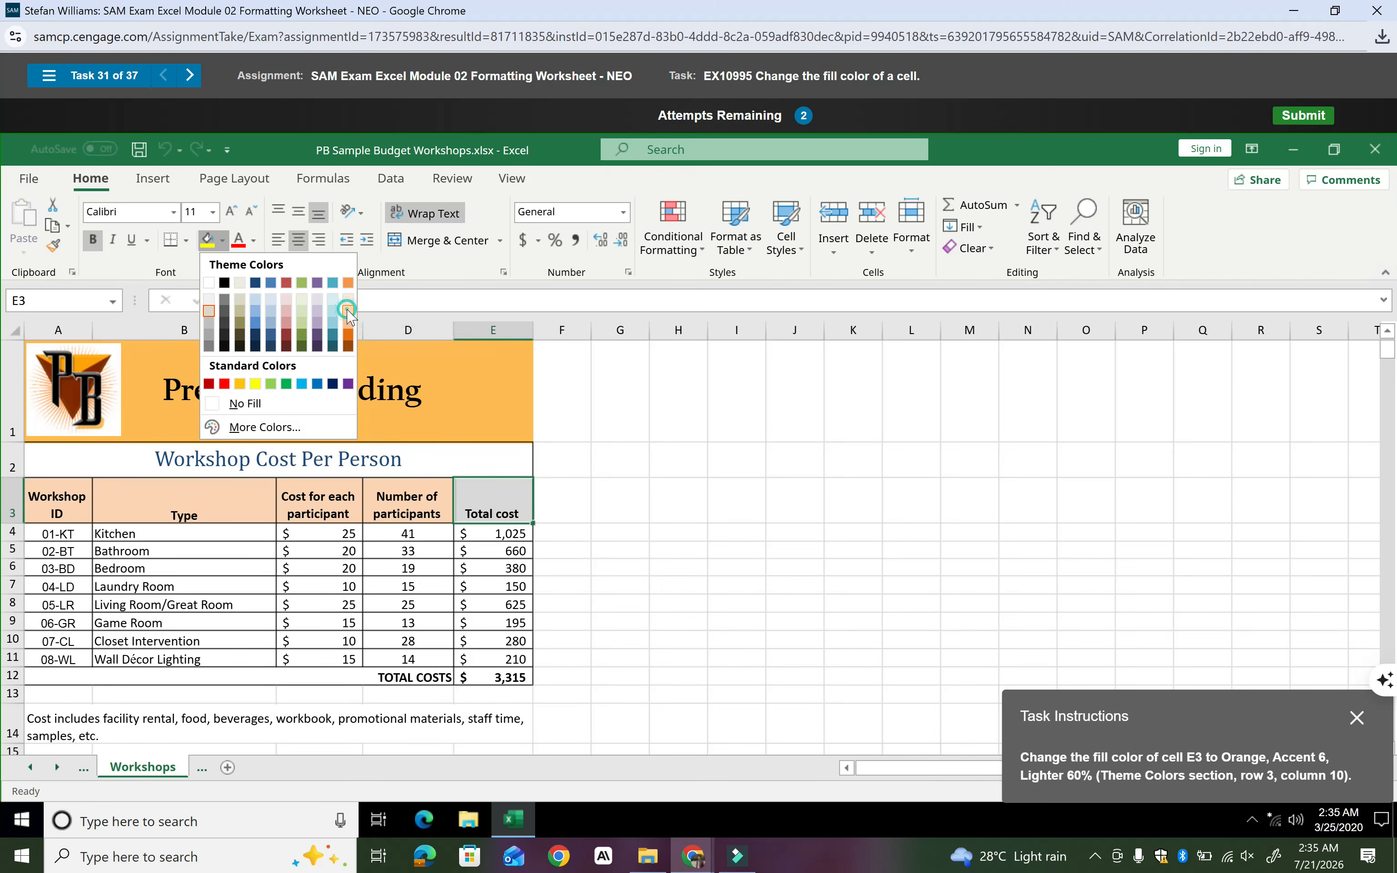
left_click(348, 312)
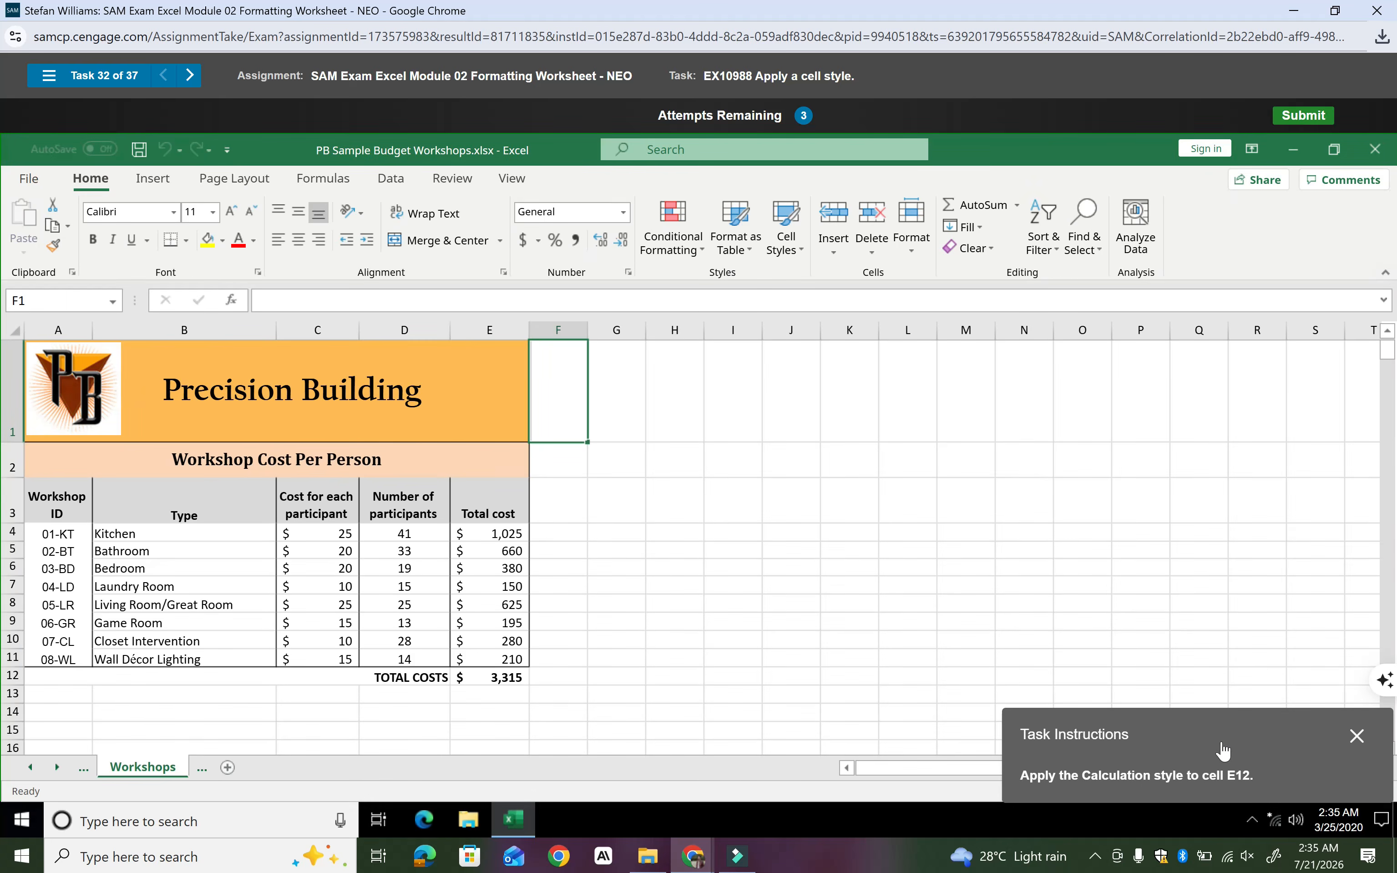
Apply the Calculation cell style to the total costs value in cell E12
left_click_drag(1219, 749, 999, 443)
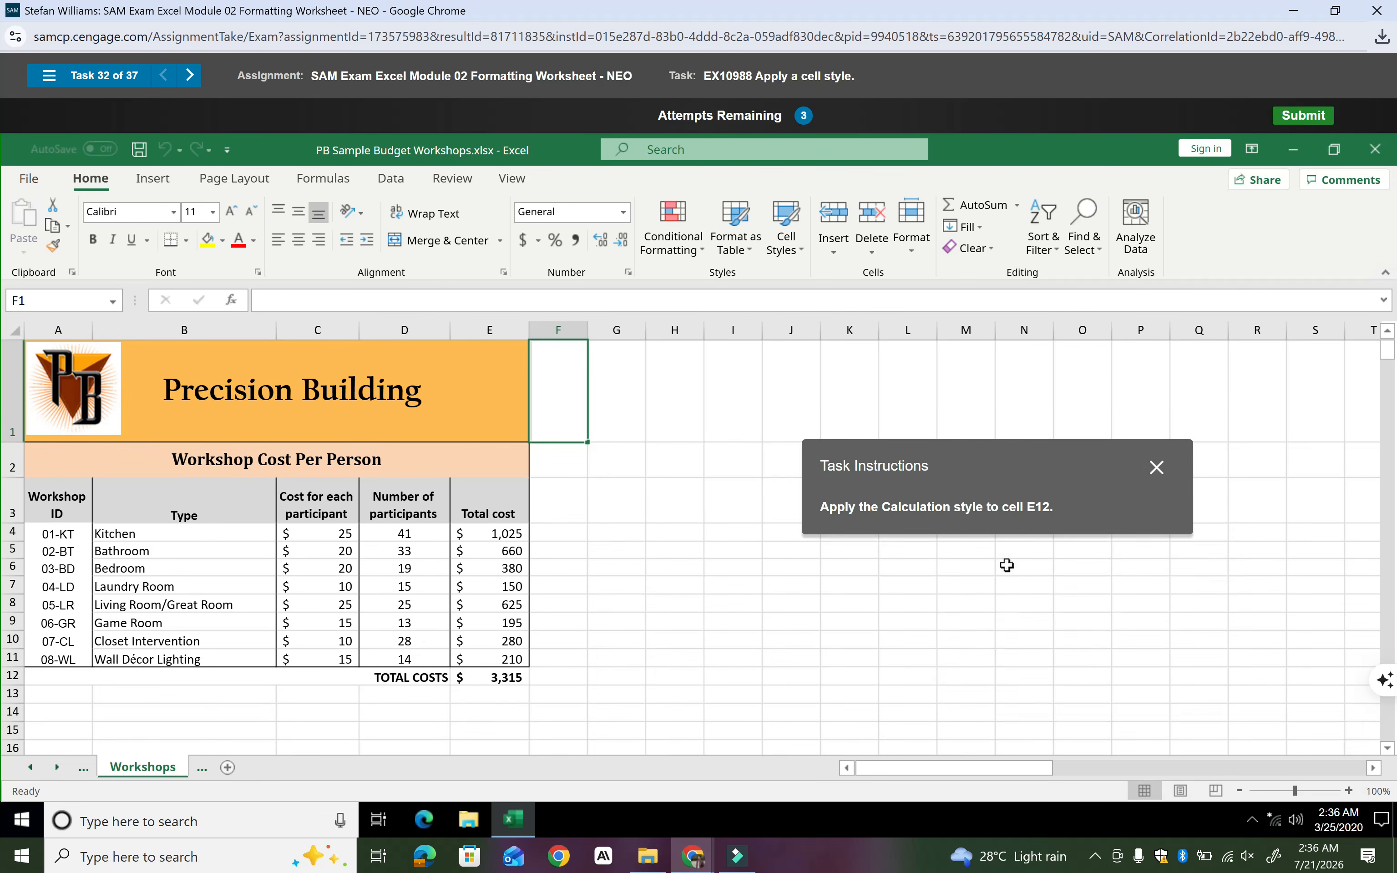
left_click(498, 677)
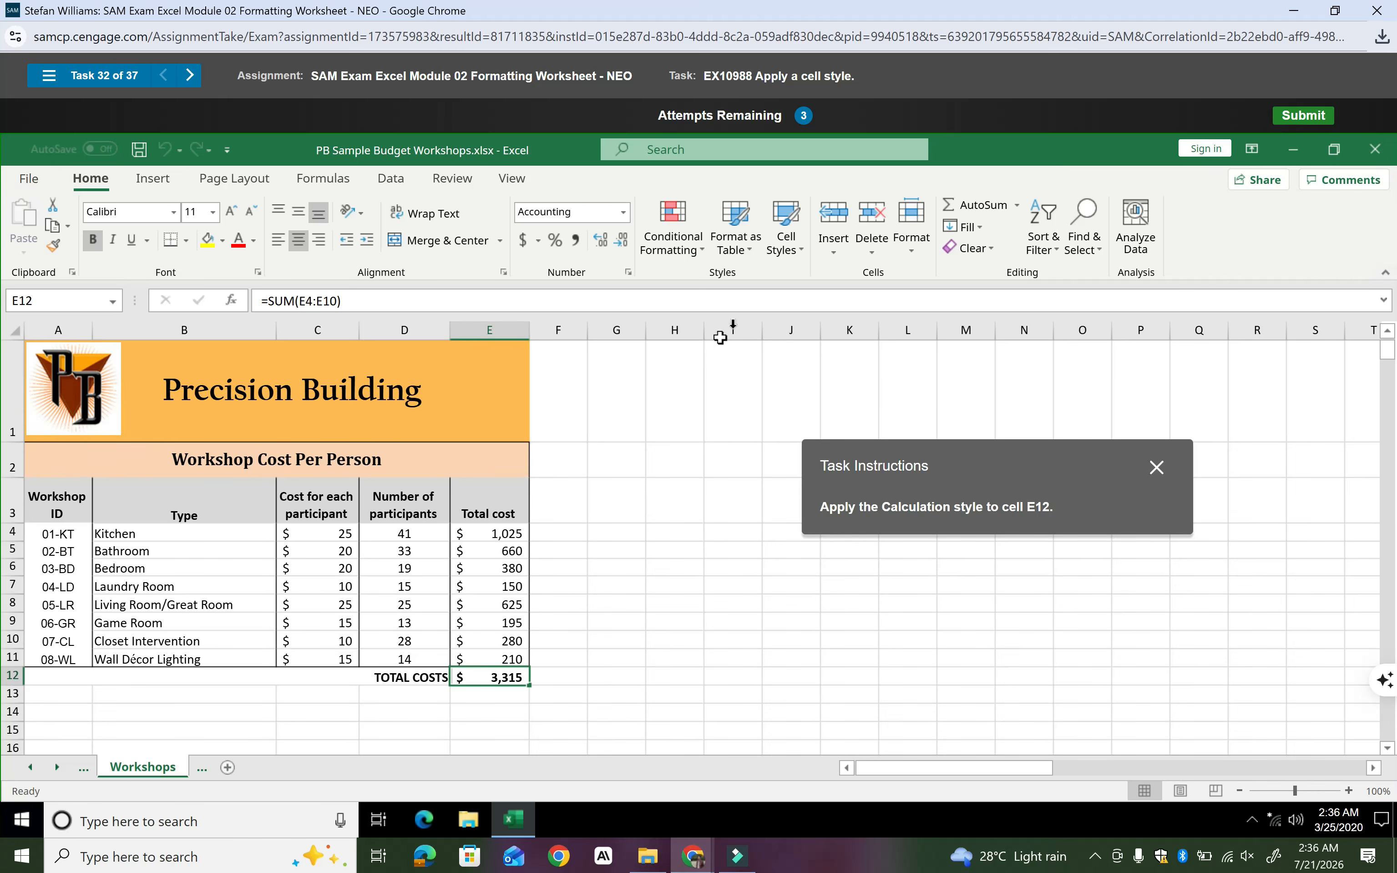
left_click(800, 260)
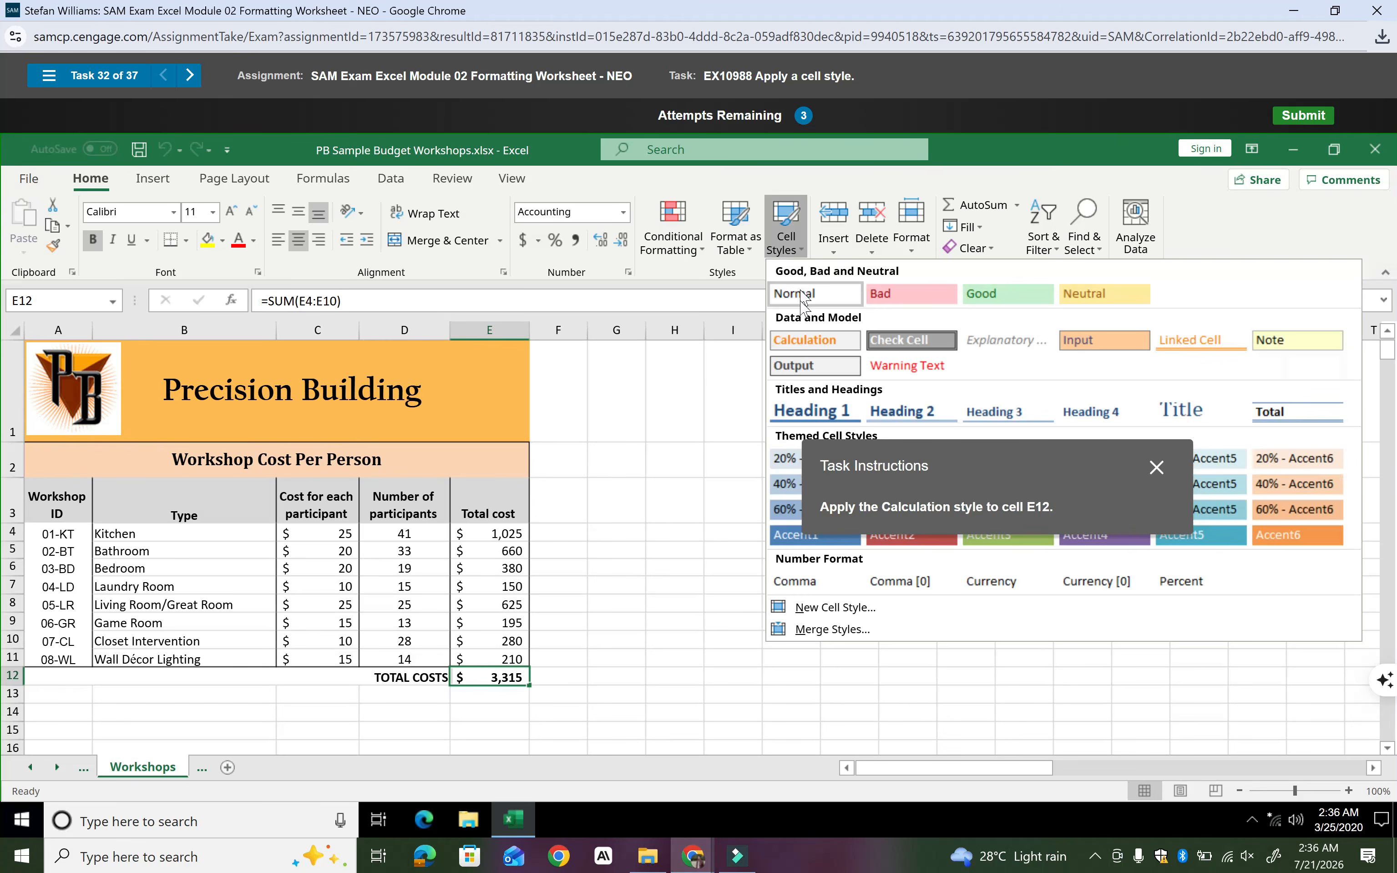
left_click(801, 344)
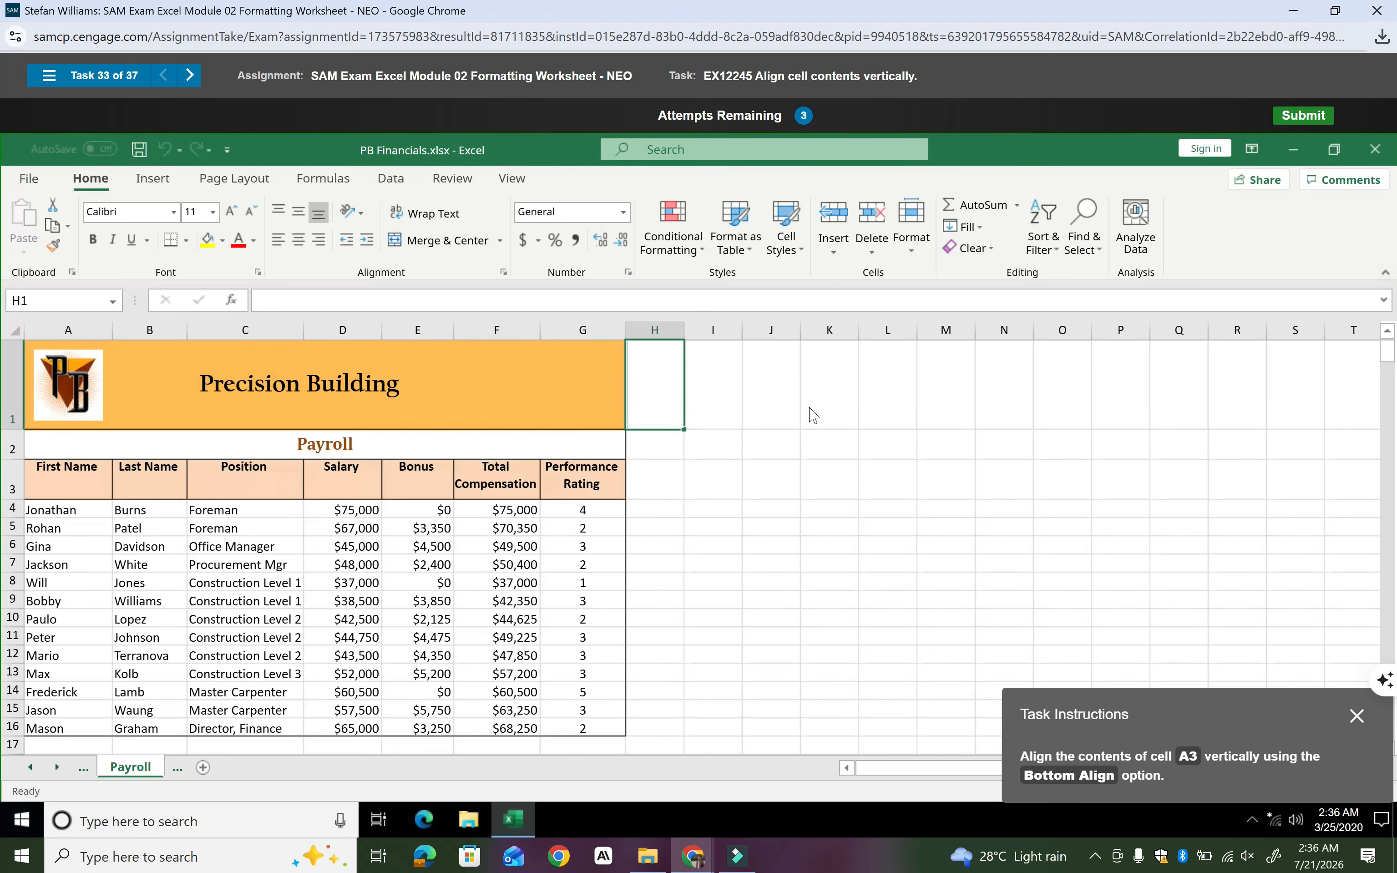
Align the contents of the First Name header cell A3 vertically with Bottom Align
left_click_drag(1138, 740, 1084, 481)
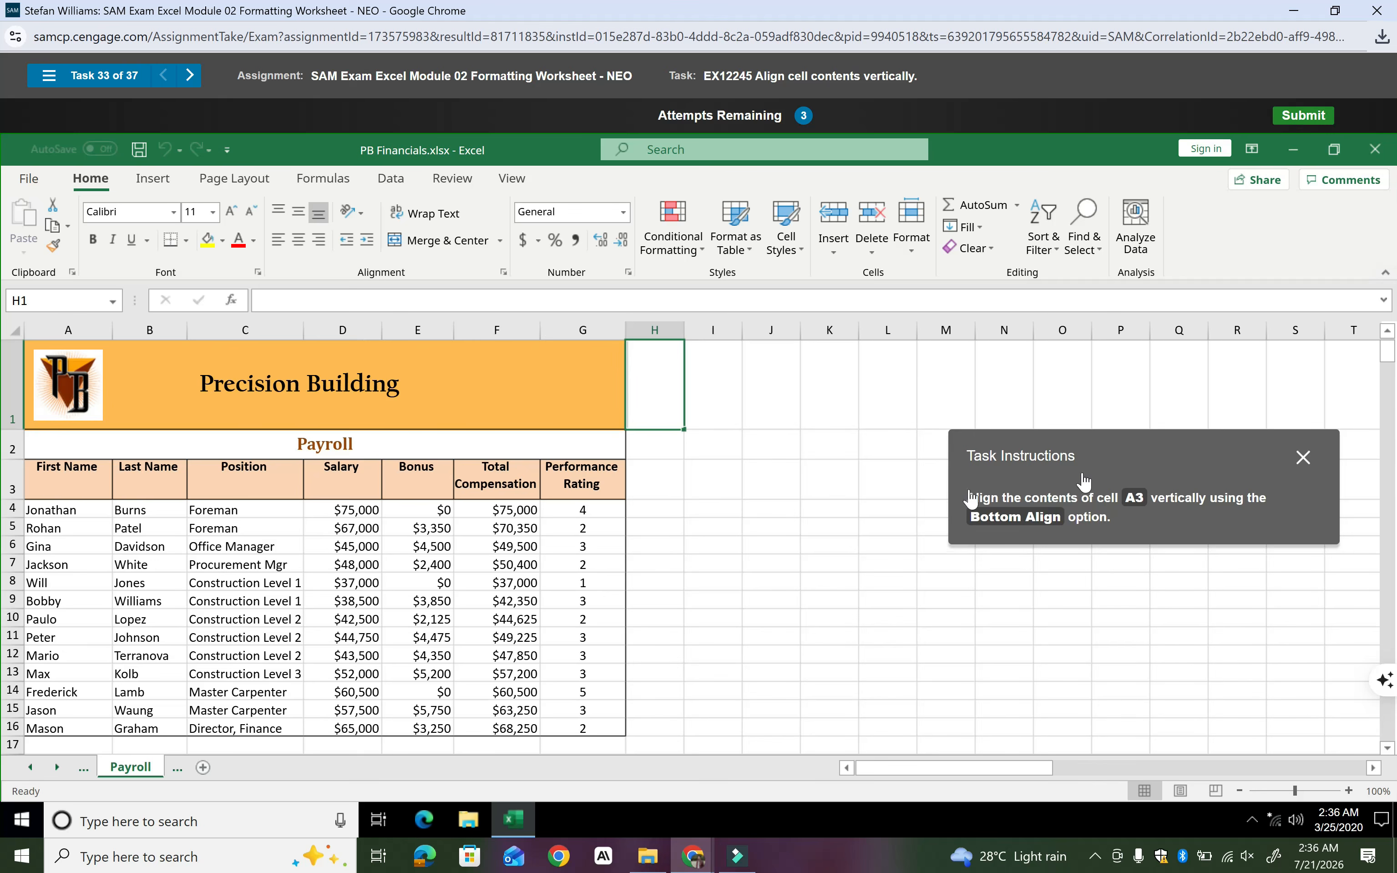
left_click(67, 486)
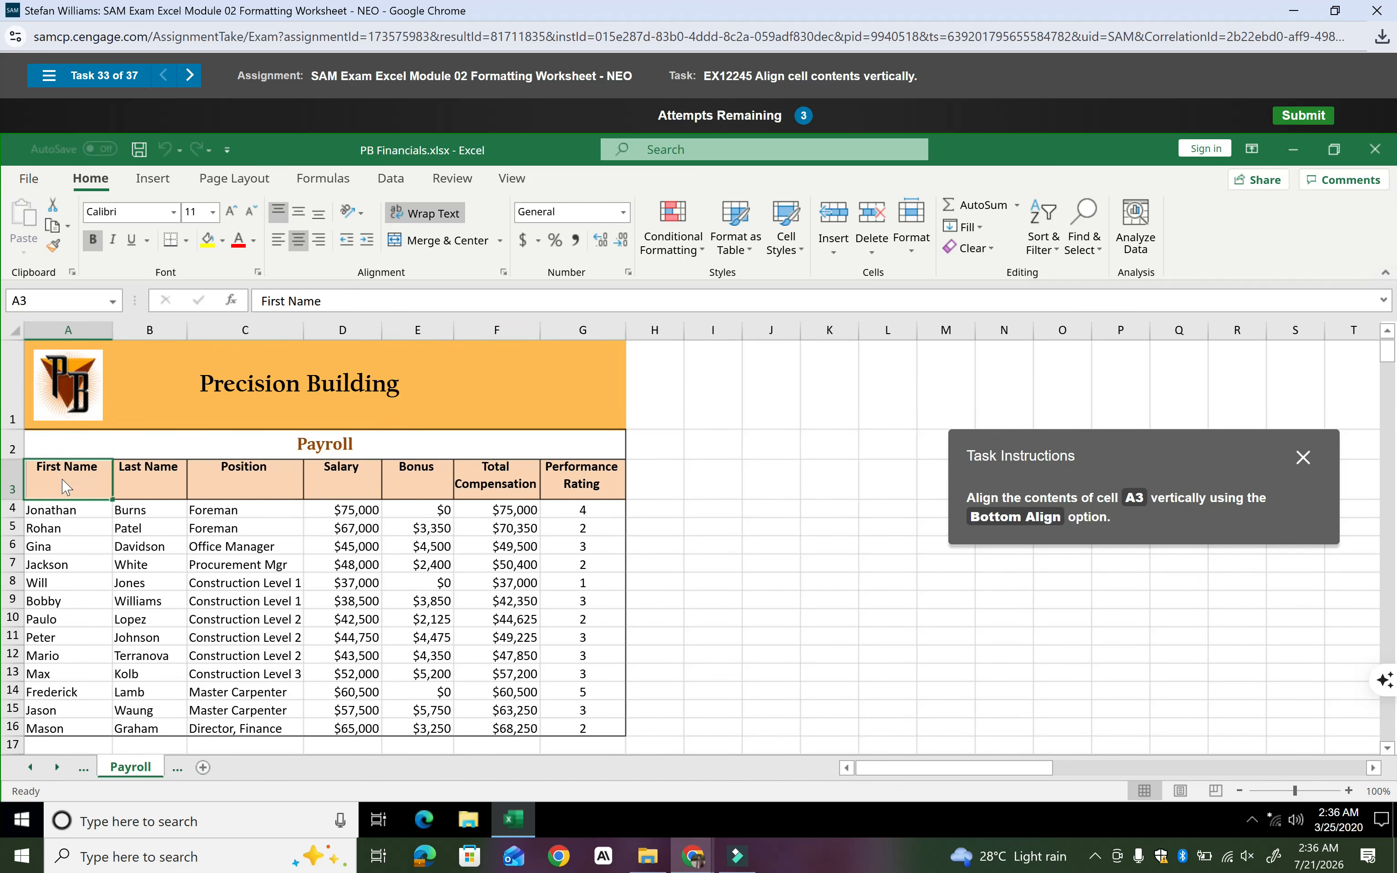
left_click(319, 214)
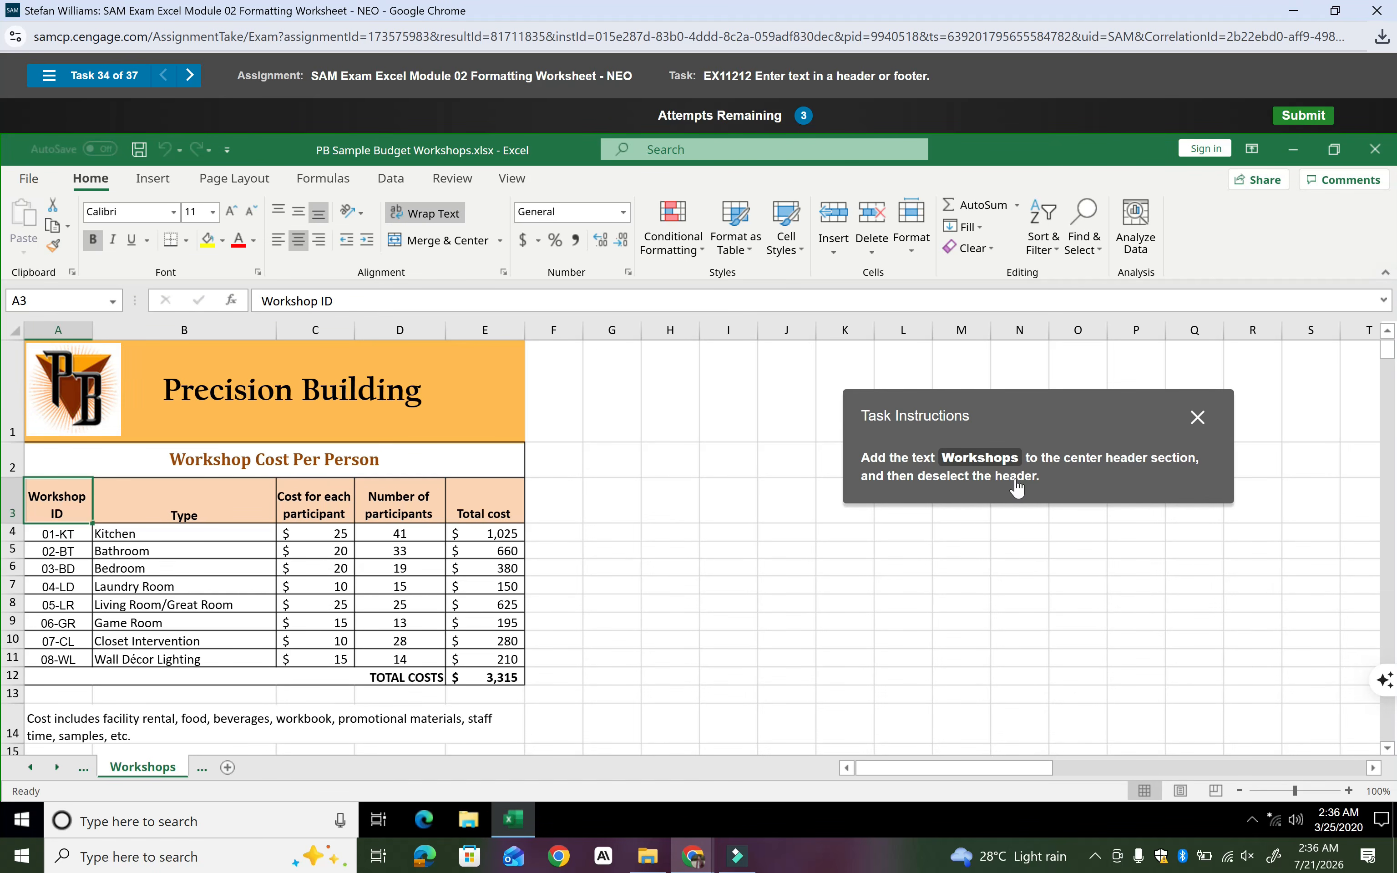
Add a custom header to the Workshops sheet with the text "Workshops" in its center section
left_click(234, 179)
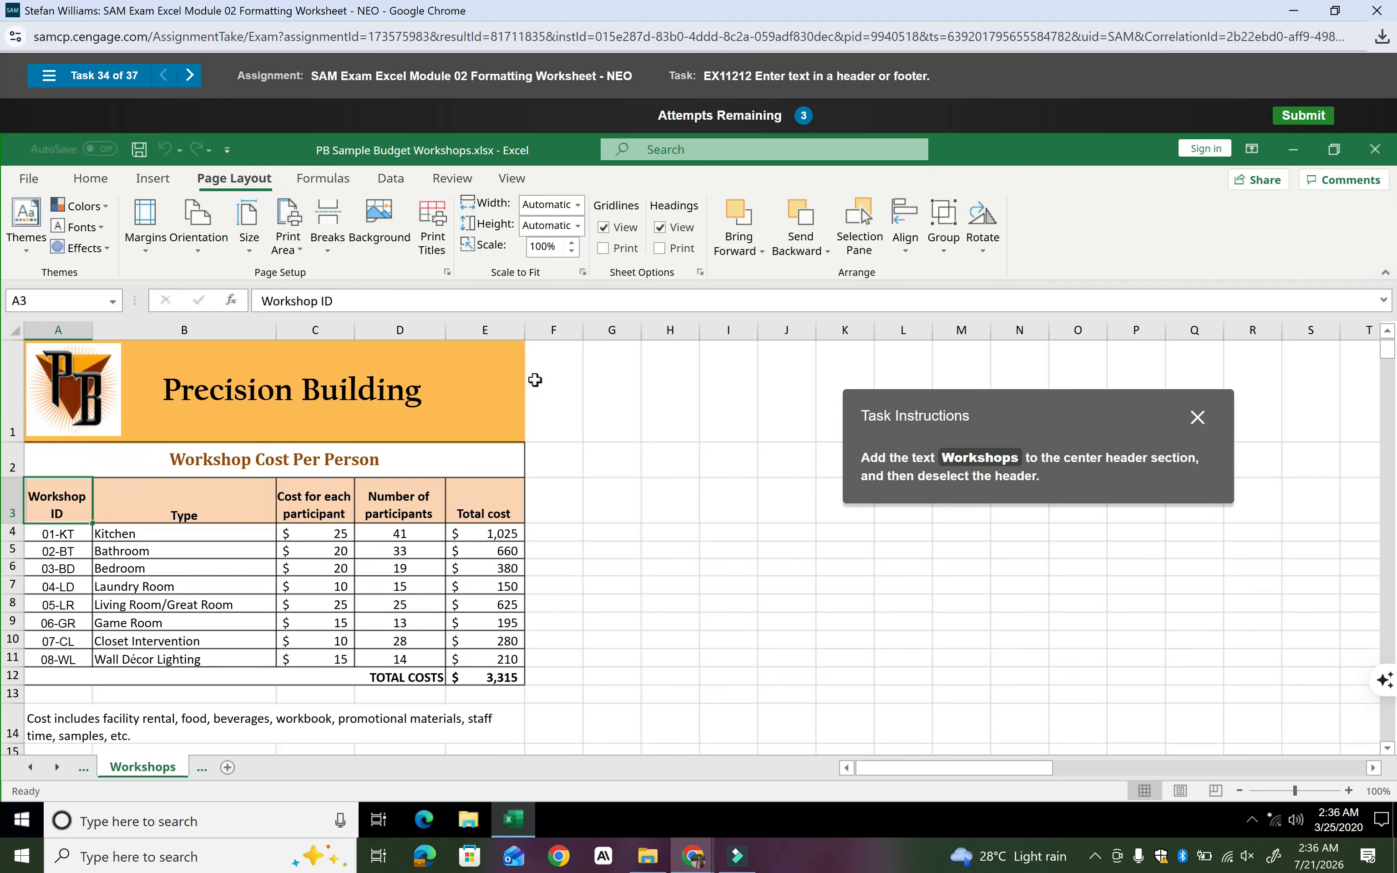
left_click(448, 273)
left_click(668, 306)
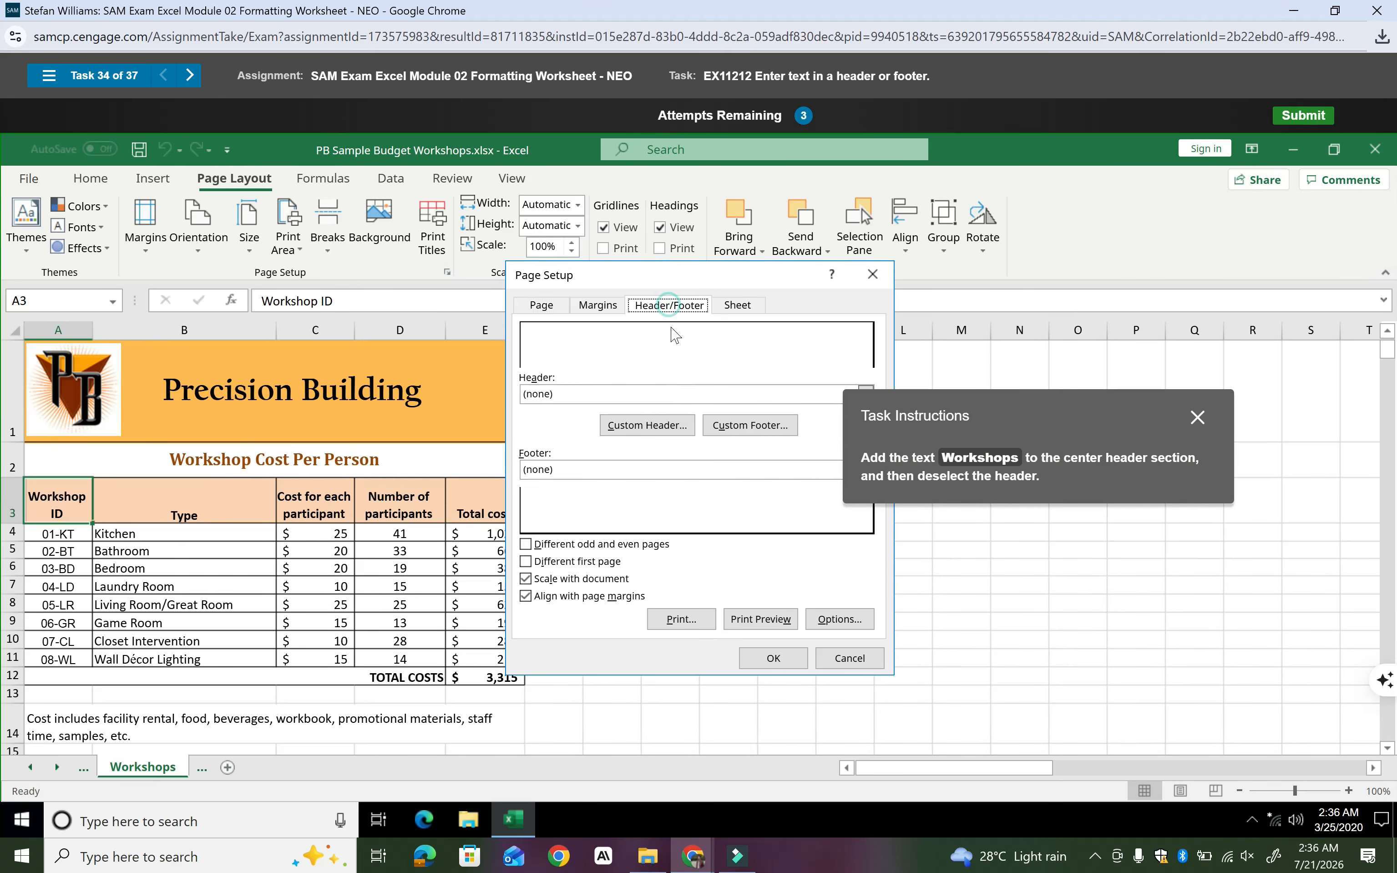
left_click(665, 423)
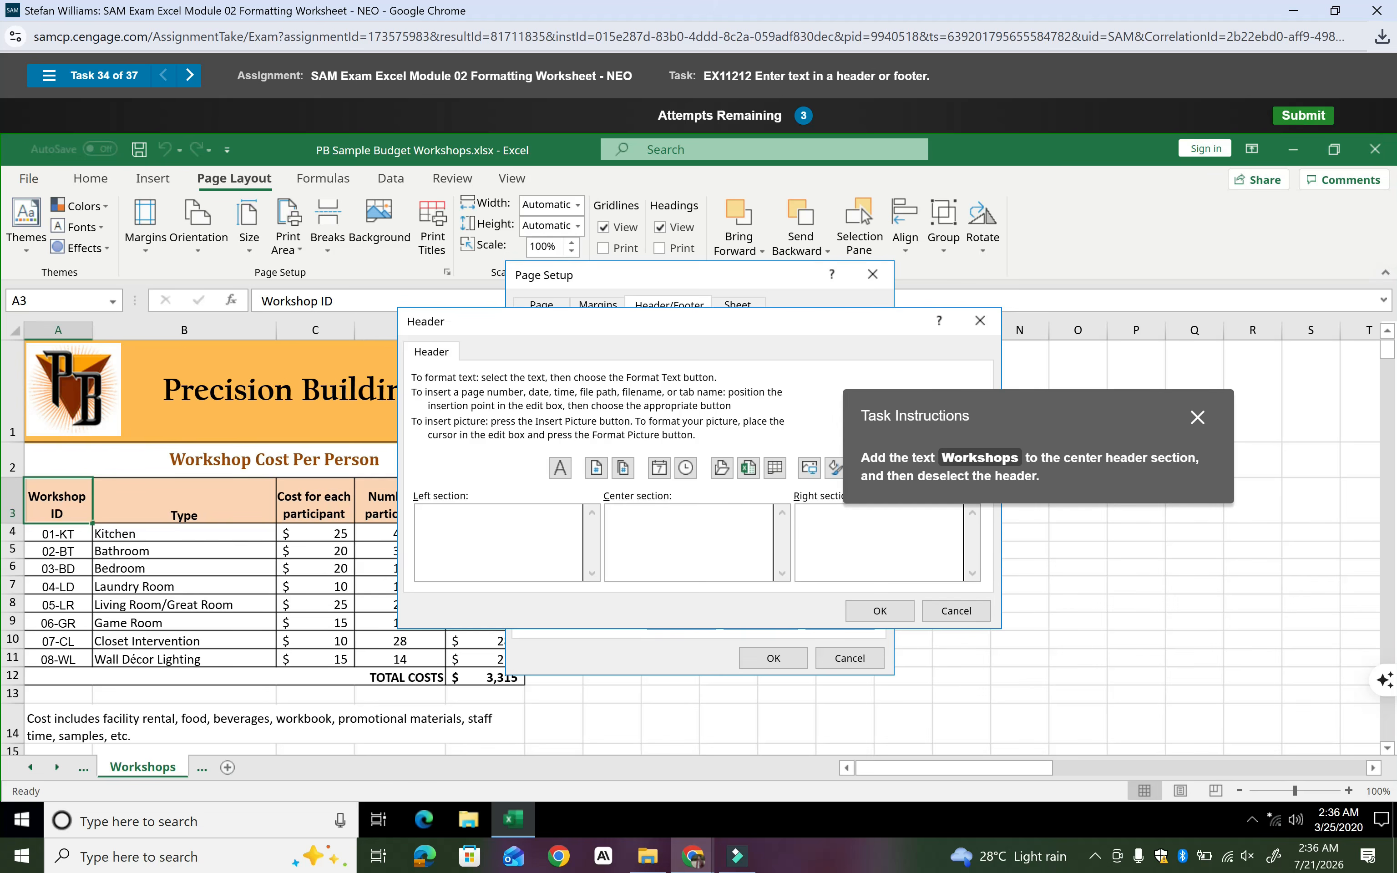
type("Workshops")
left_click(874, 602)
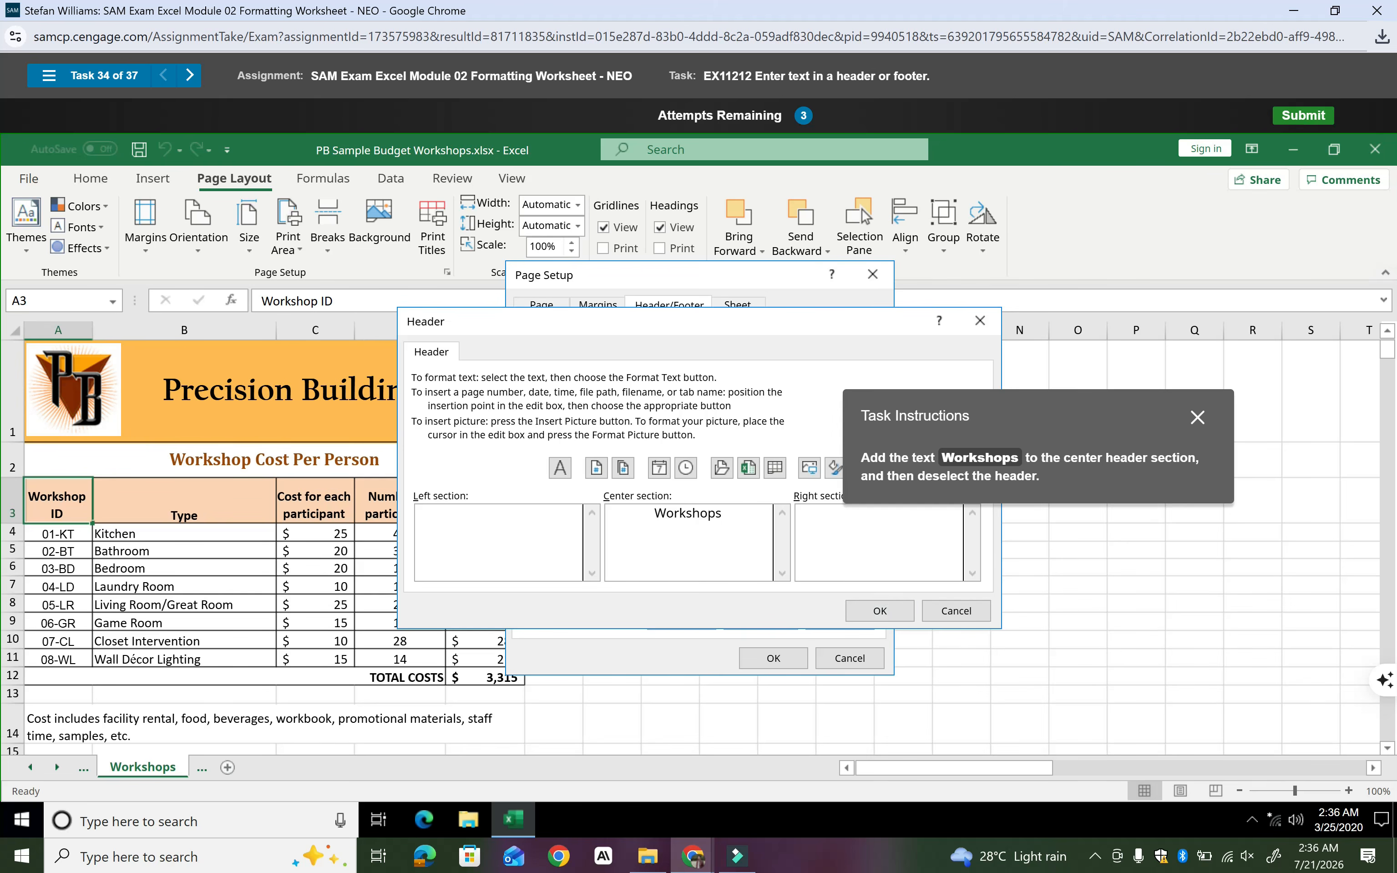
left_click(877, 610)
left_click(792, 664)
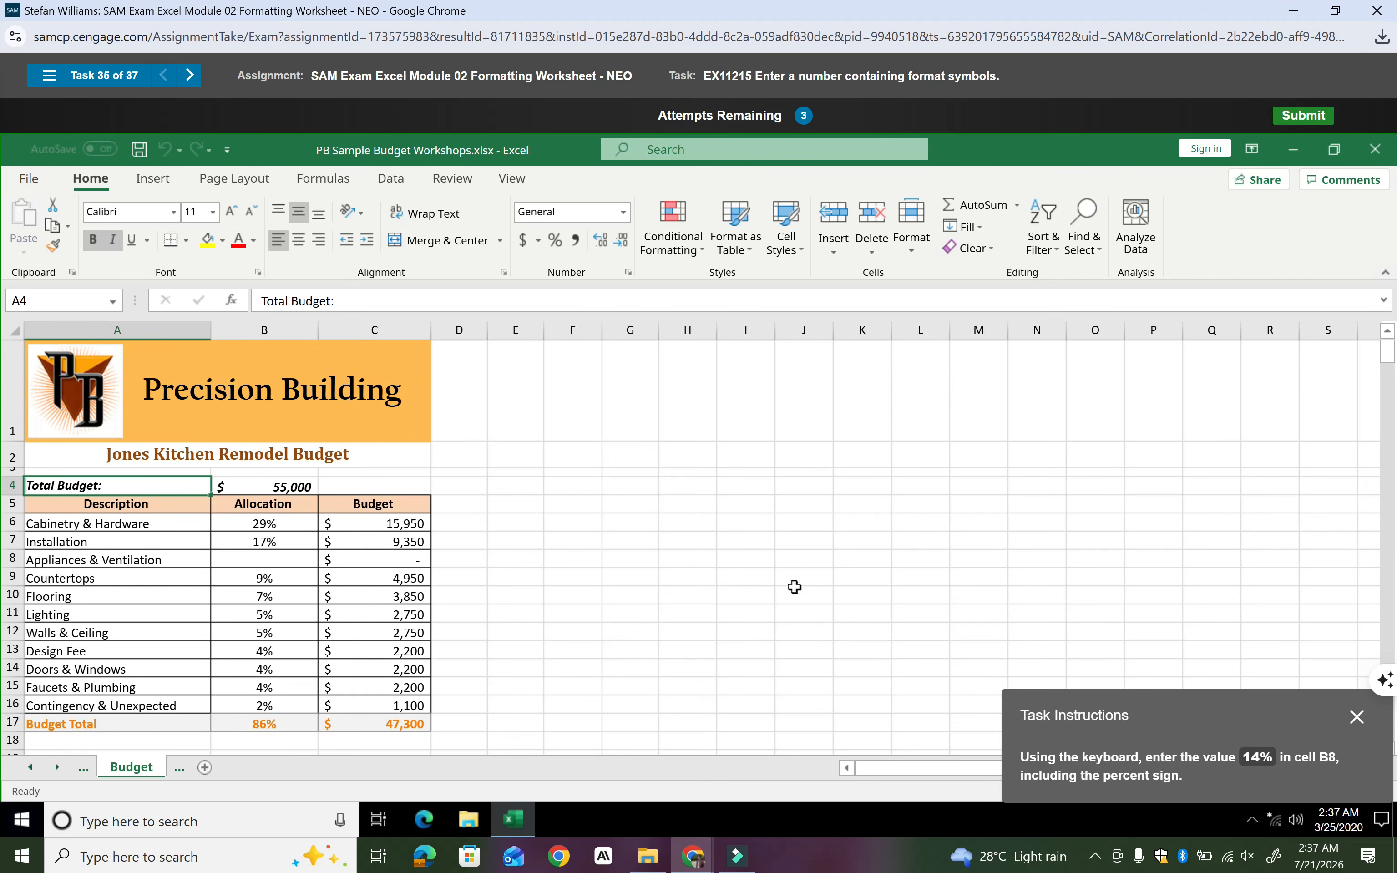
left_click_drag(1060, 757, 1013, 456)
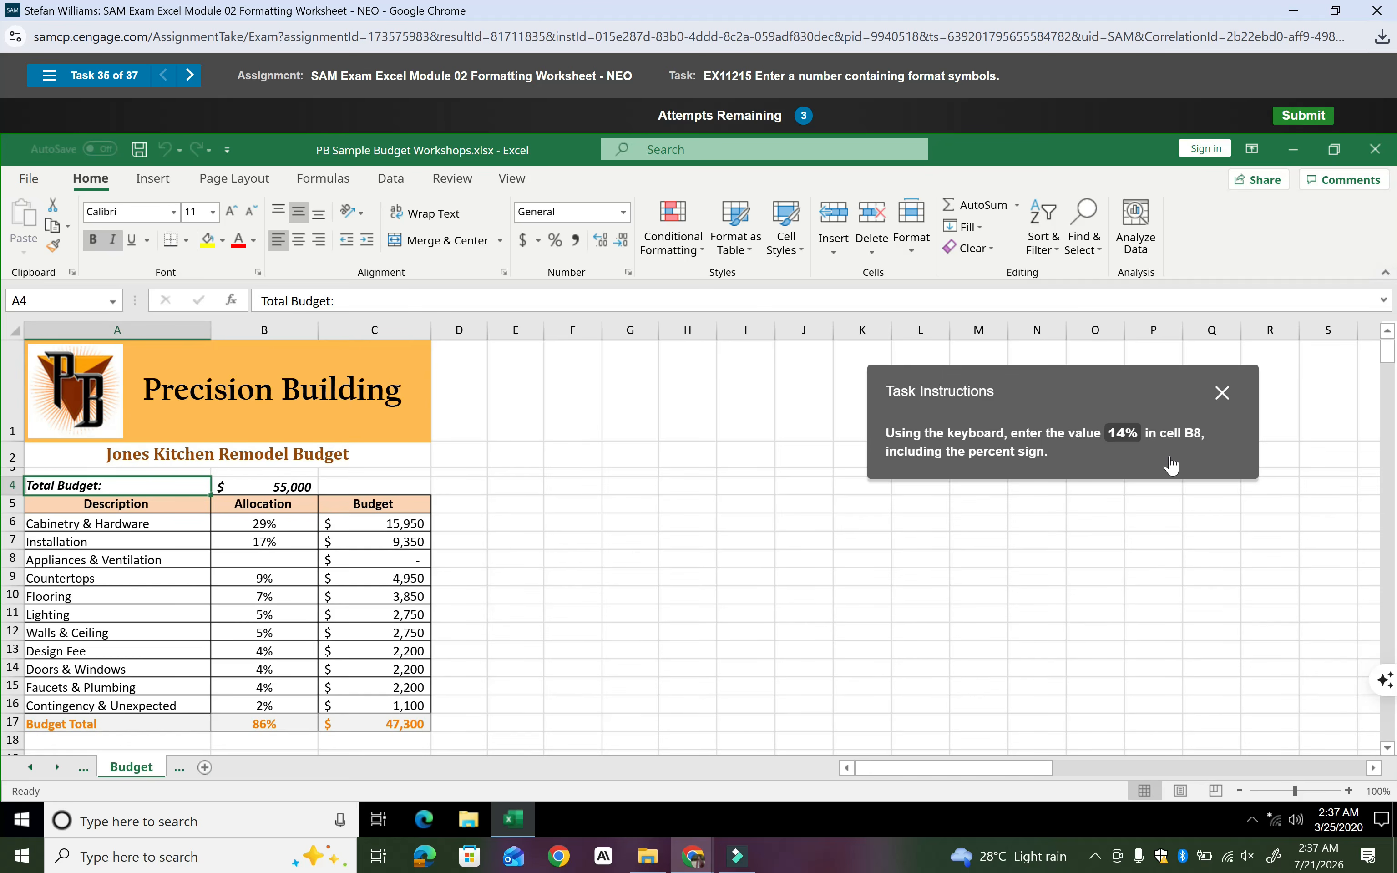
left_click(391, 560)
left_click(300, 561)
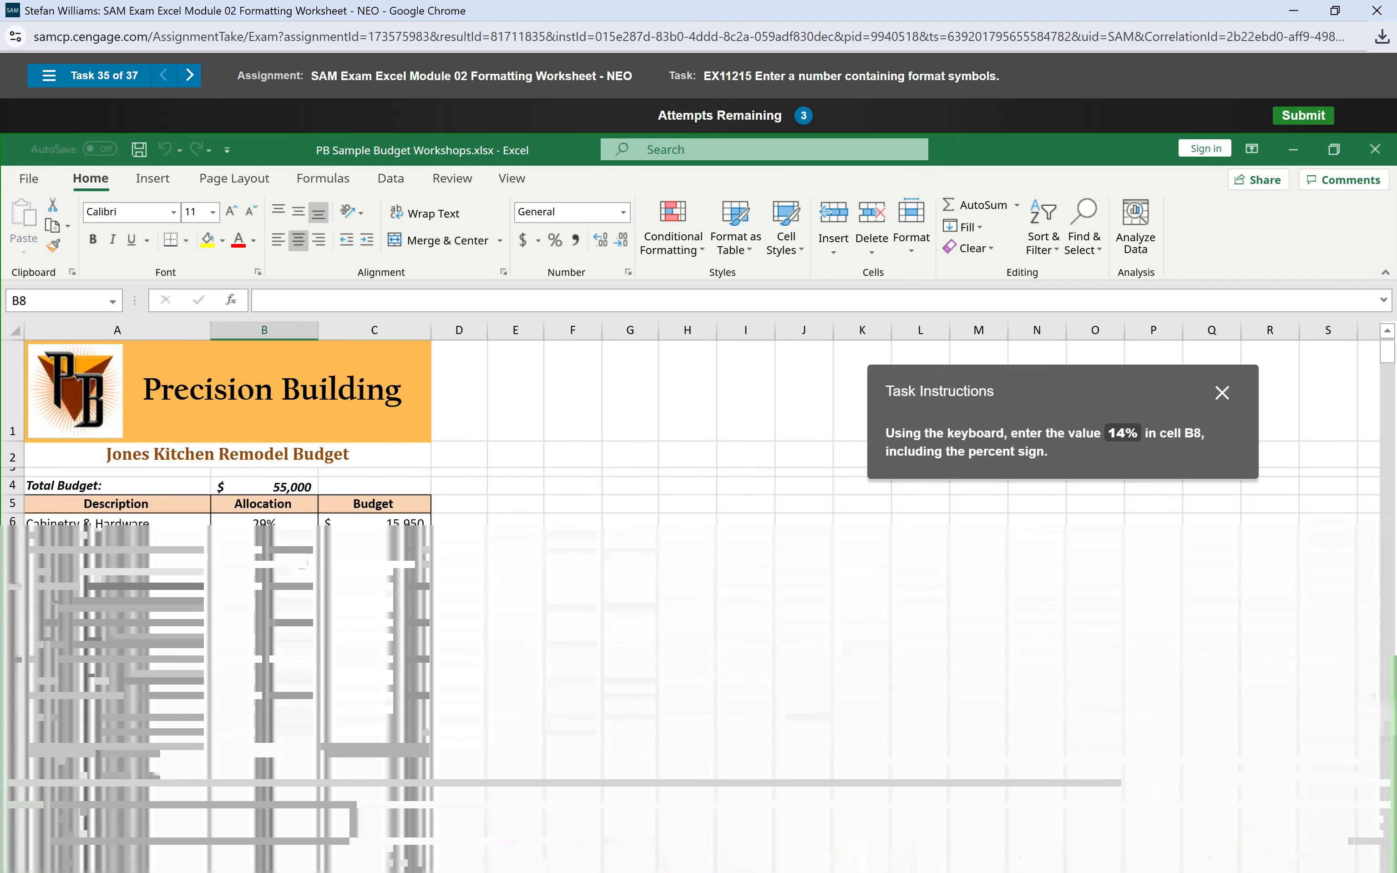
type("'14%")
key("Return")
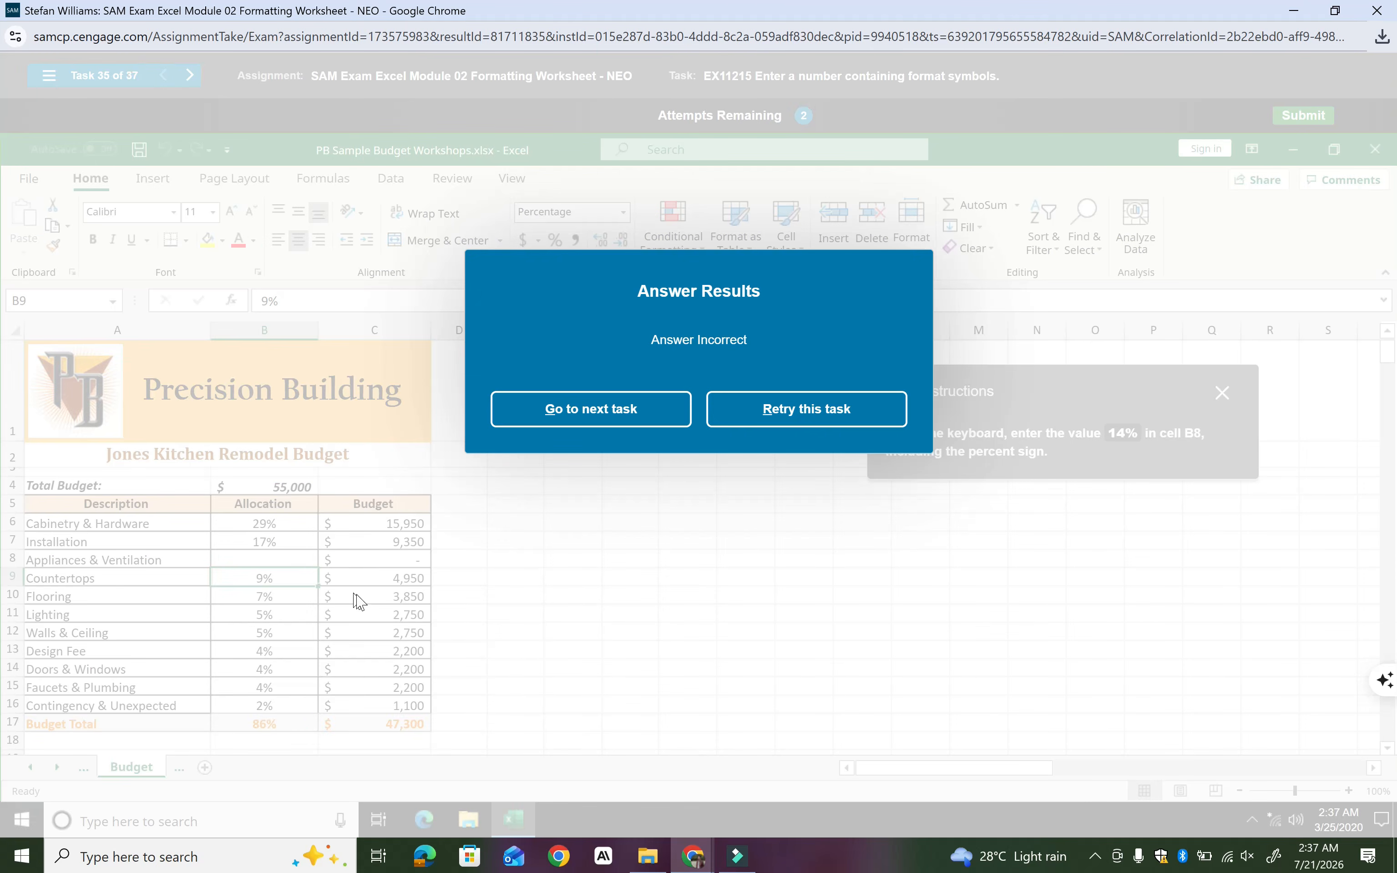
left_click(816, 417)
Enter 14%, including the percent sign, as the Appliances & Ventilation allocation in cell B8
left_click(265, 550)
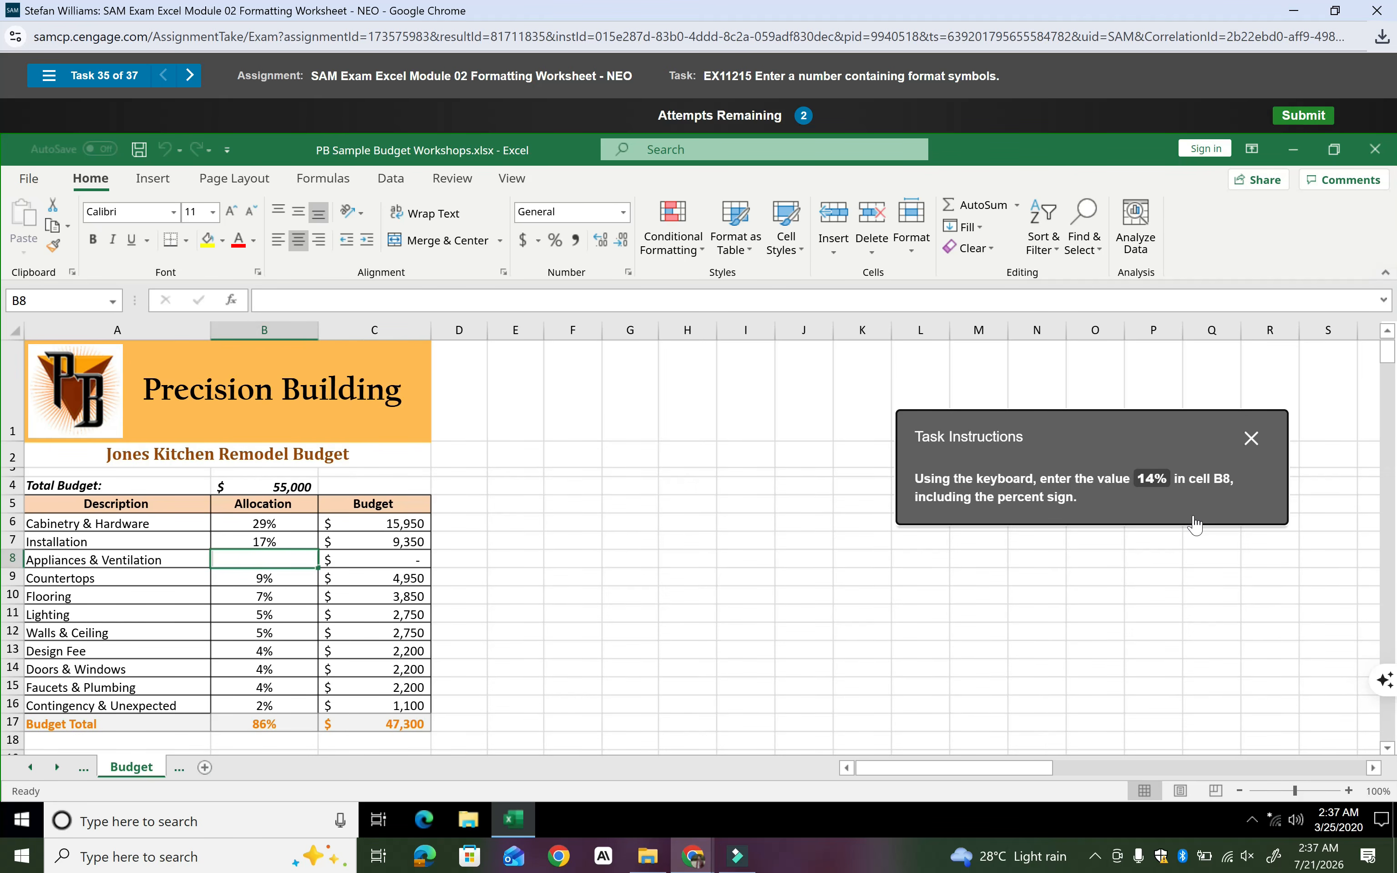
double_click(283, 558)
left_click(273, 301)
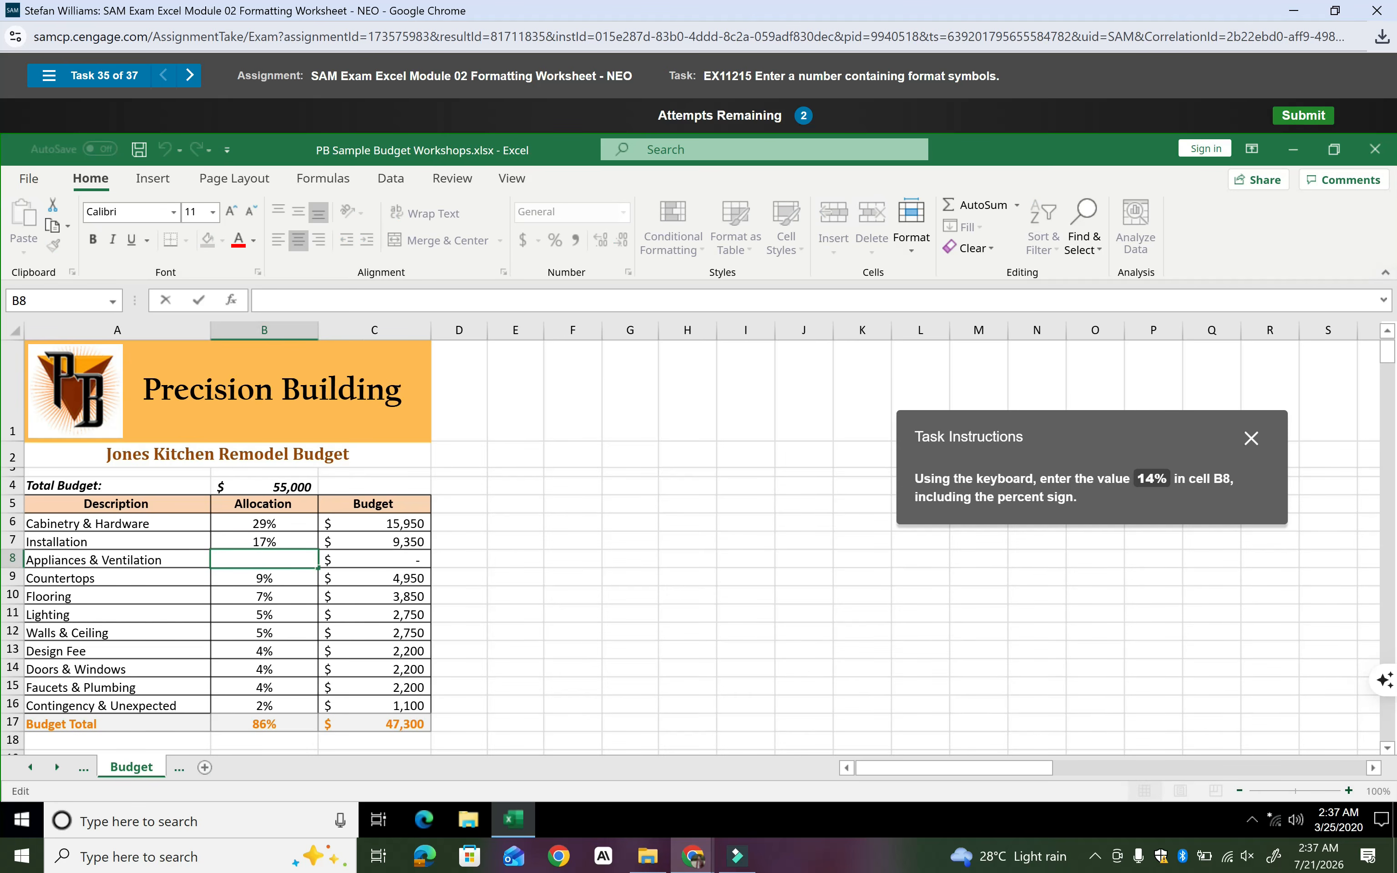
type("14%")
key("Return")
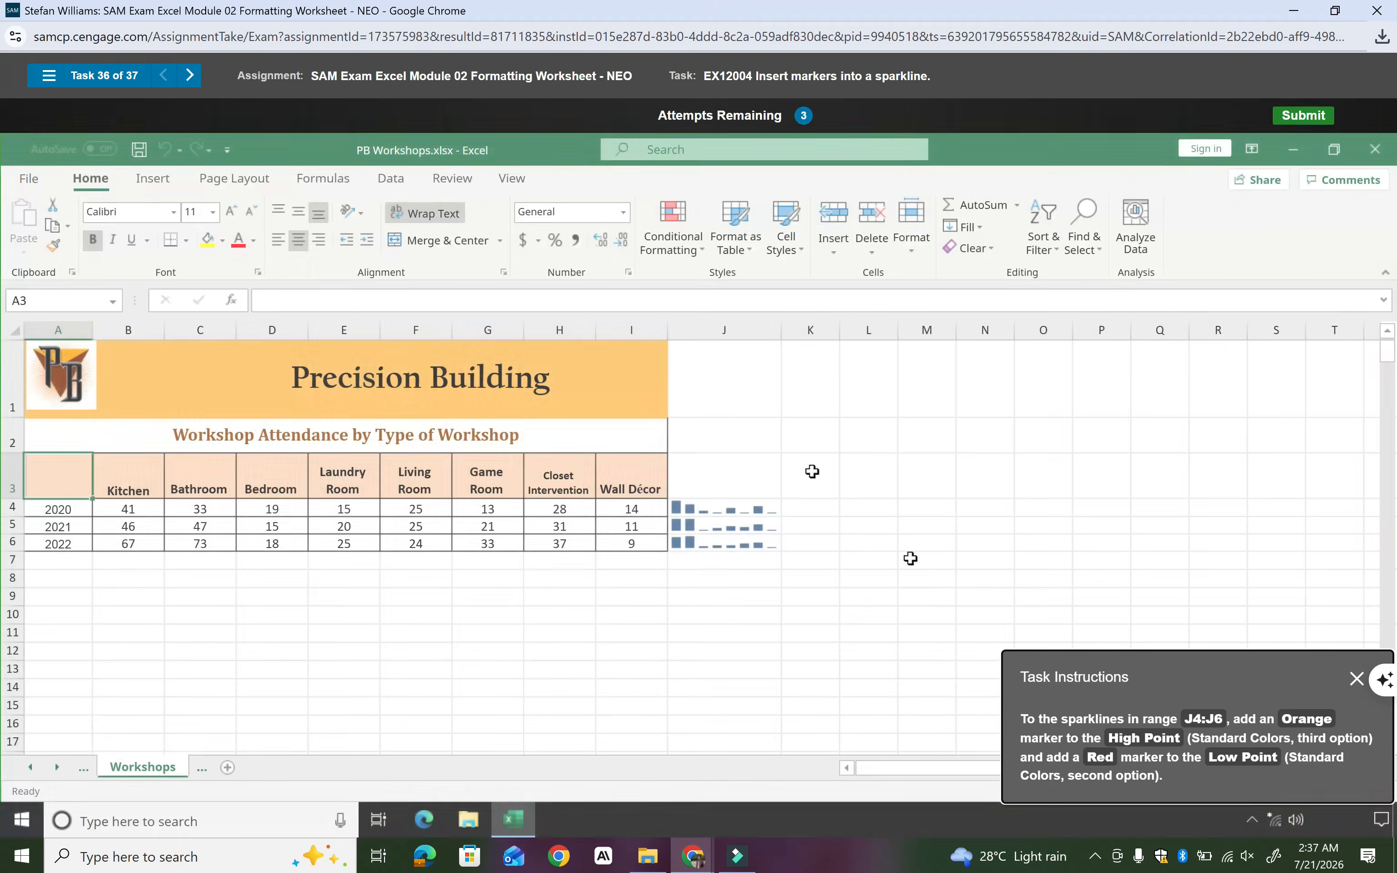
Add markers to the sparklines in range J4:J6, using standard Orange for the High Point and standard Red for the Low Point
left_click_drag(1172, 710, 1105, 471)
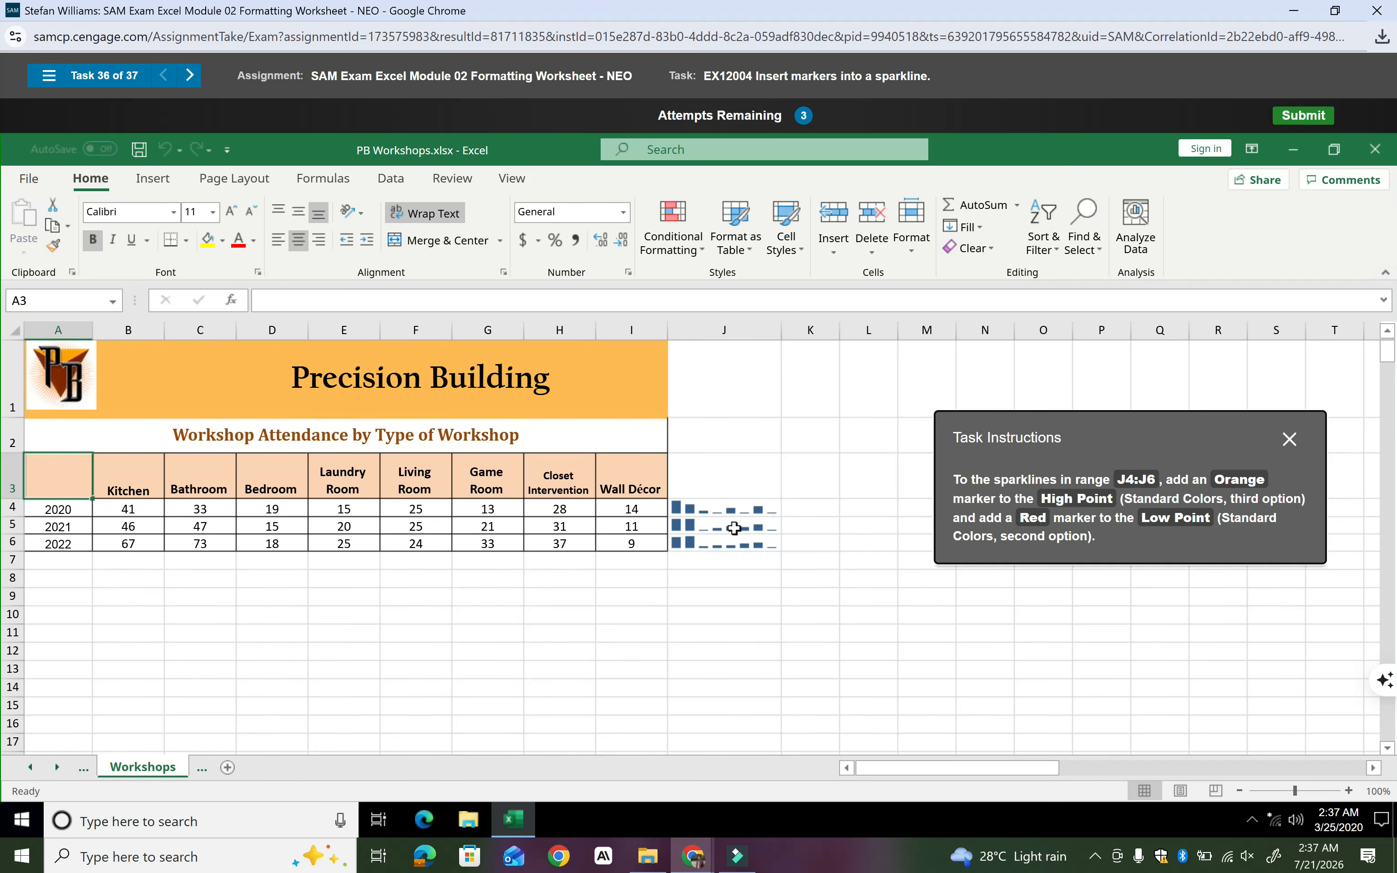
left_click_drag(711, 504, 709, 537)
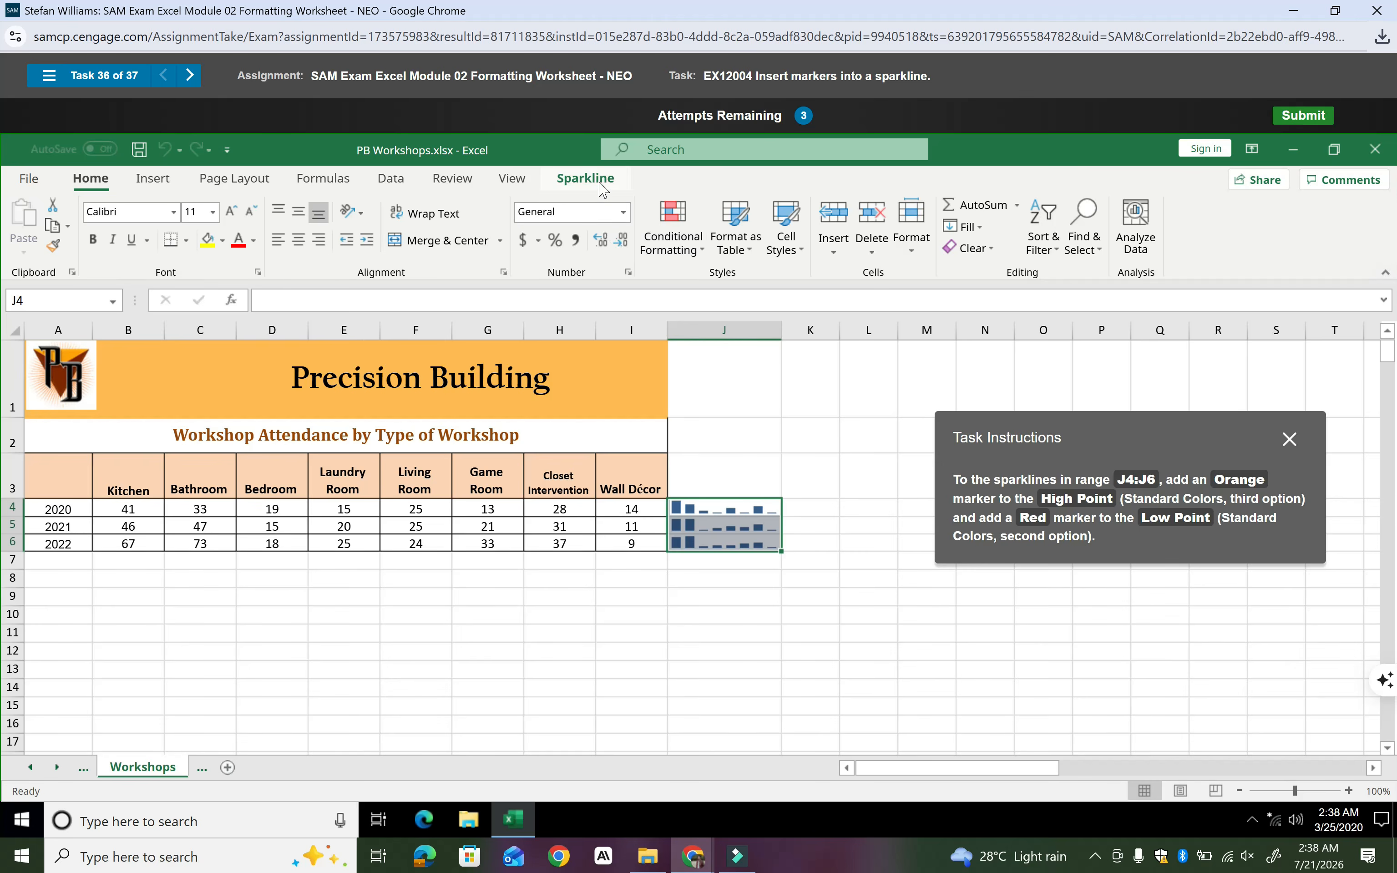
left_click(585, 178)
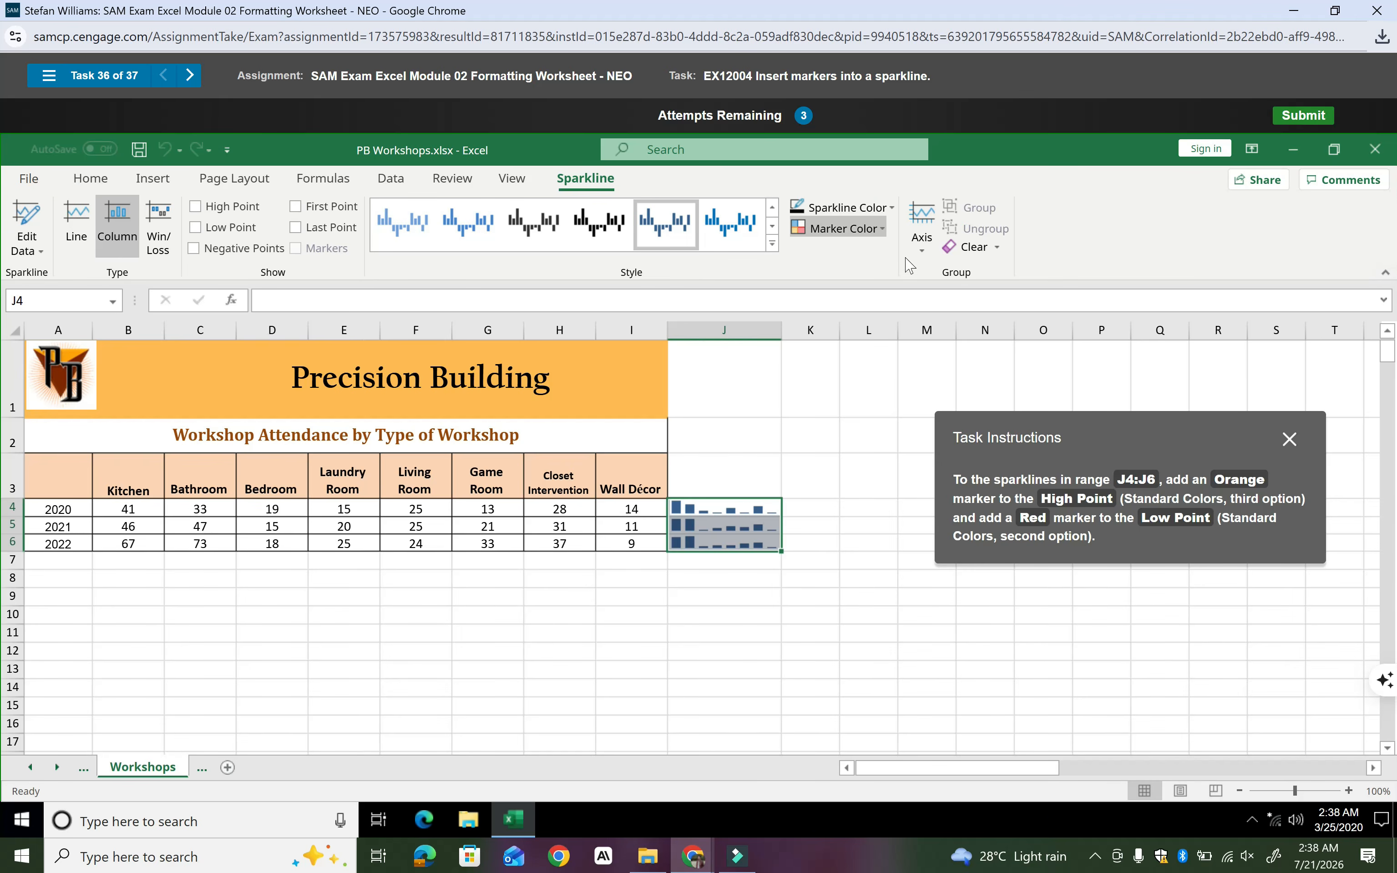
left_click_drag(1088, 449, 1156, 619)
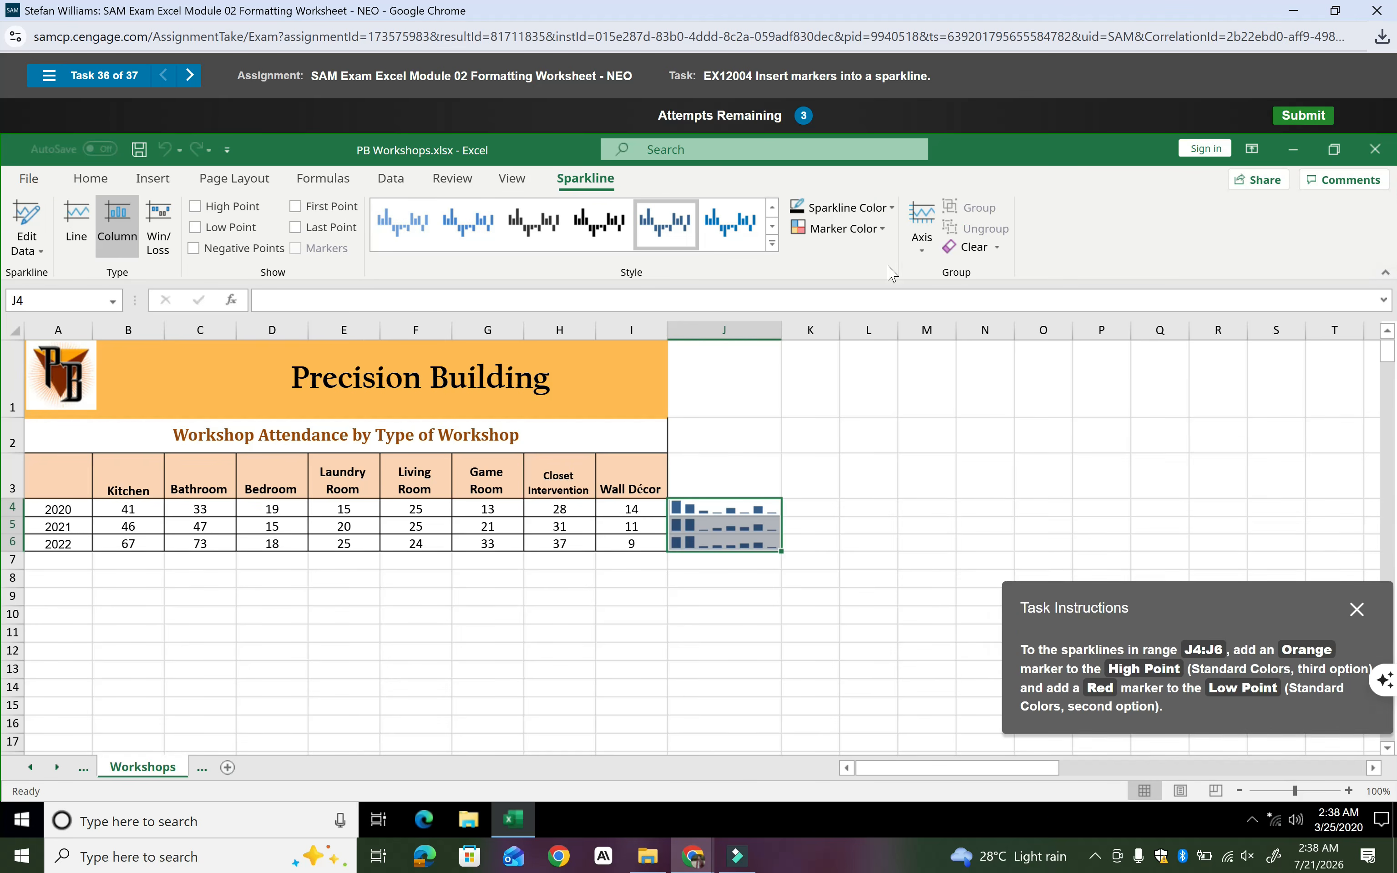
left_click(881, 234)
mouse_move(904, 296)
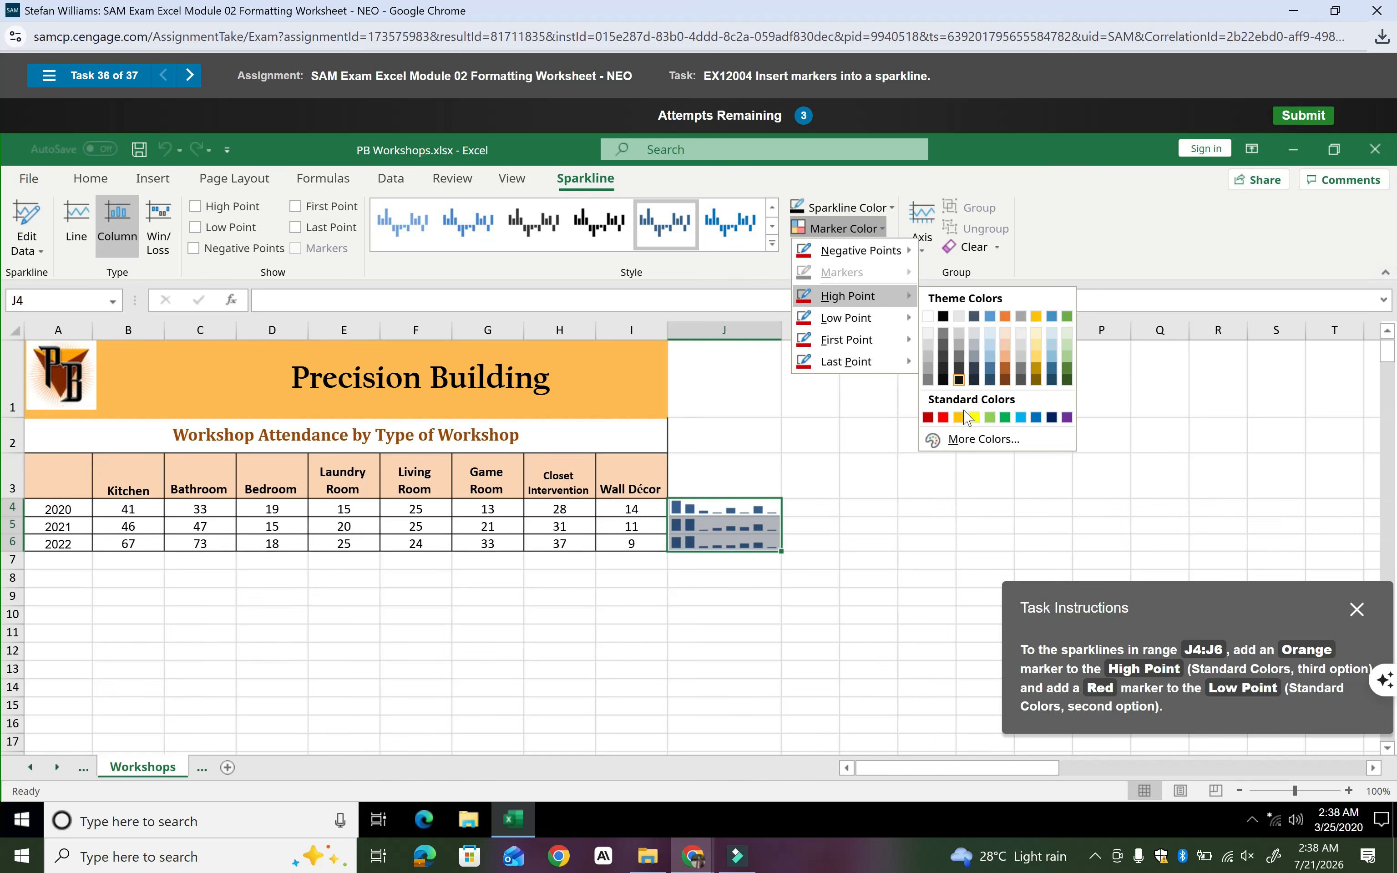
left_click(959, 419)
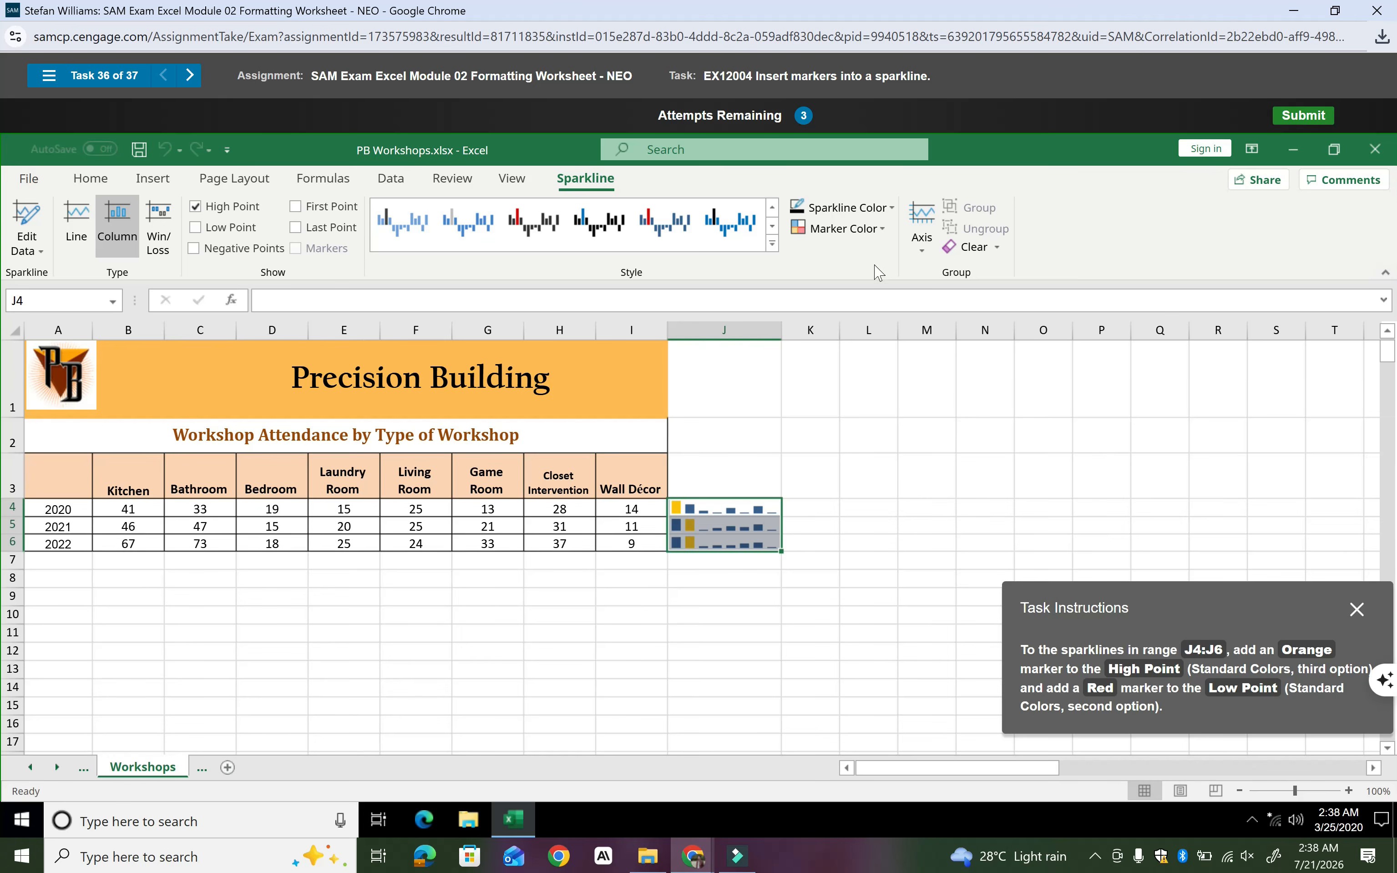
left_click(883, 231)
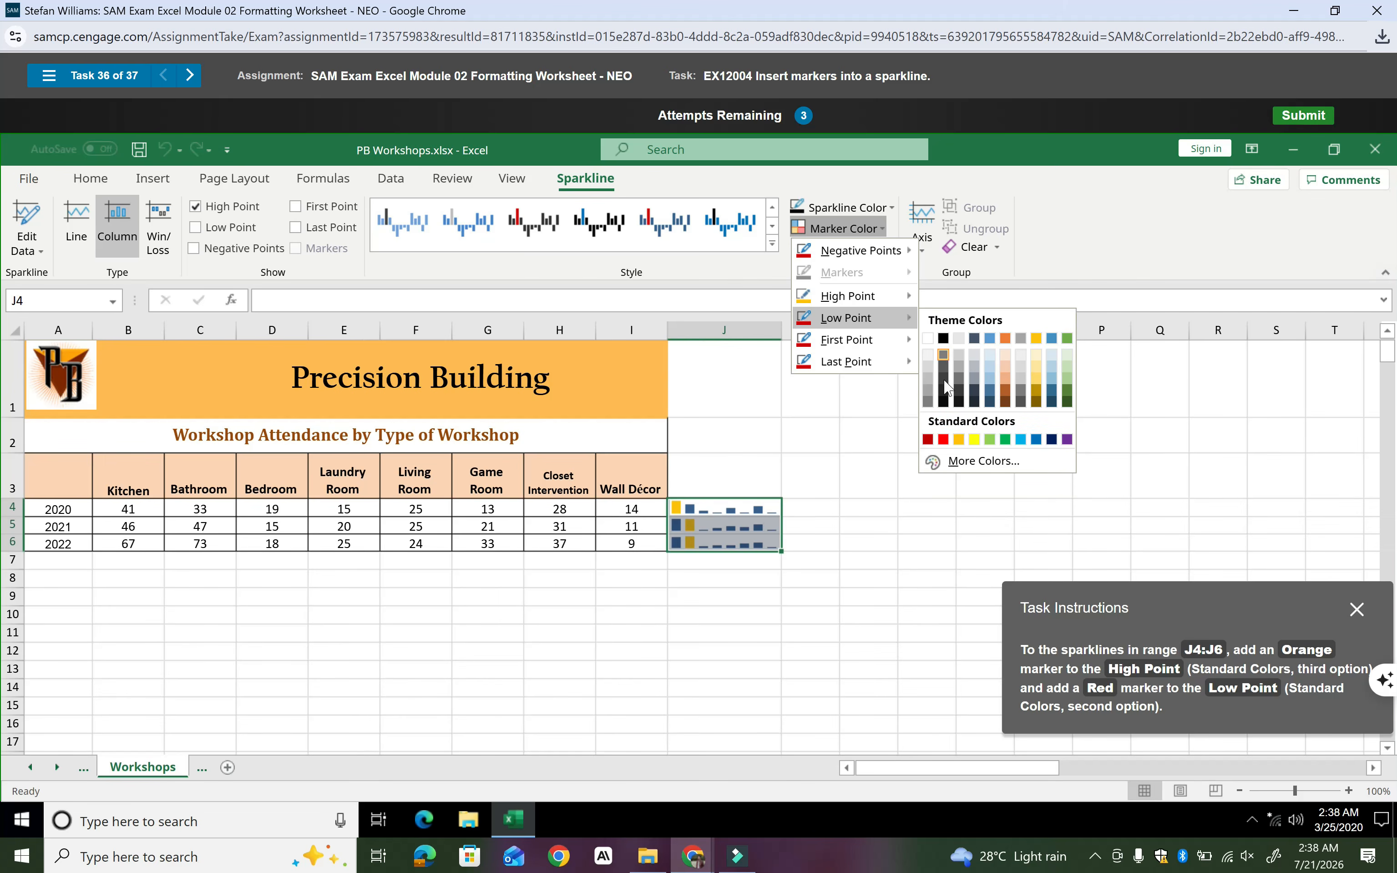
left_click(944, 441)
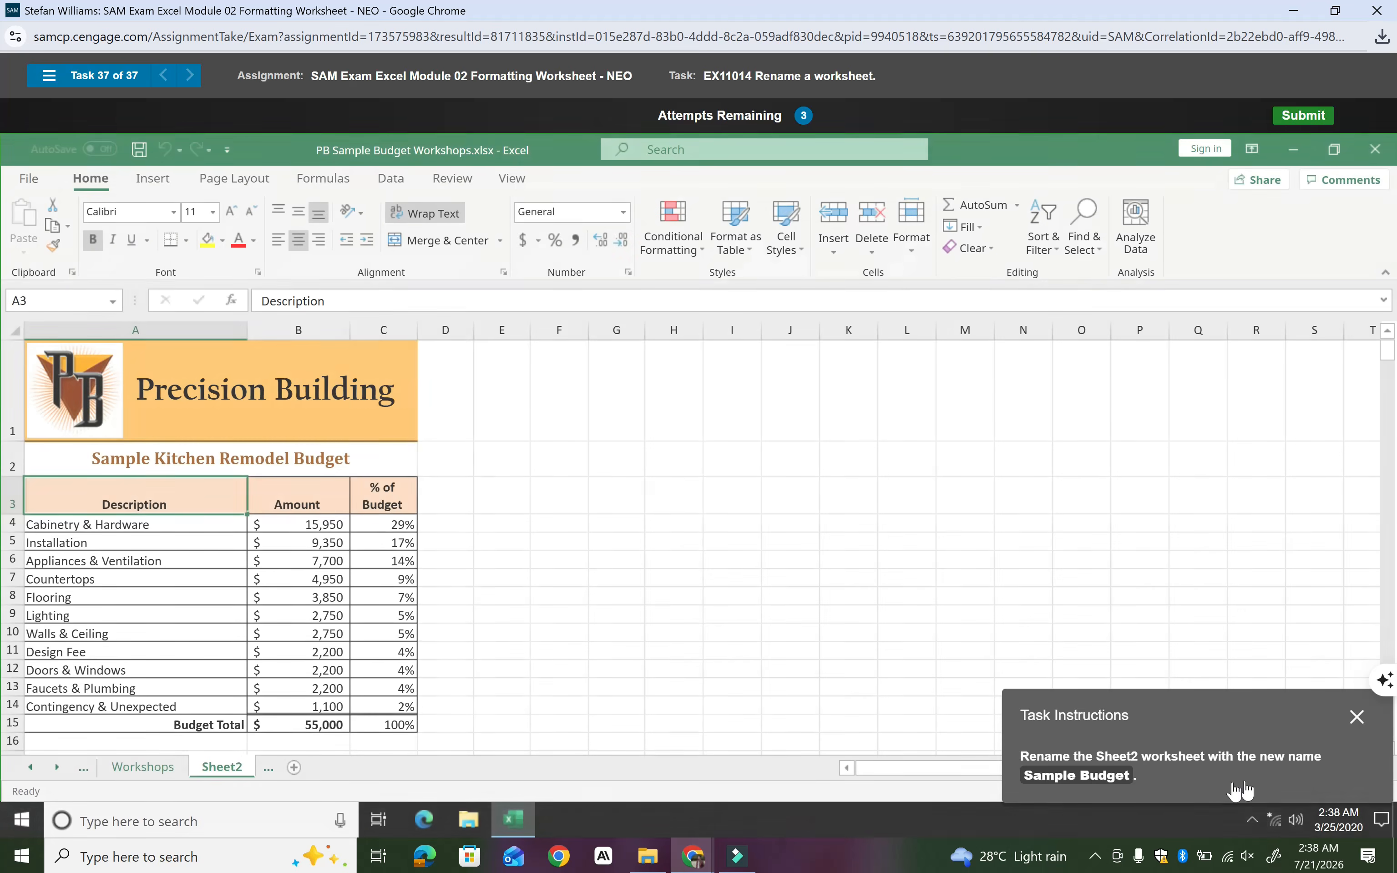
Rename the Sheet2 worksheet as Sample Budget
left_click_drag(1118, 714, 1051, 555)
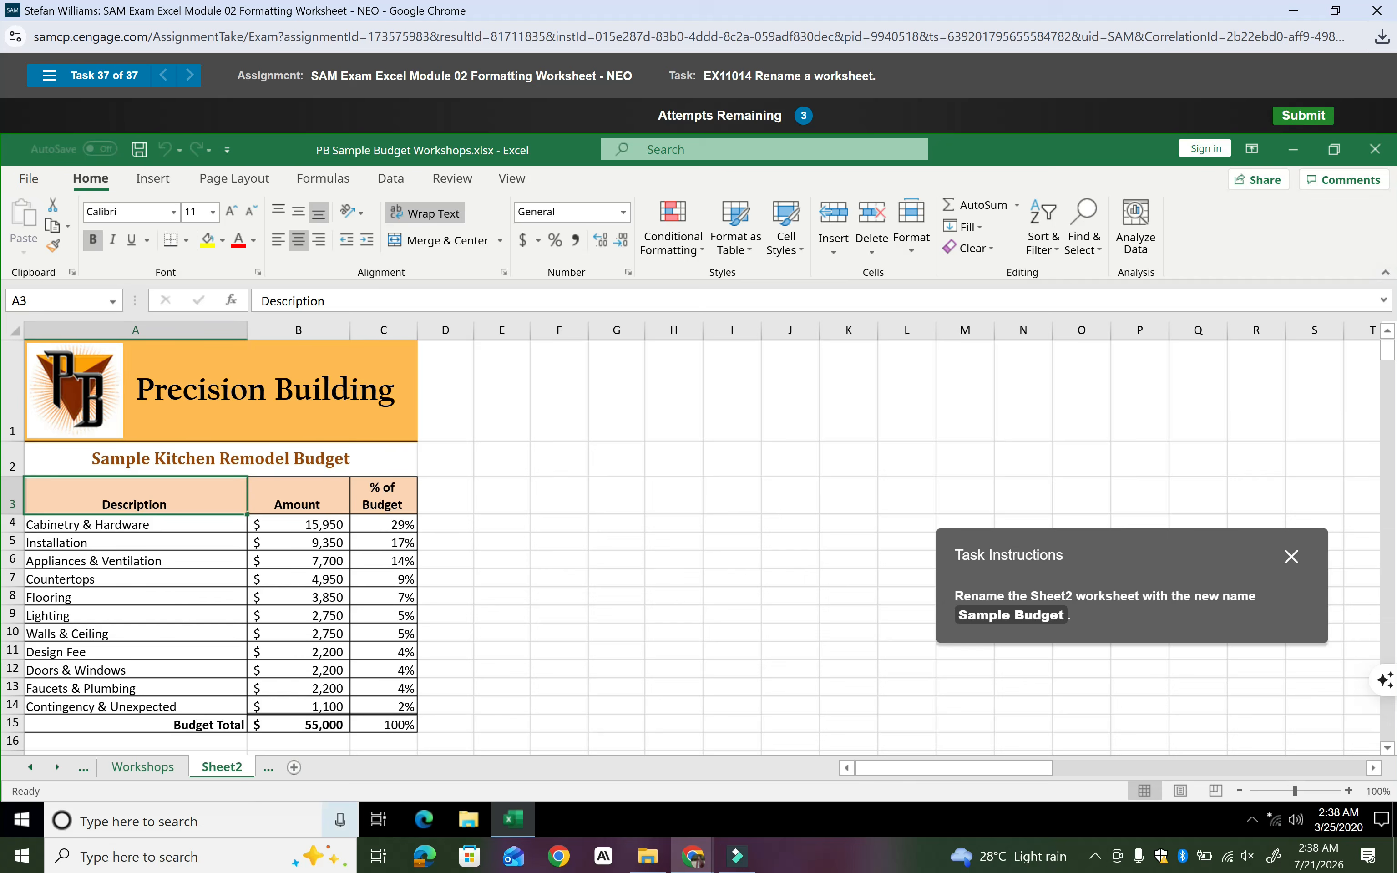
double_click(221, 768)
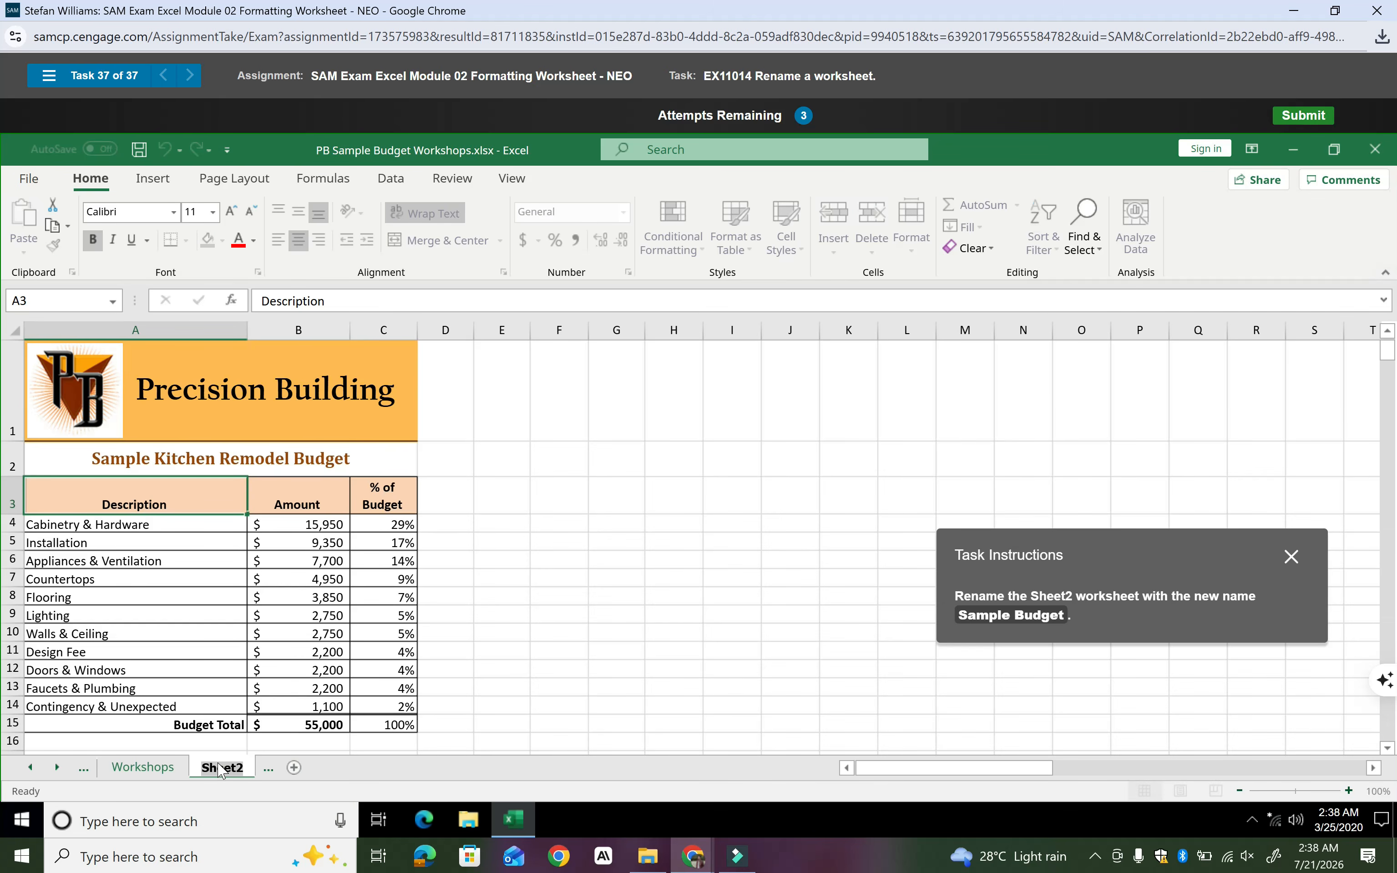
type("Sample Budh")
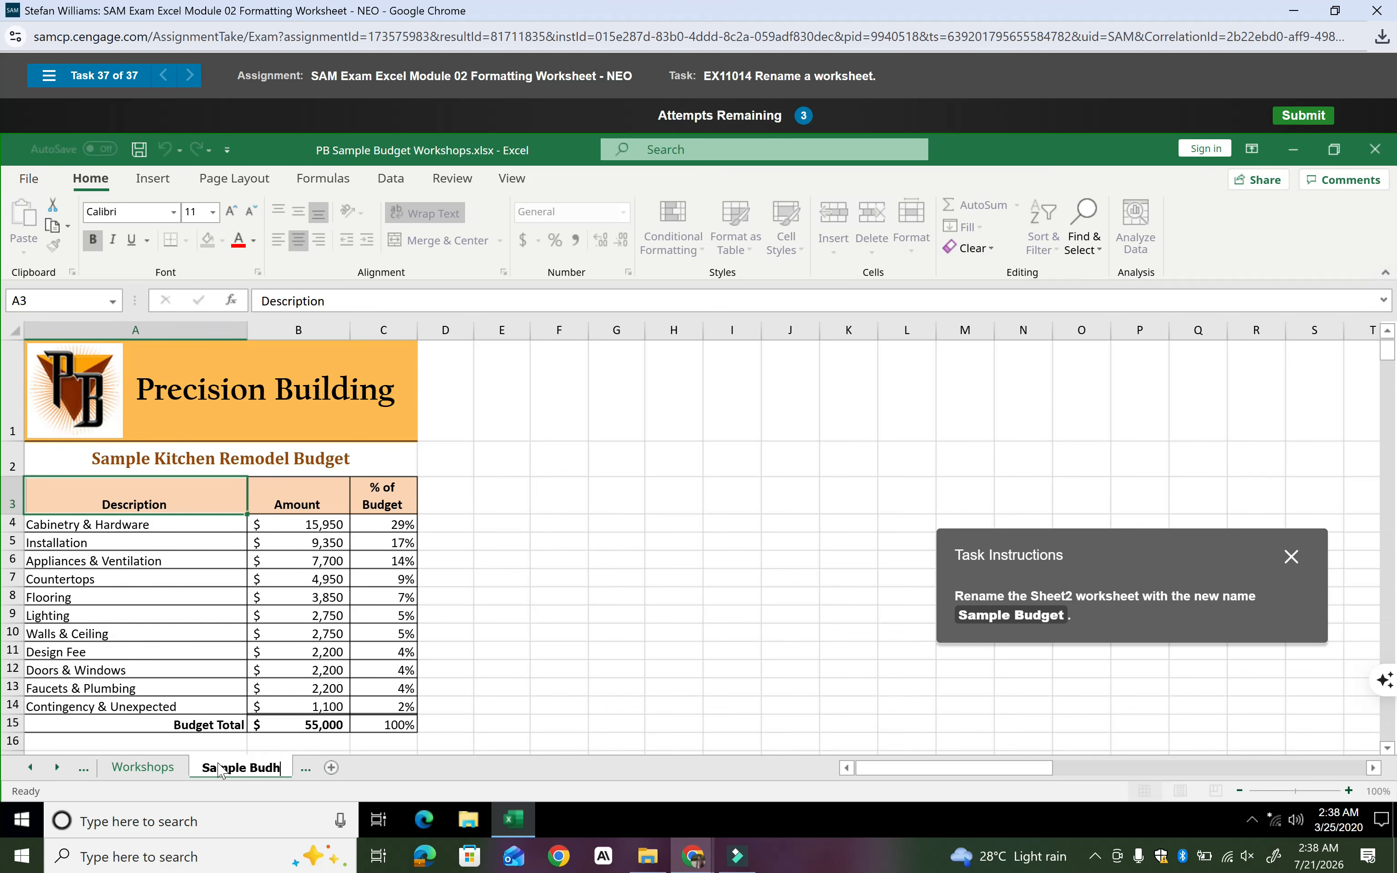
key("BackSpace")
type("get")
key("Return")
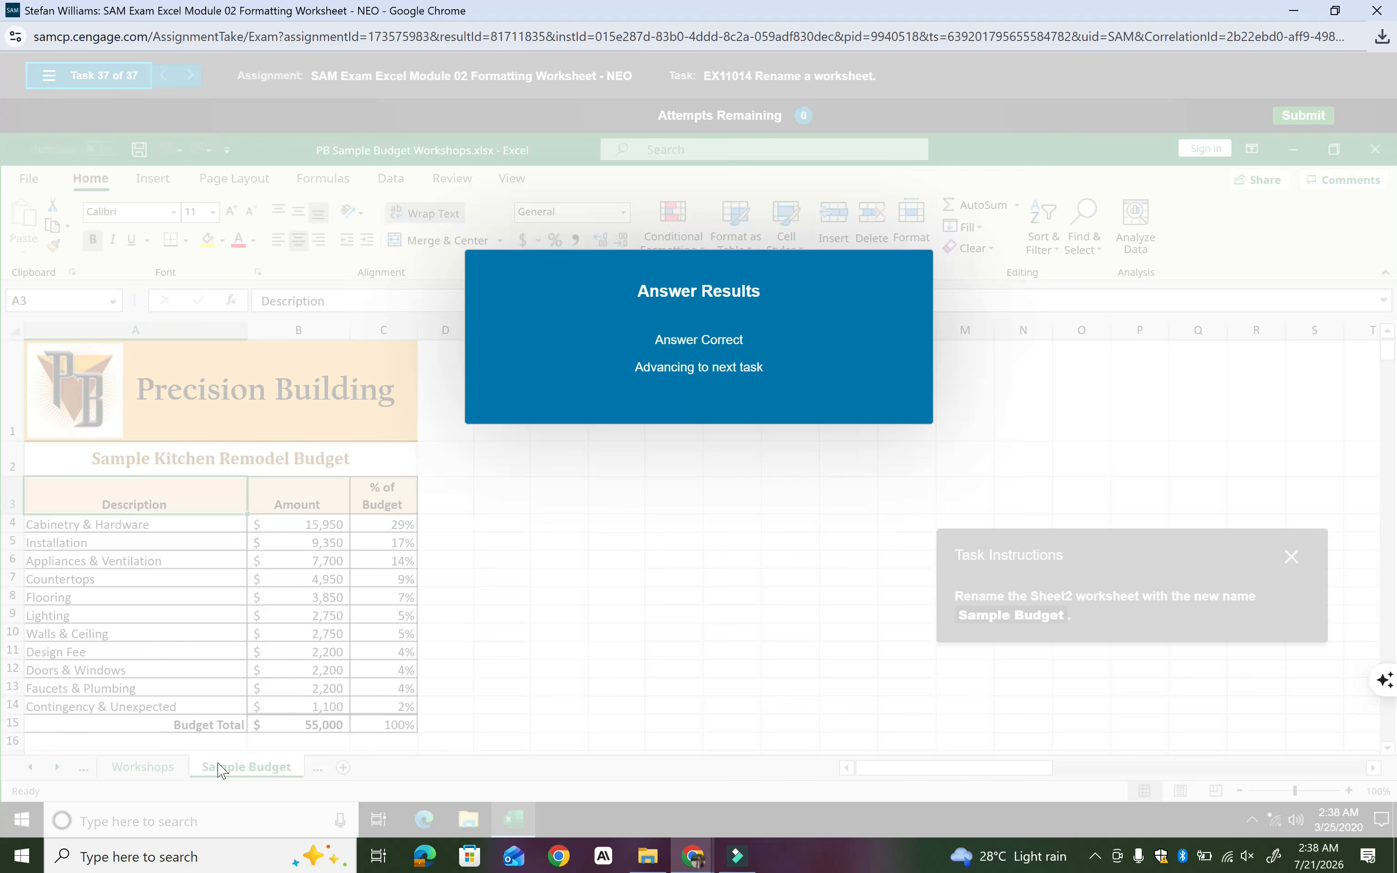